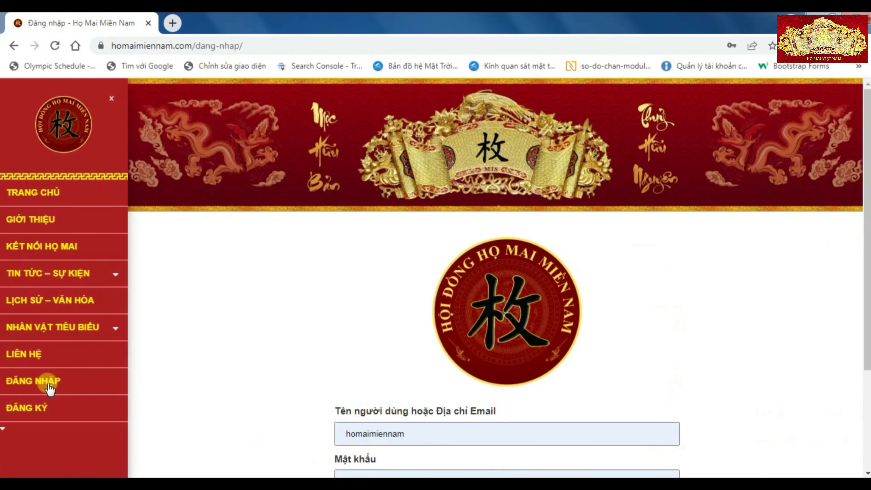
- Replace the prefilled login with the member's username and password and sign in
{"action": "double_click", "coordinate": [358, 424]}
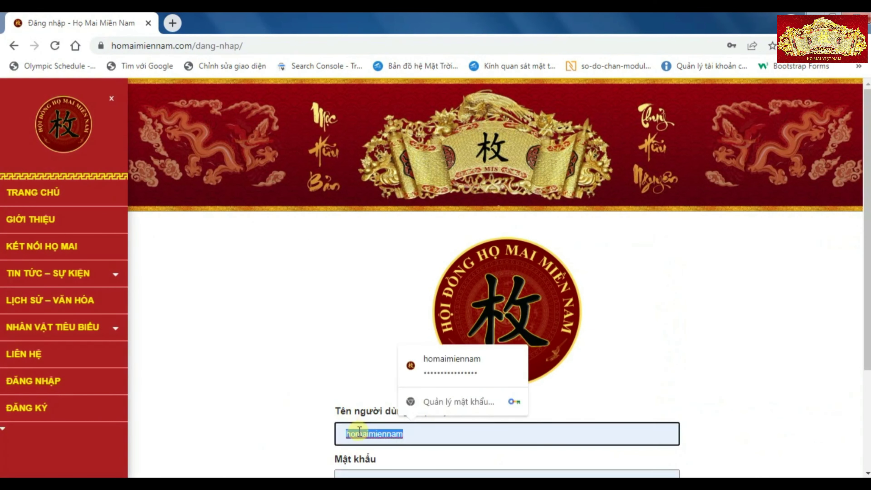
{"action": "scroll", "coordinate": [353, 411], "scroll_direction": "down", "scroll_amount": 3}
{"action": "type", "text": "mai"}
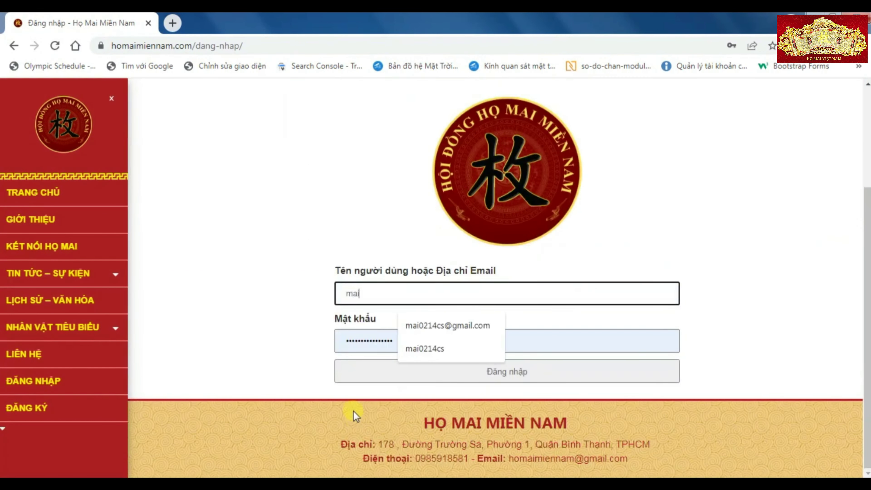
{"action": "type", "text": "0214cs"}
{"action": "double_click", "coordinate": [370, 340]}
{"action": "type", "text": "***"}
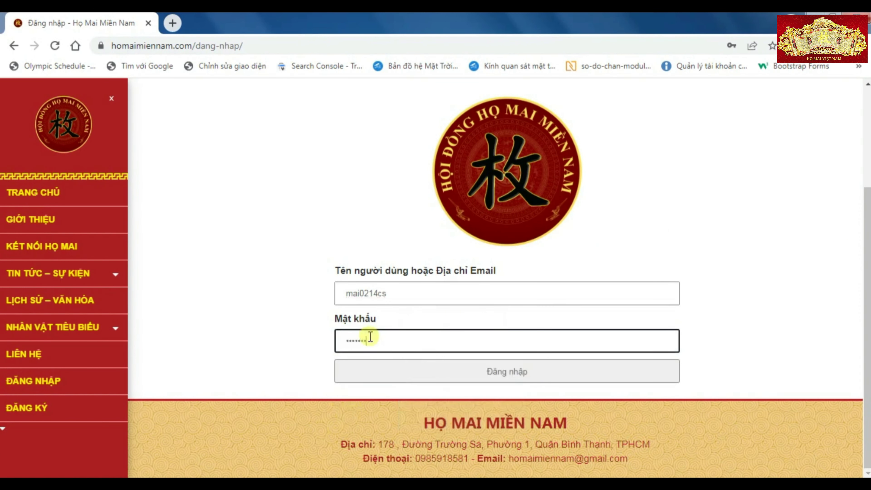
{"action": "left_click", "coordinate": [415, 370]}
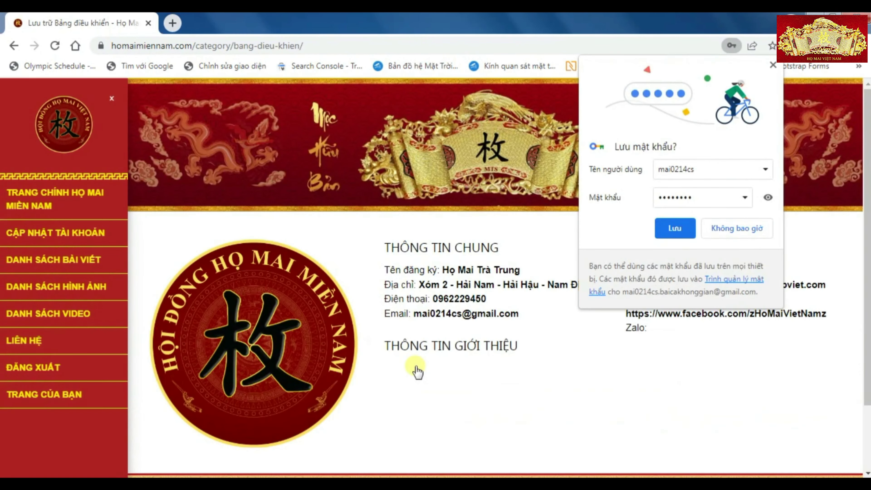
- Create a post 'Gia phả họ Mai Cần Thơ Miền Nam' filed under Kết nối Họ Mai and submit it
{"action": "left_click", "coordinate": [742, 227]}
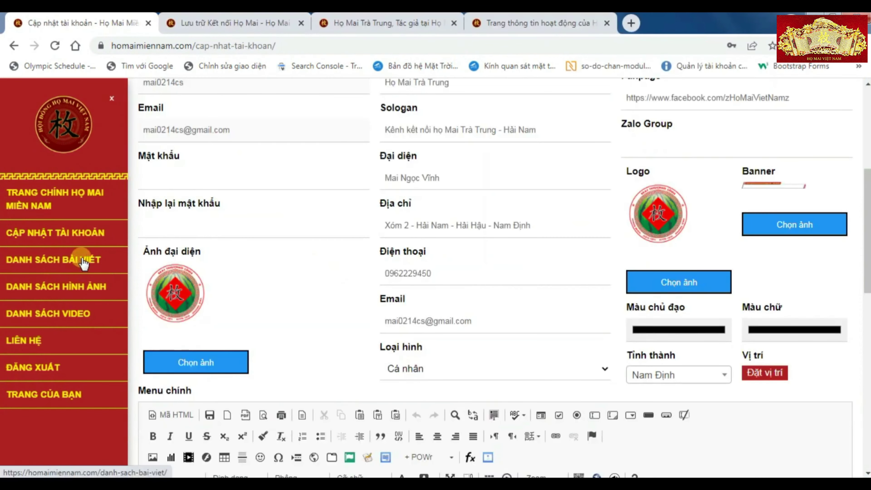
{"action": "left_click", "coordinate": [83, 262]}
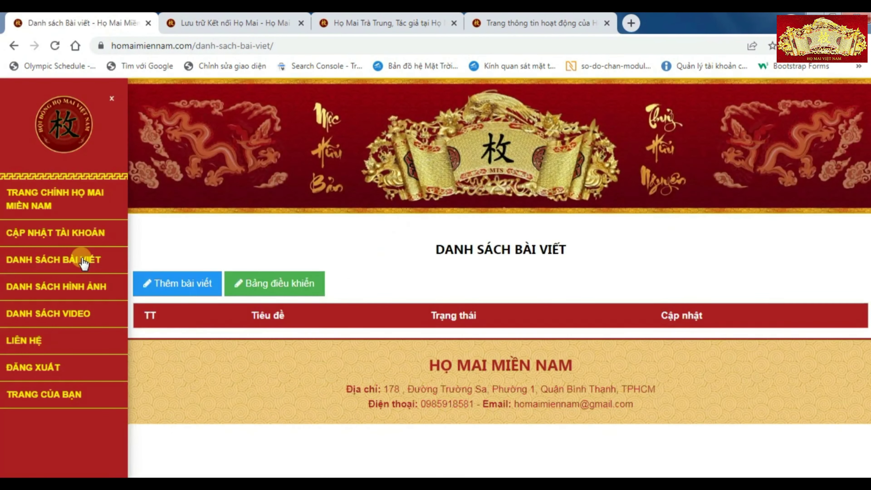
{"action": "left_click", "coordinate": [195, 292]}
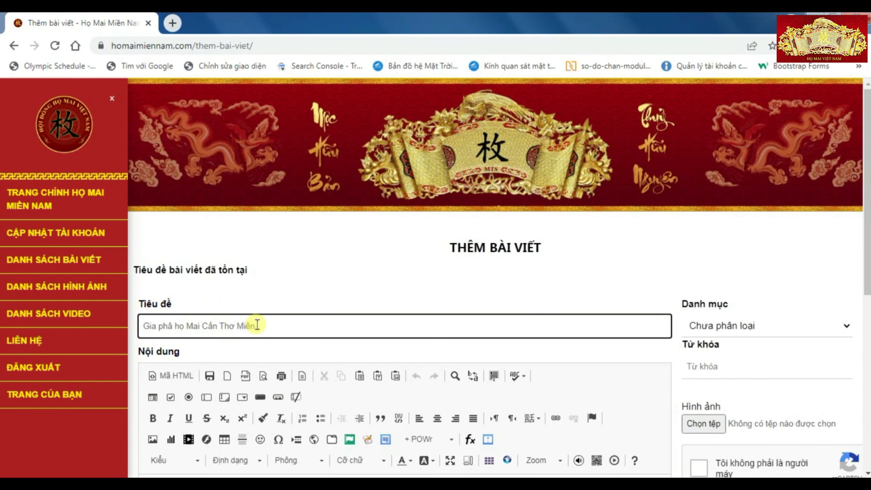
{"action": "scroll", "coordinate": [558, 353], "scroll_direction": "down", "scroll_amount": 3}
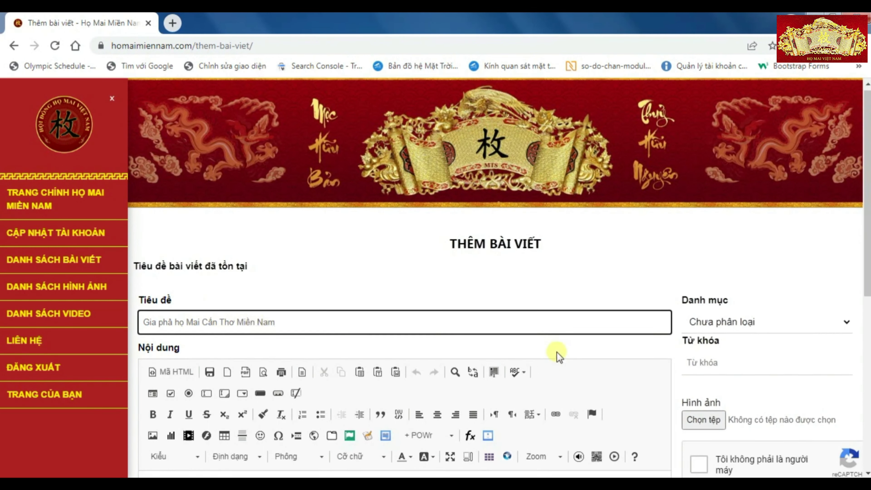
{"action": "left_click", "coordinate": [698, 344]}
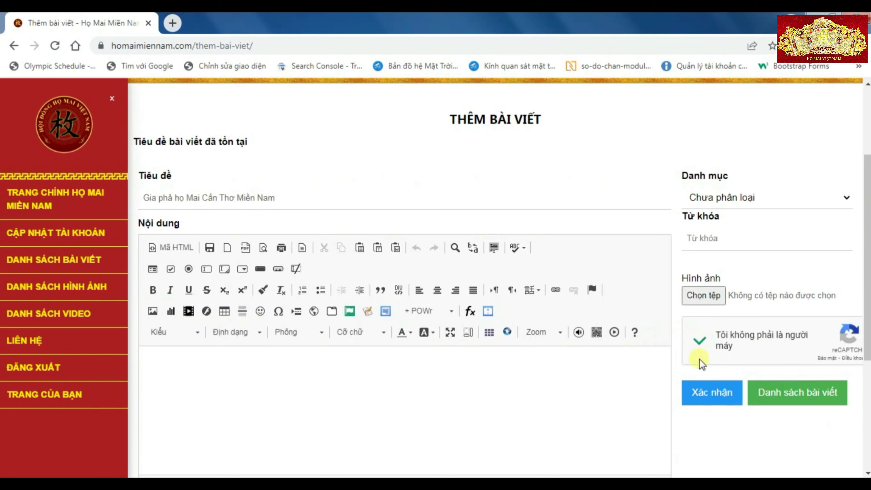
{"action": "left_click", "coordinate": [773, 199]}
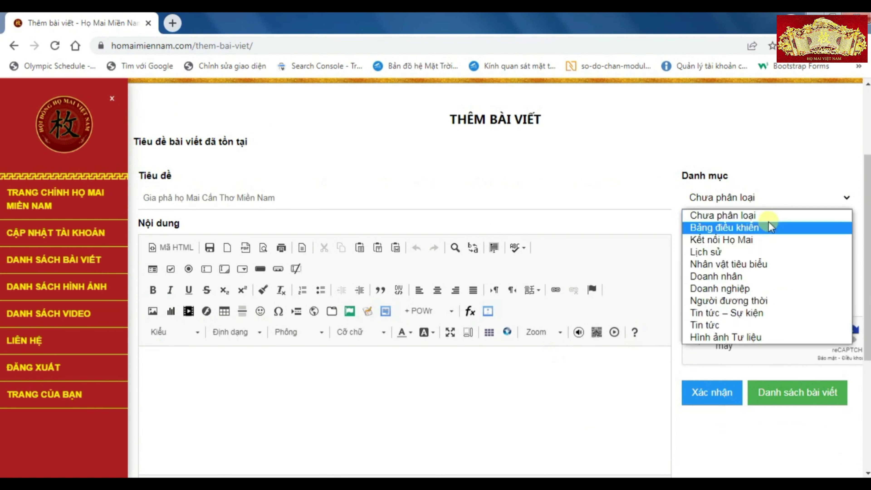
{"action": "left_click", "coordinate": [763, 241]}
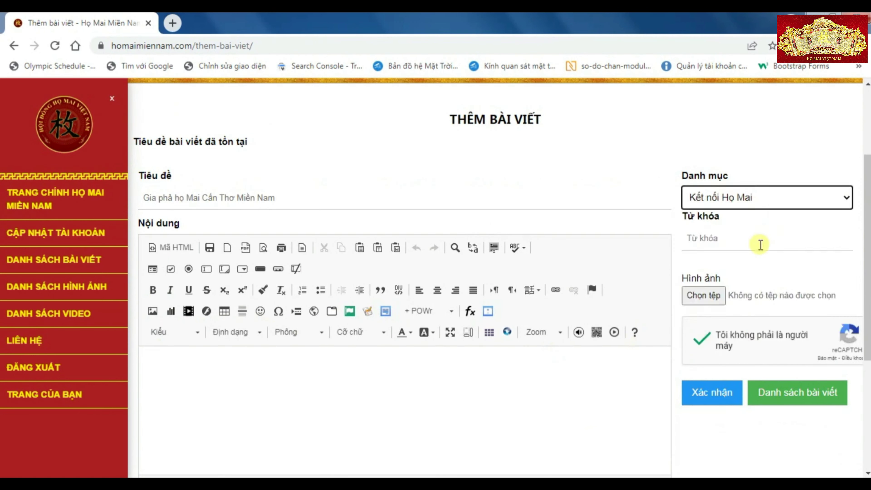
{"action": "left_click", "coordinate": [719, 395]}
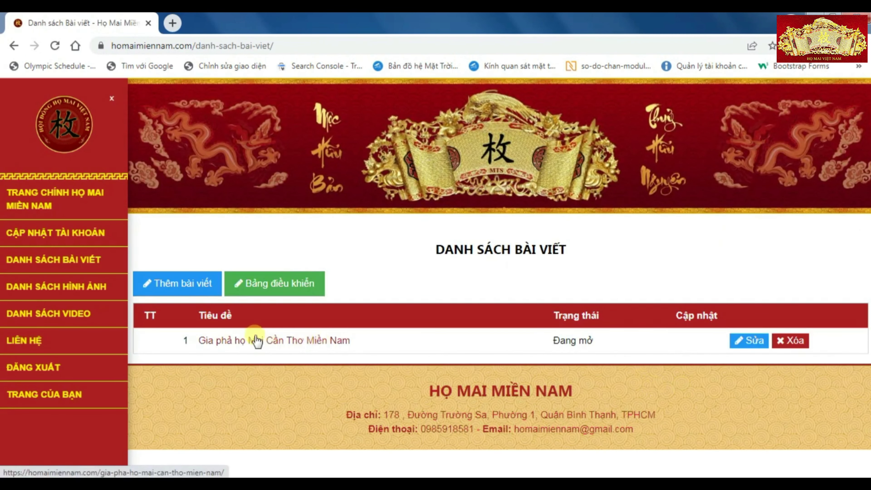
- Open the site's main page in a new tab and go to the Kết nối Họ Mai clan map
{"action": "right_click", "coordinate": [64, 201]}
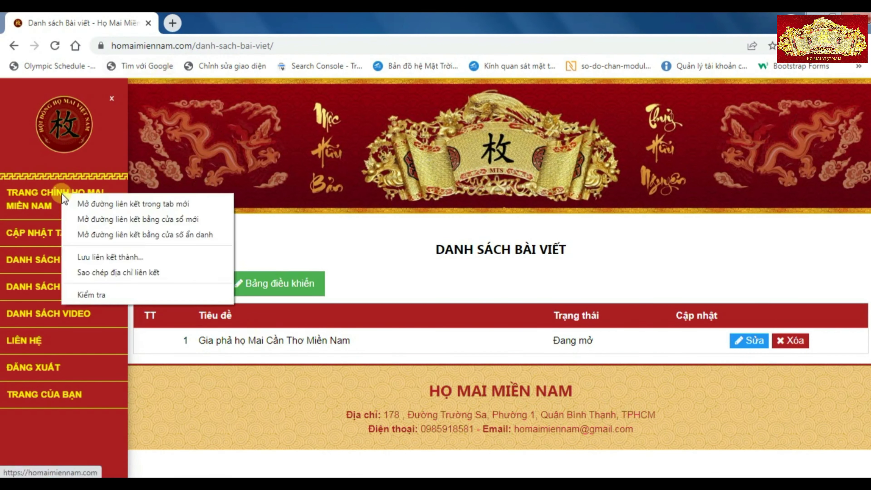
{"action": "left_click", "coordinate": [89, 201]}
{"action": "left_click", "coordinate": [218, 18]}
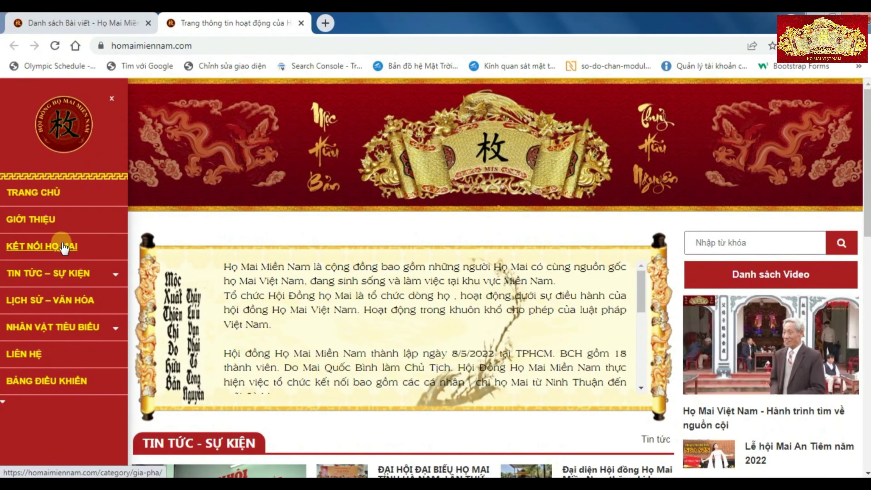
{"action": "left_click", "coordinate": [63, 246]}
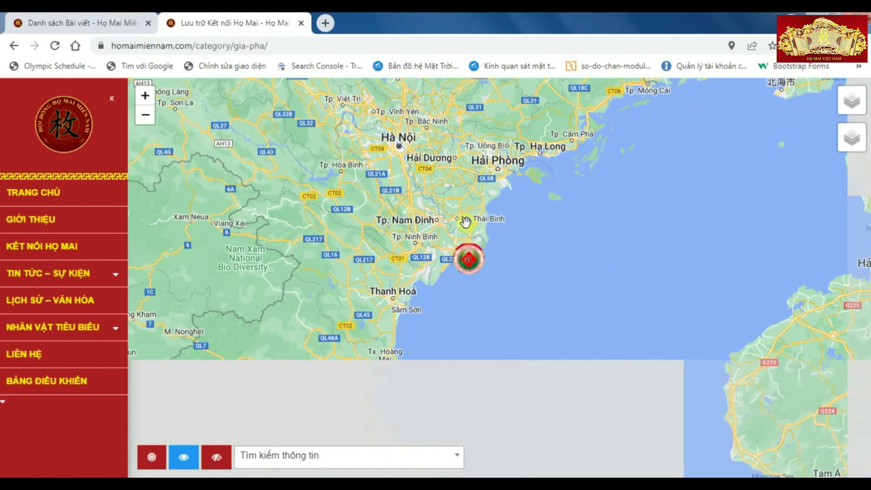
- Open the Họ Mai Trà Trung clan's information page and family tree, then return to the post list
{"action": "left_click", "coordinate": [469, 265]}
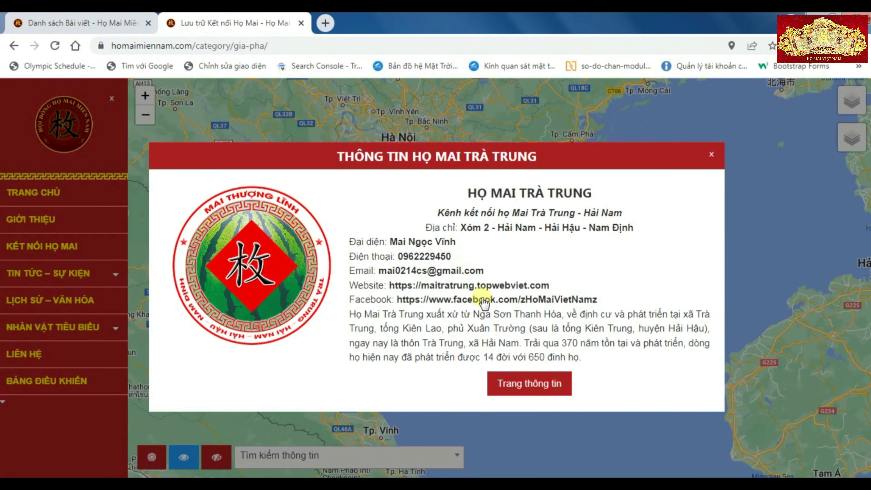
{"action": "left_click", "coordinate": [530, 389]}
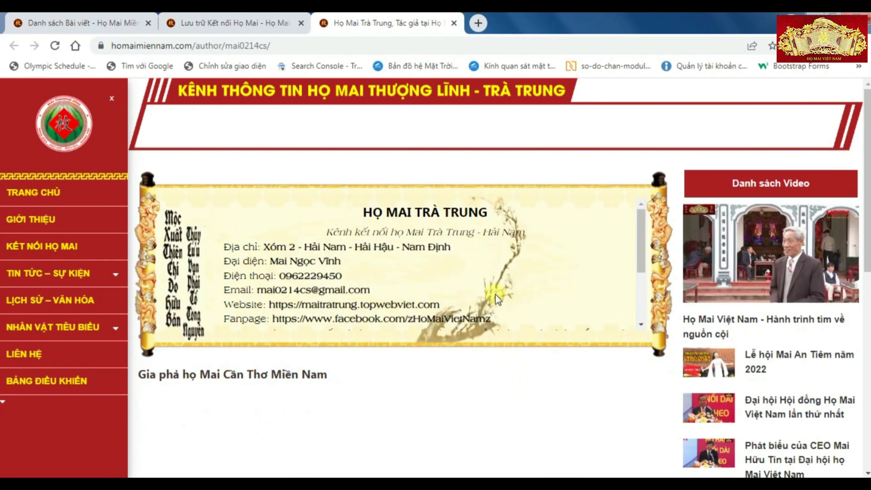
{"action": "scroll", "coordinate": [494, 292], "scroll_direction": "down", "scroll_amount": 3}
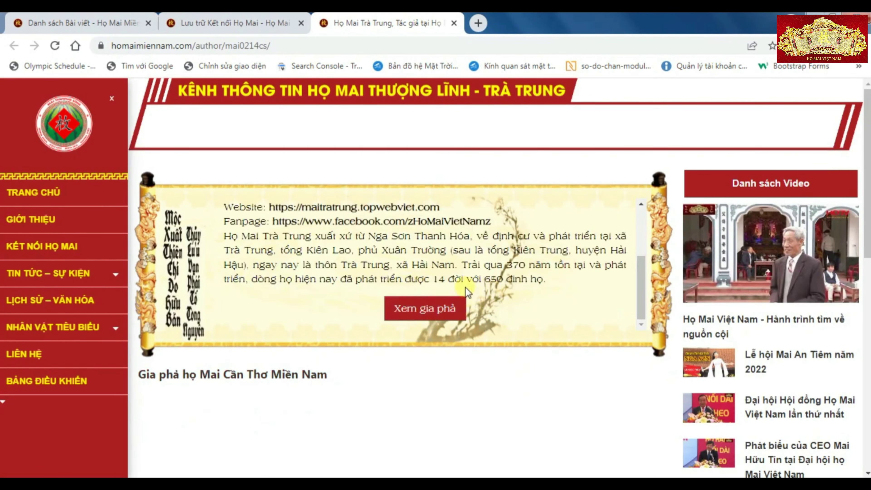
{"action": "left_click", "coordinate": [52, 192]}
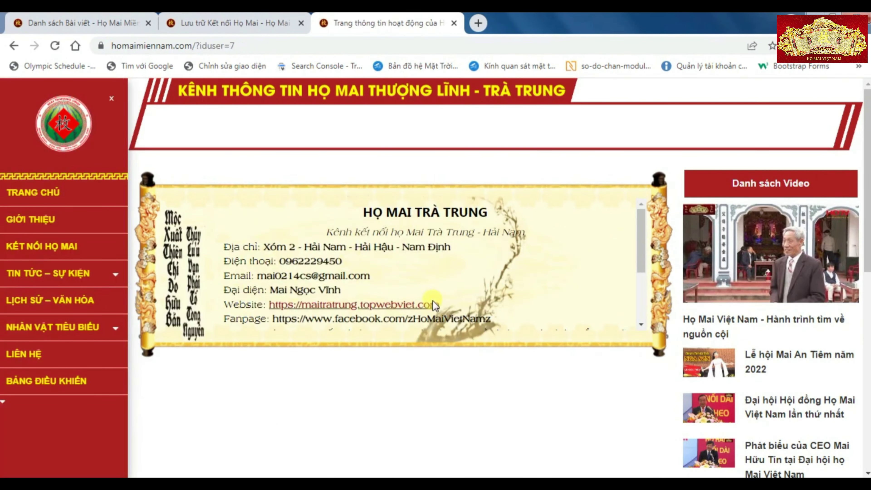
{"action": "scroll", "coordinate": [435, 305], "scroll_direction": "down", "scroll_amount": 3}
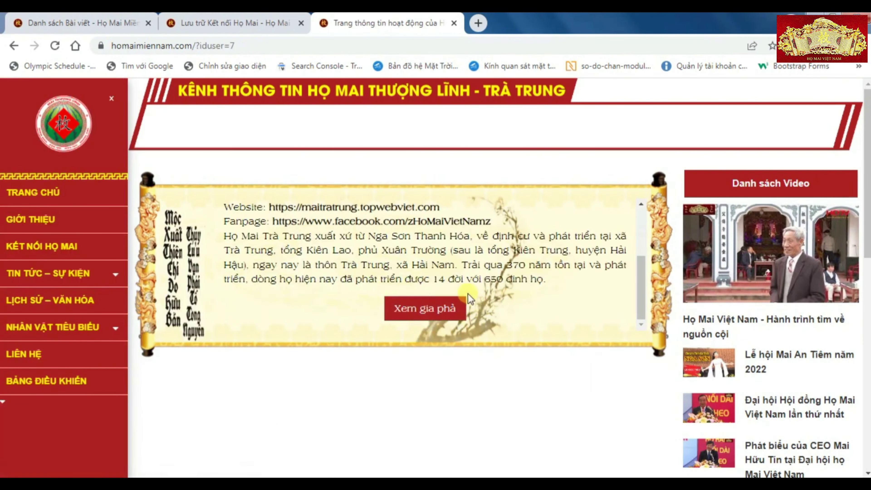
{"action": "left_click", "coordinate": [428, 310]}
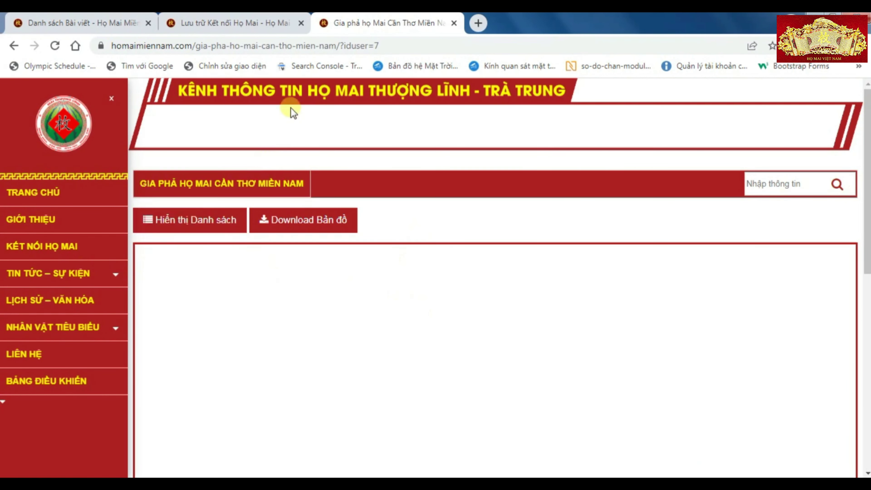
{"action": "key", "text": "ctrl+1"}
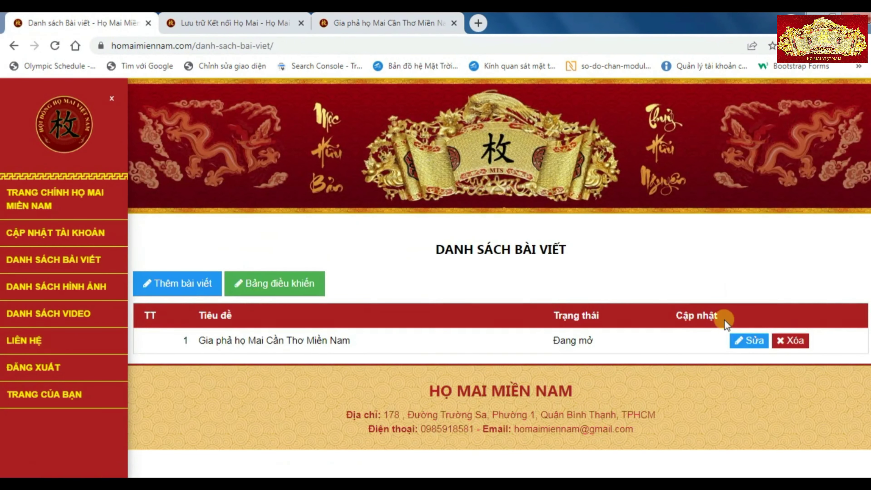
- Download the Book1.xlsx family-tree template from the post's edit page and open it
{"action": "left_click", "coordinate": [742, 343]}
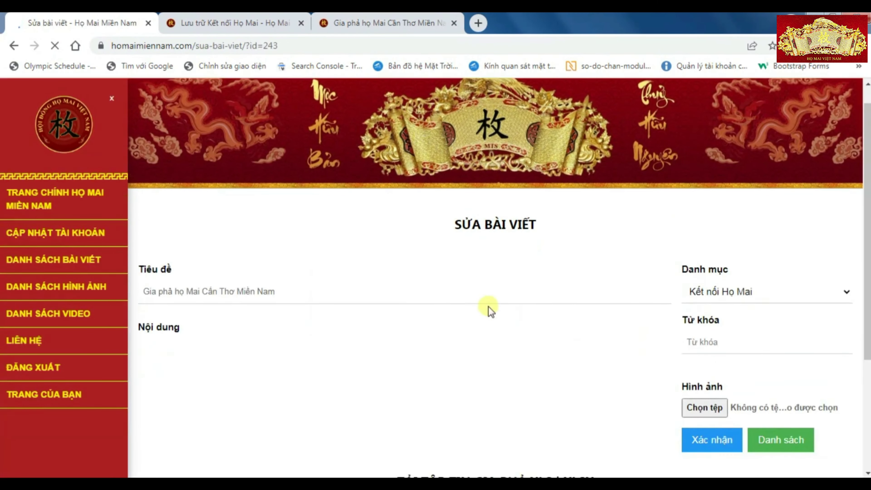
{"action": "scroll", "coordinate": [485, 307], "scroll_direction": "down", "scroll_amount": 5}
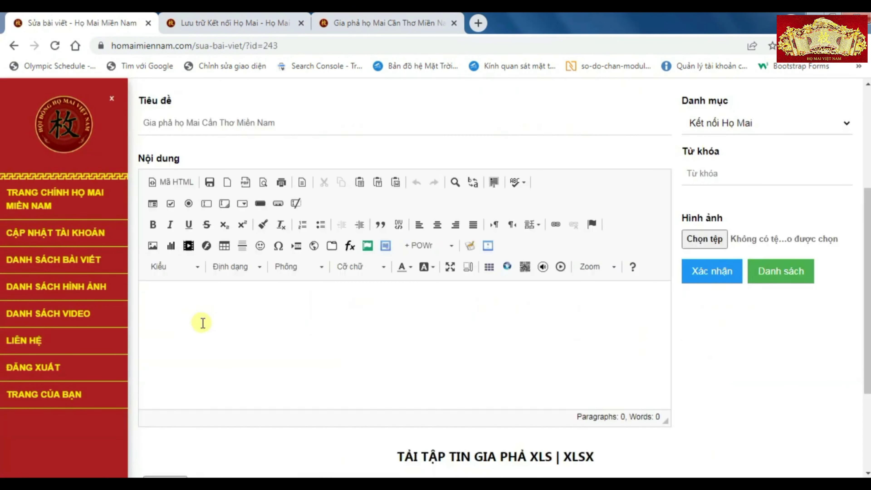
{"action": "scroll", "coordinate": [199, 324], "scroll_direction": "down", "scroll_amount": 4}
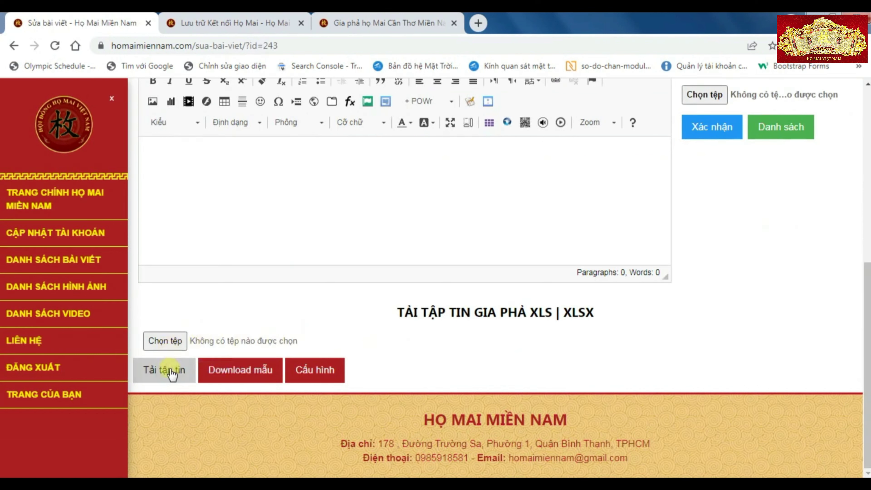
{"action": "left_click", "coordinate": [217, 372]}
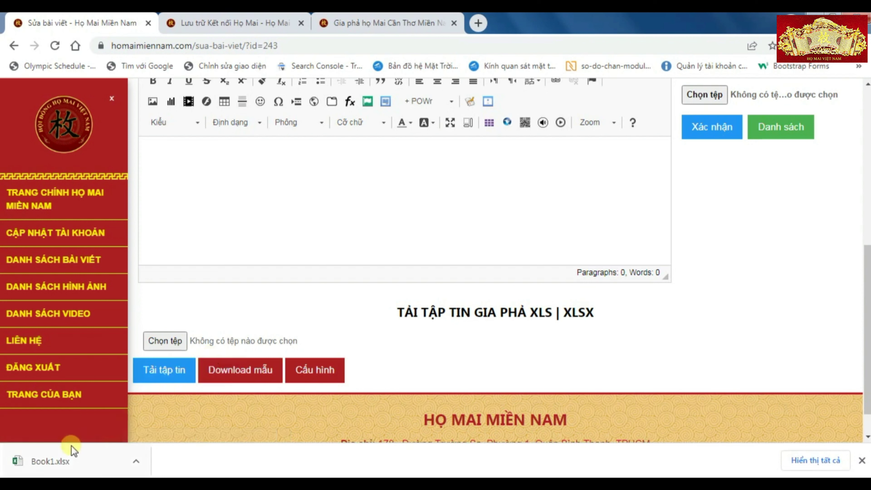
{"action": "left_click", "coordinate": [67, 460]}
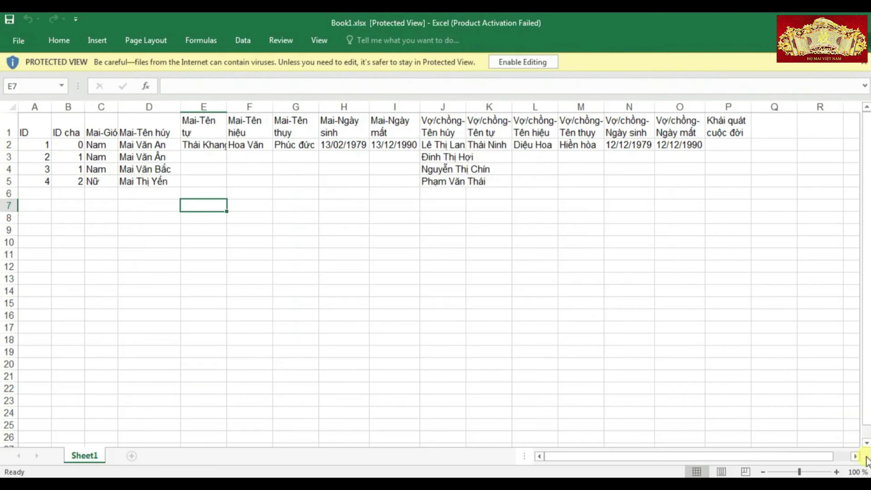
- Enable editing on Book1.xlsx, dismiss the activation notice, and select sample range A2:O7
{"action": "left_click", "coordinate": [535, 63]}
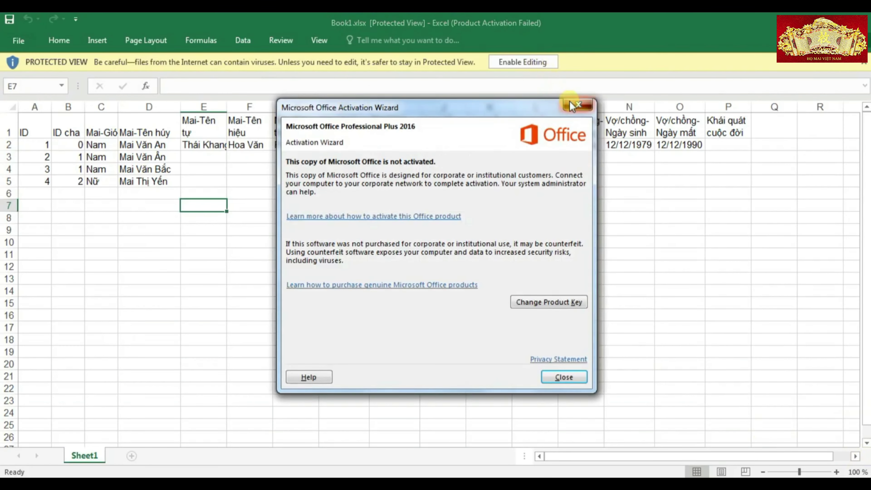
{"action": "left_click", "coordinate": [577, 105]}
{"action": "left_click", "coordinate": [546, 63]}
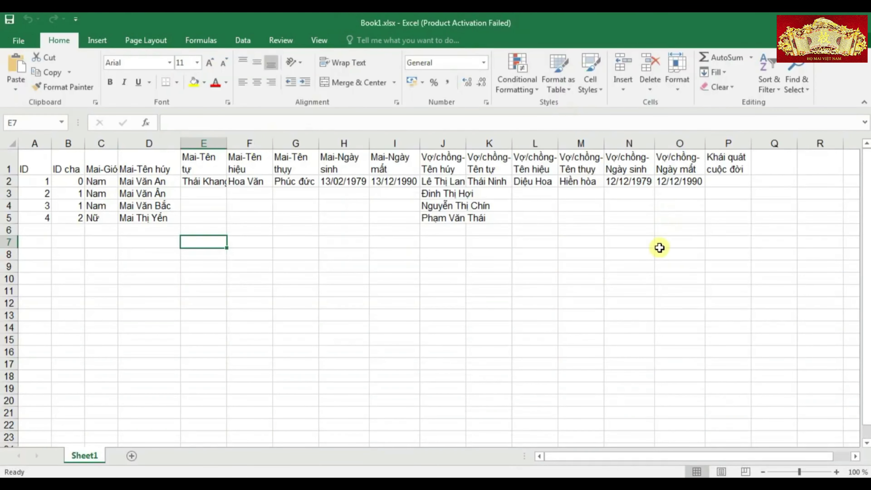
{"action": "left_click_drag", "start_coordinate": [659, 248], "coordinate": [43, 182]}
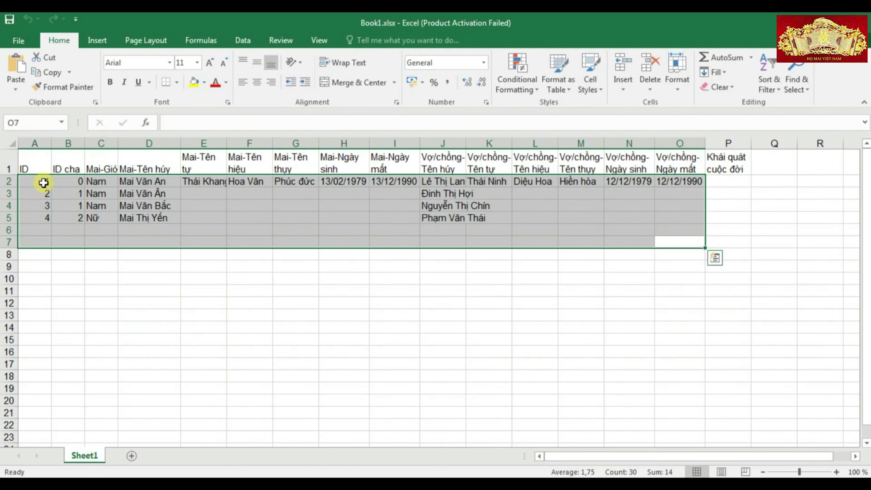
- Clear the sample data and enter ID 1, parent 0, Nam and the ancestor's name in row 2
{"action": "key", "text": "Delete"}
{"action": "left_click", "coordinate": [54, 237]}
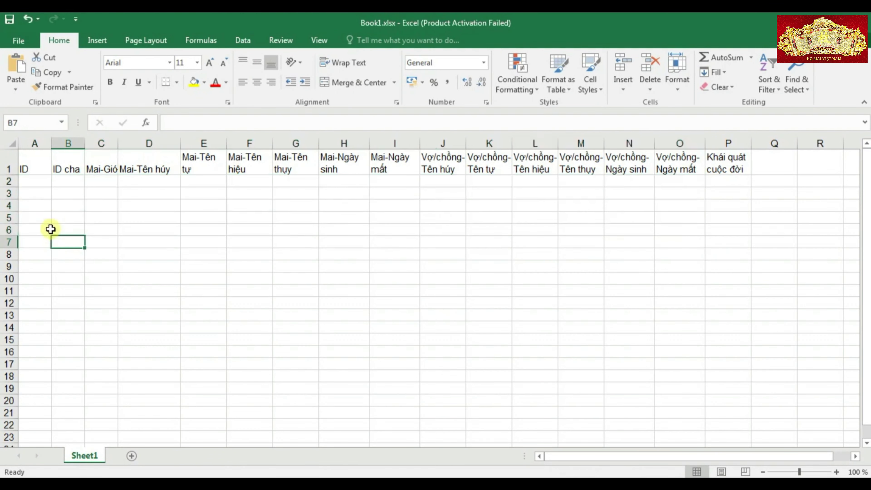
{"action": "left_click", "coordinate": [38, 179]}
{"action": "type", "text": "1"}
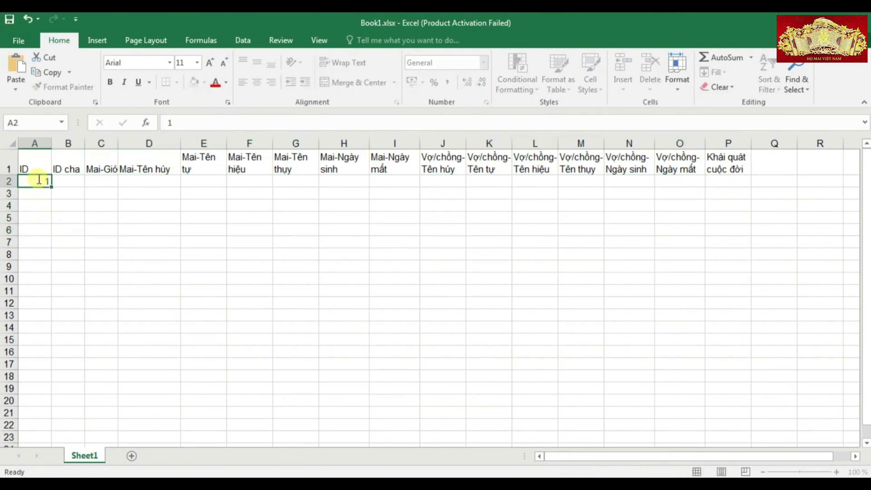
{"action": "key", "text": "Tab"}
{"action": "type", "text": "0"}
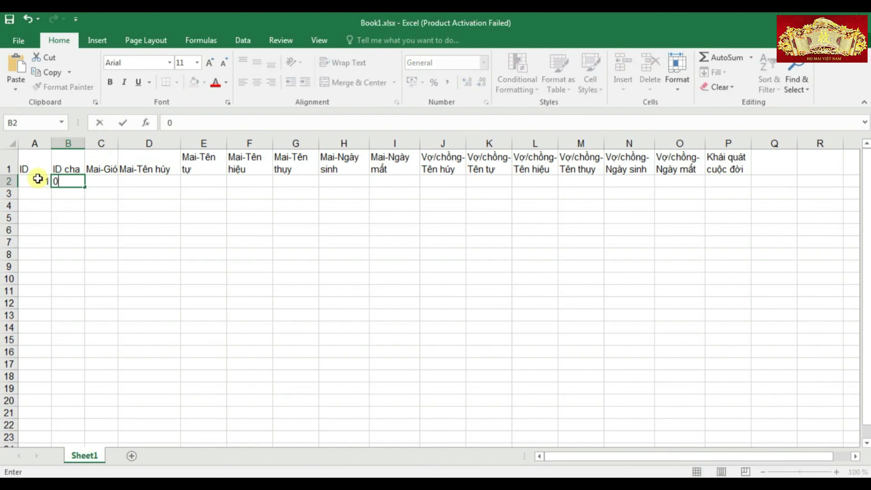
{"action": "key", "text": "Tab"}
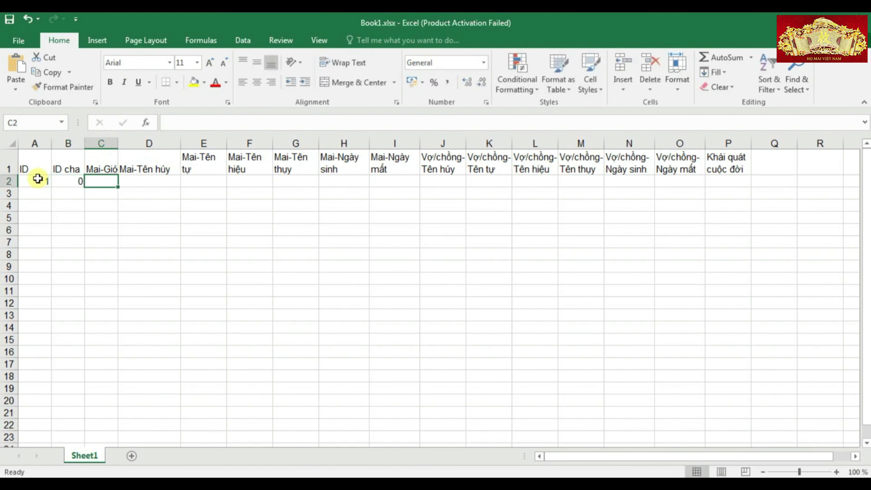
{"action": "type", "text": "Nam"}
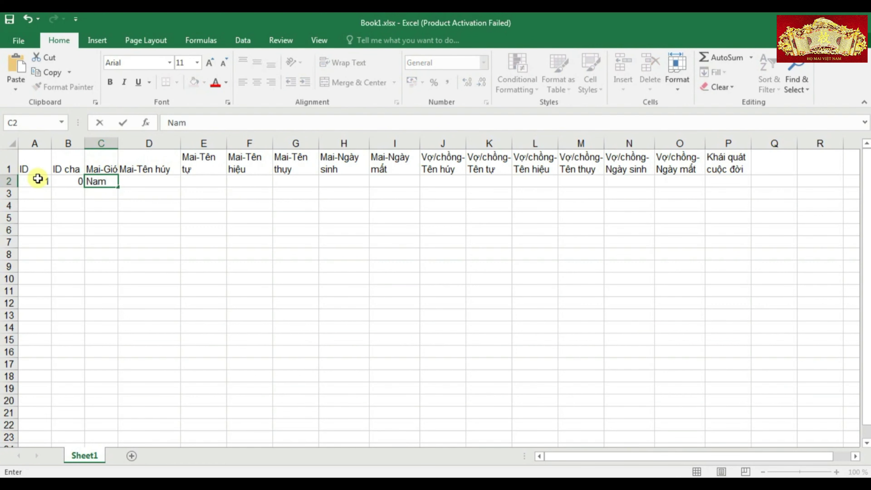
{"action": "key", "text": "Tab"}
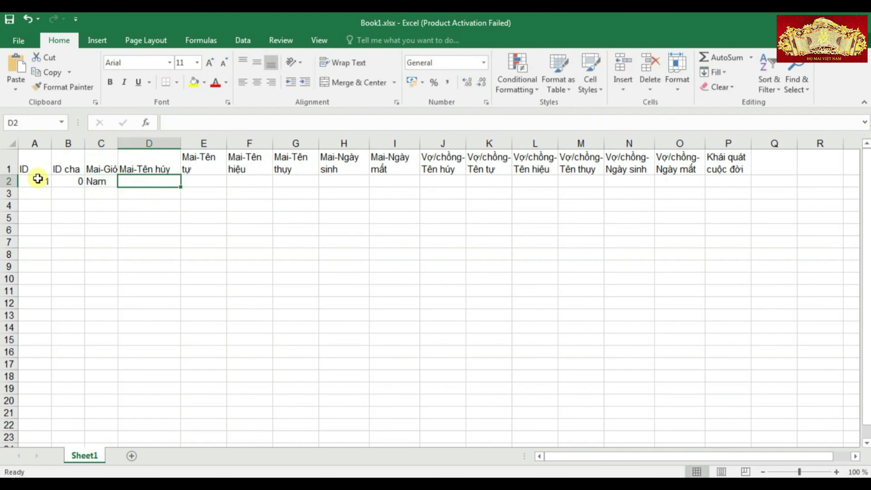
{"action": "type", "text": "Mai Văn Cốc"}
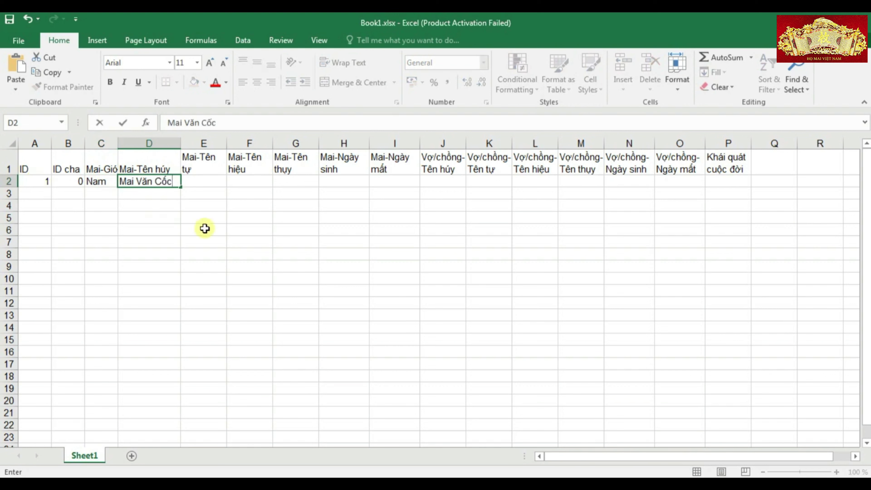
{"action": "left_click", "coordinate": [229, 208]}
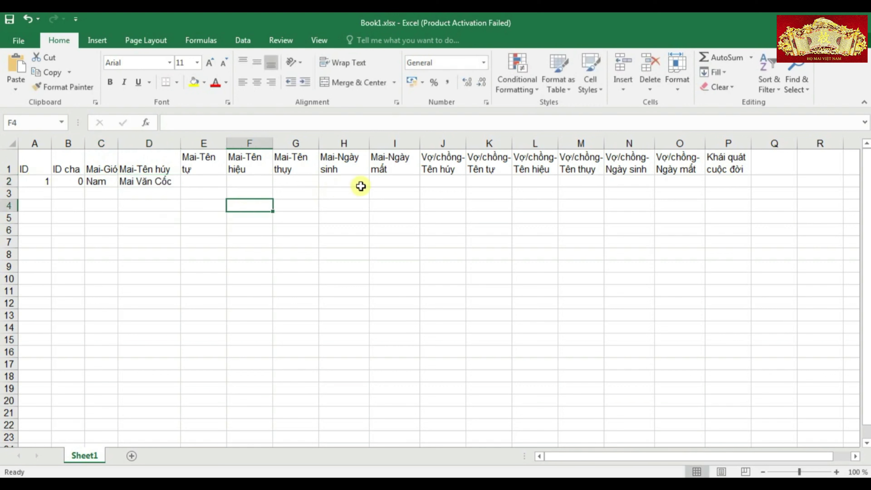
- Enter the wife's name in J2 and birth year '1838 as text in H2
{"action": "left_click", "coordinate": [443, 190]}
{"action": "left_click", "coordinate": [443, 184]}
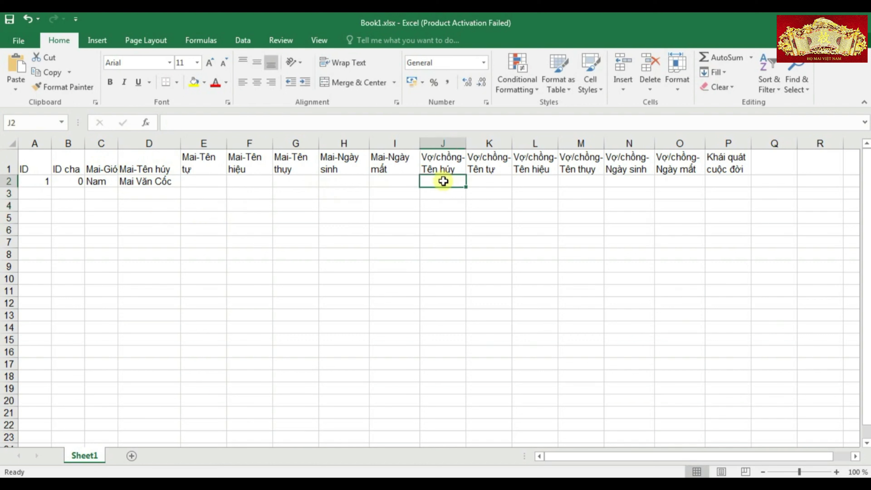
{"action": "type", "text": "Cấp"}
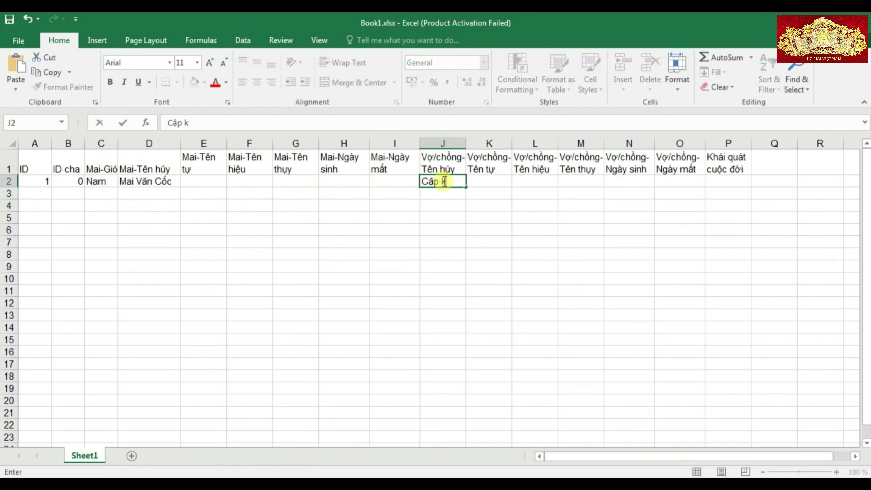
{"action": "type", "text": " kỳ bà"}
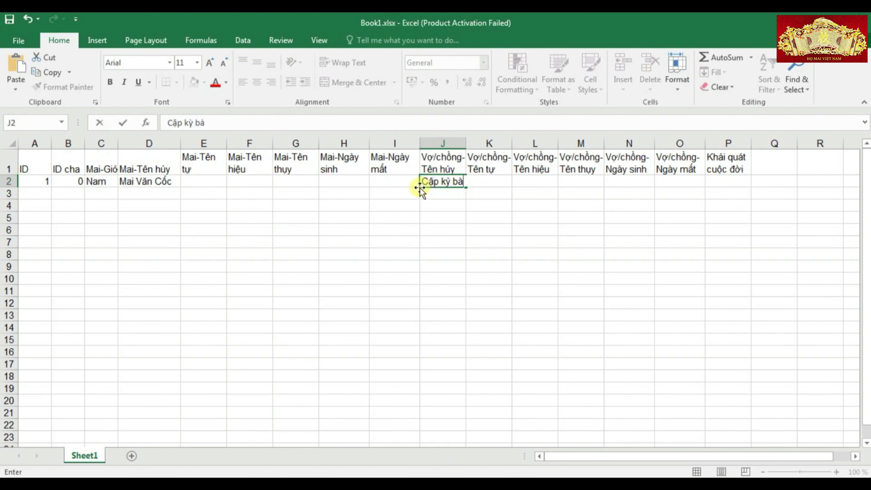
{"action": "left_click", "coordinate": [357, 183]}
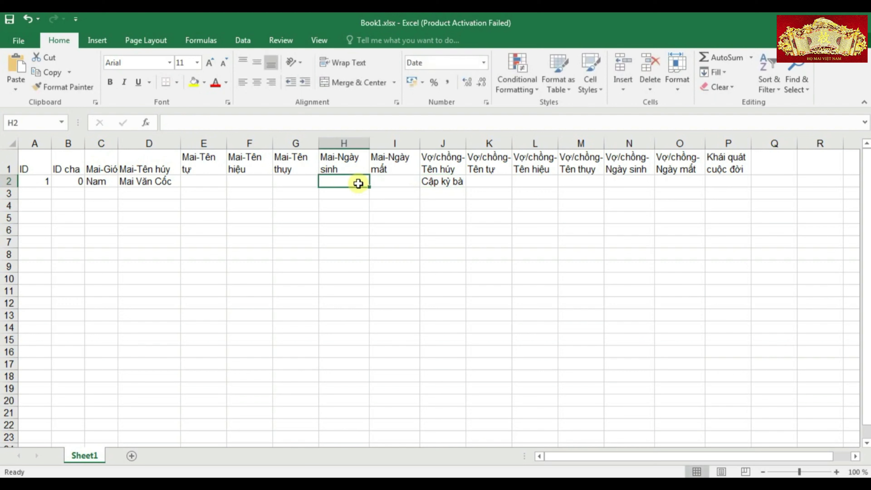
{"action": "type", "text": "18"}
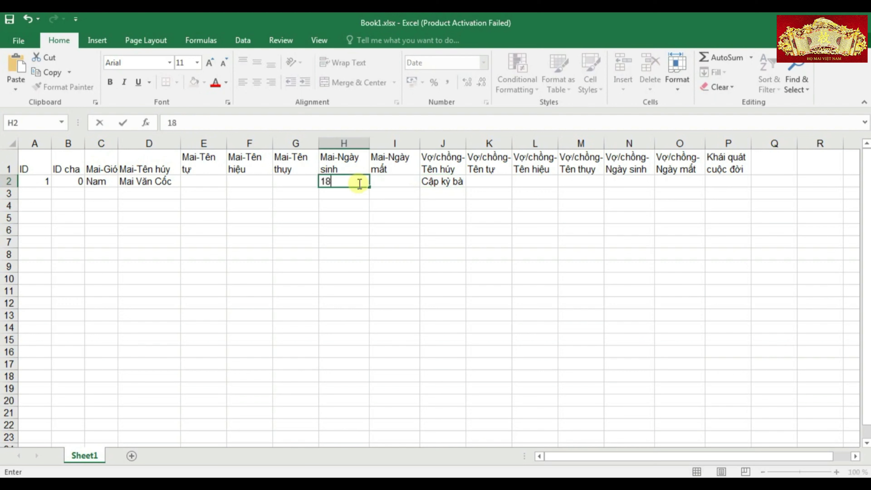
{"action": "type", "text": "38"}
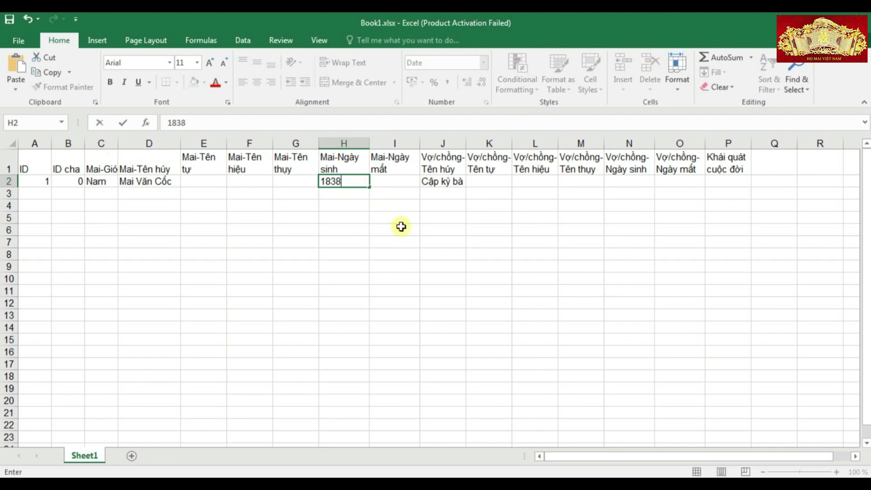
{"action": "left_click", "coordinate": [399, 228]}
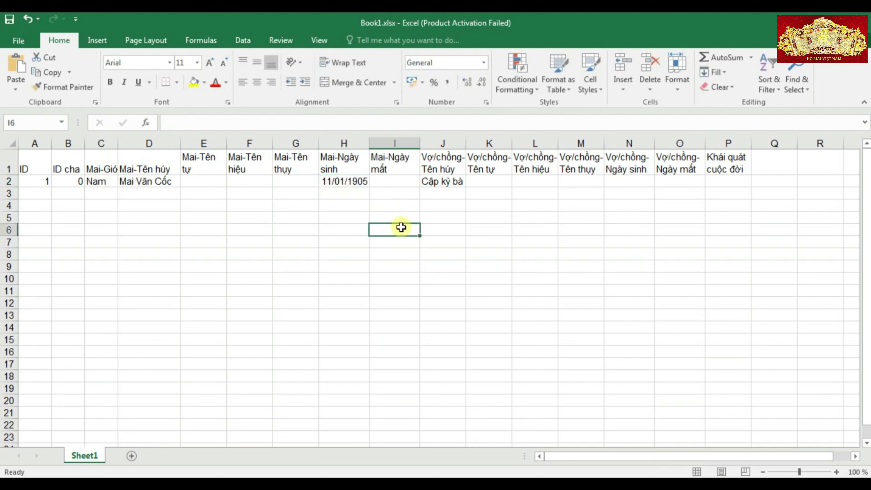
{"action": "left_click", "coordinate": [355, 181]}
{"action": "type", "text": "'18"}
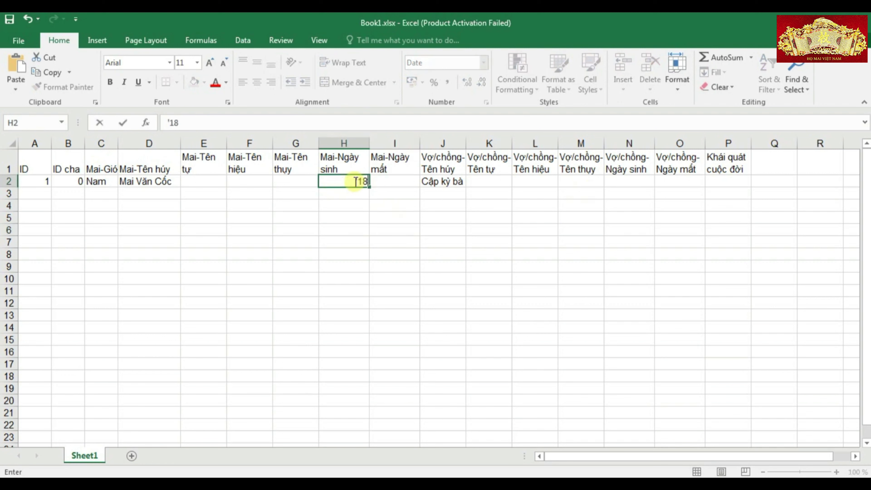
{"action": "type", "text": "38"}
{"action": "left_click", "coordinate": [402, 242]}
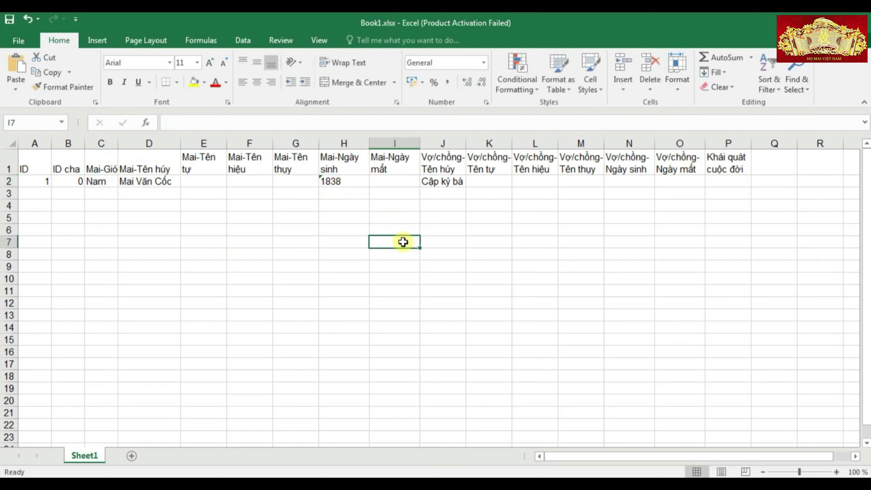
- Number IDs 2 through 10 down cells A3:A11
{"action": "left_click", "coordinate": [40, 197]}
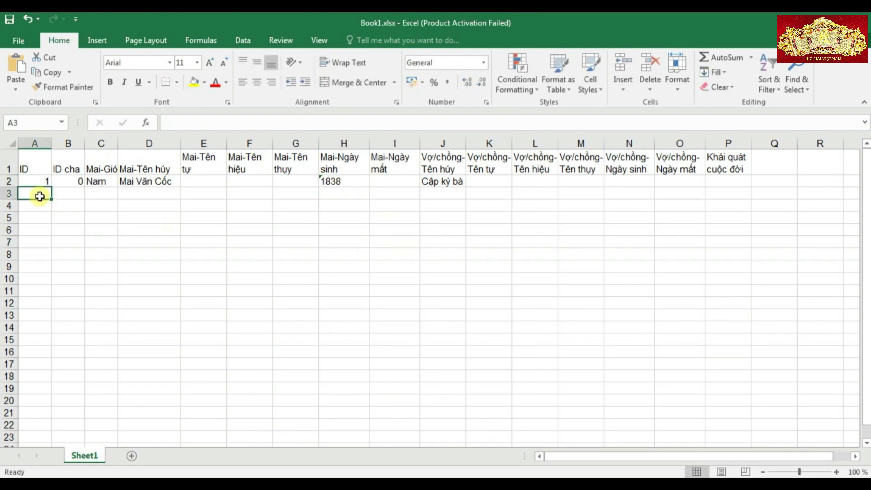
{"action": "type", "text": "2"}
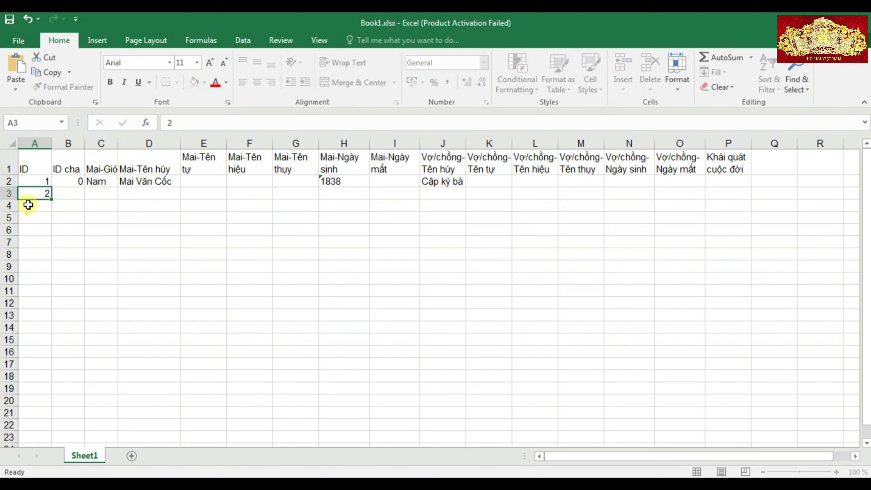
{"action": "key", "text": "Return"}
{"action": "type", "text": "3"}
{"action": "key", "text": "Return"}
{"action": "type", "text": "4 5 6 7"}
{"action": "key", "text": "Return"}
{"action": "type", "text": "8"}
{"action": "key", "text": "Return"}
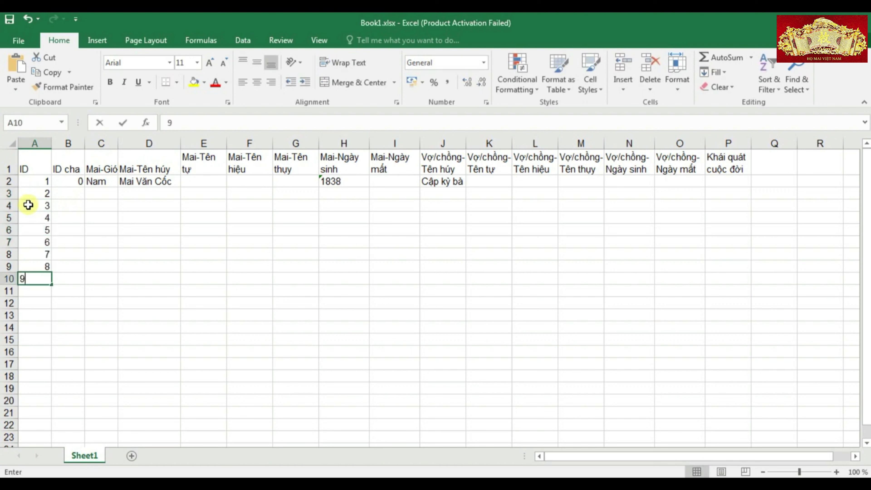
{"action": "type", "text": "9"}
{"action": "key", "text": "Return"}
{"action": "type", "text": "10"}
{"action": "key", "text": "Tab"}
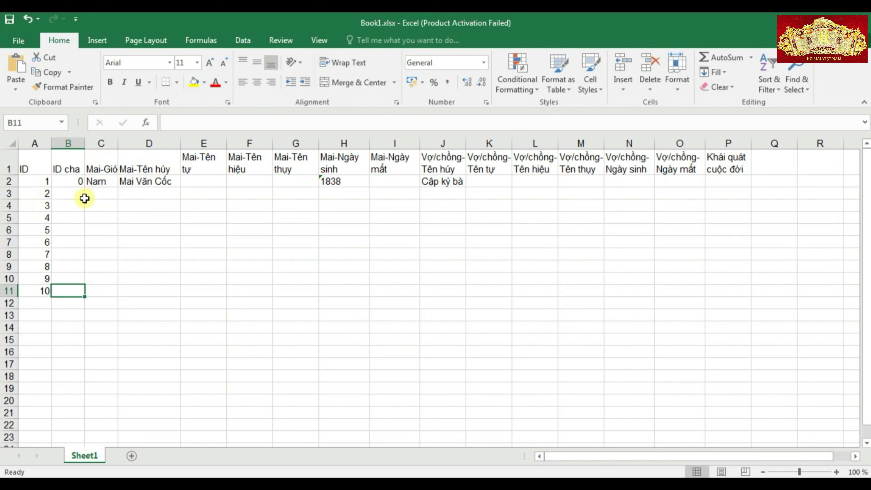
- Copy ID 1 from A2 into B3, B4 and B5 as the parent ID
{"action": "left_click", "coordinate": [37, 182]}
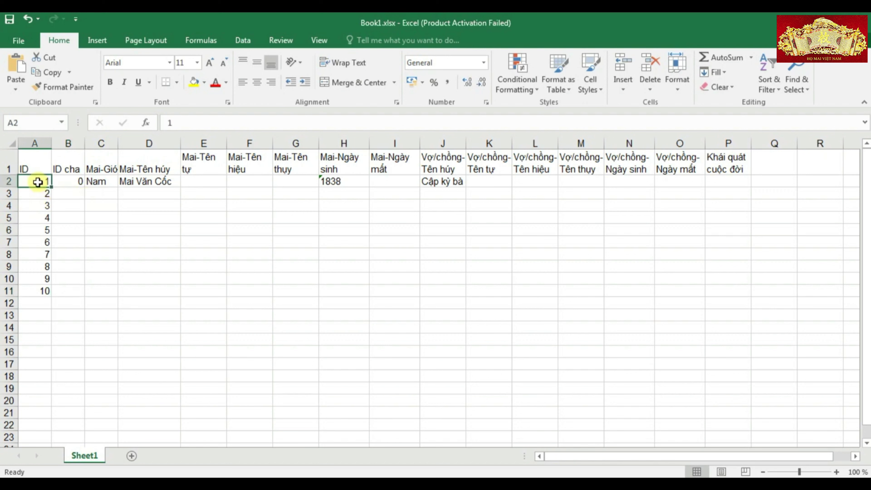
{"action": "key", "text": "ctrl+c"}
{"action": "left_click", "coordinate": [62, 194]}
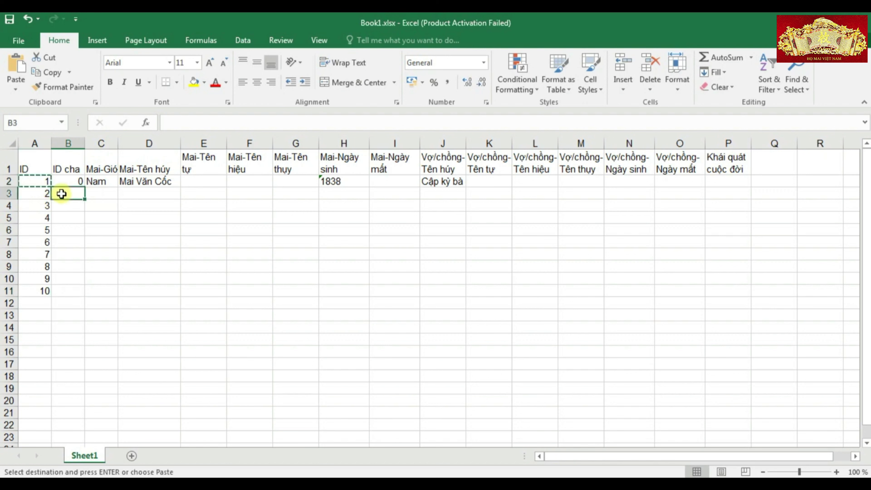
{"action": "key", "text": "ctrl+v"}
{"action": "left_click", "coordinate": [73, 206]}
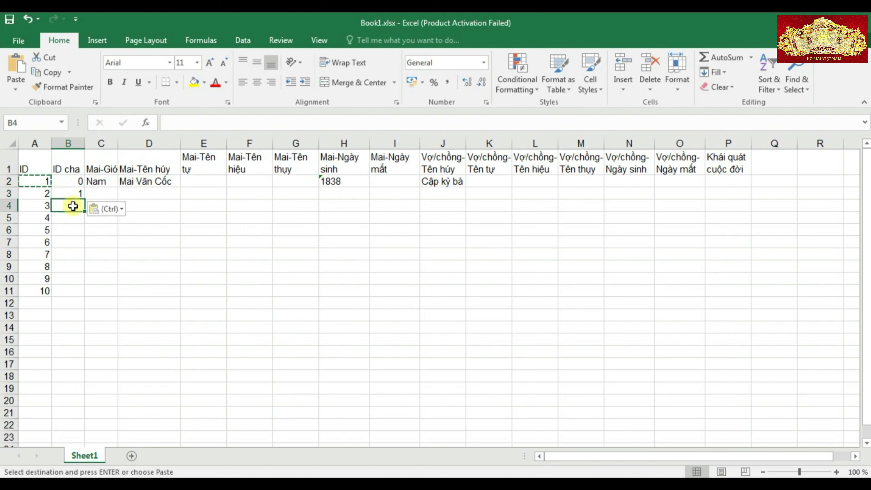
{"action": "key", "text": "ctrl+v"}
{"action": "key", "text": "Down"}
{"action": "key", "text": "ctrl+v"}
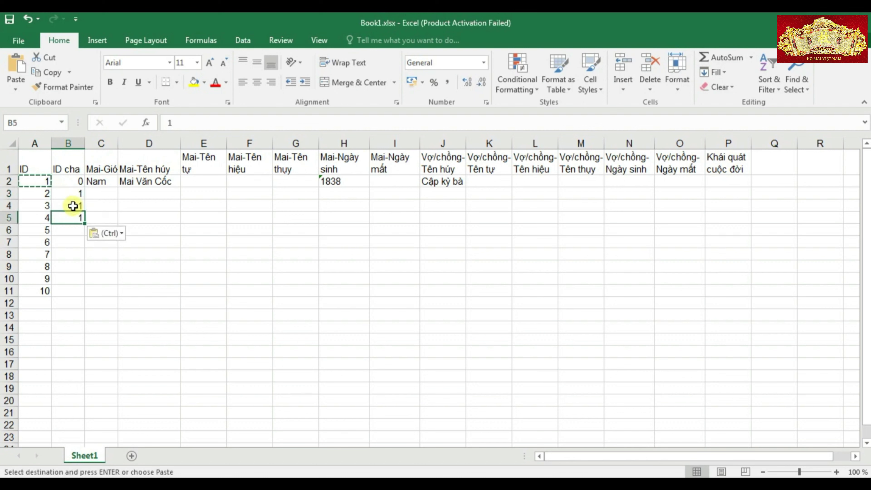
{"action": "left_click", "coordinate": [100, 192]}
- Set genders Nam, Nam, Nữ for IDs 2–4 and enter ID 2's name in D3
{"action": "type", "text": "Nam"}
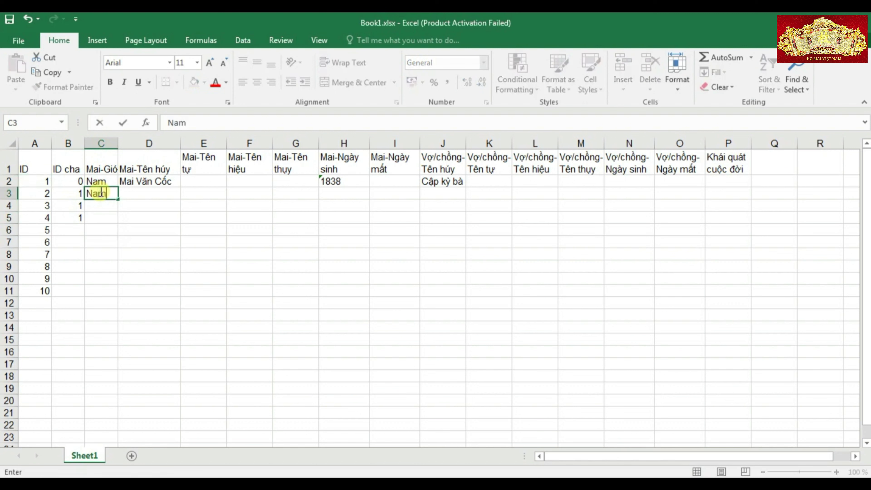
{"action": "key", "text": "Return"}
{"action": "type", "text": "Nam"}
{"action": "key", "text": "Return"}
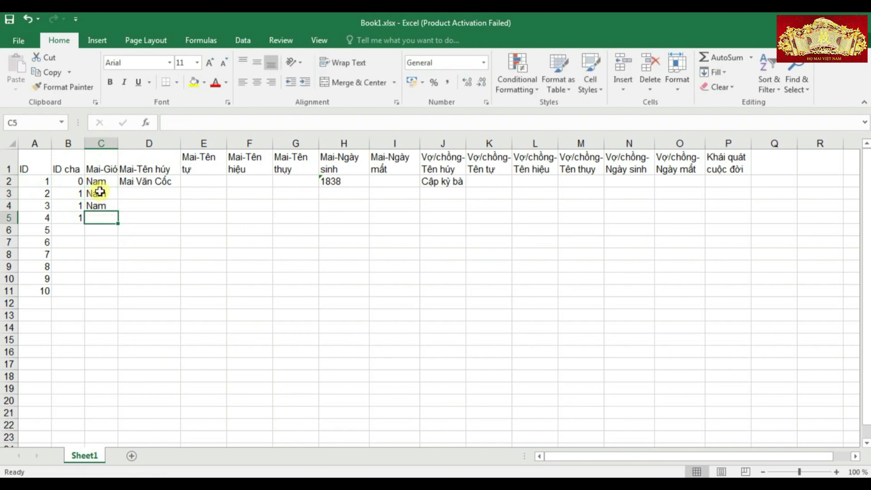
{"action": "type", "text": "Nữ"}
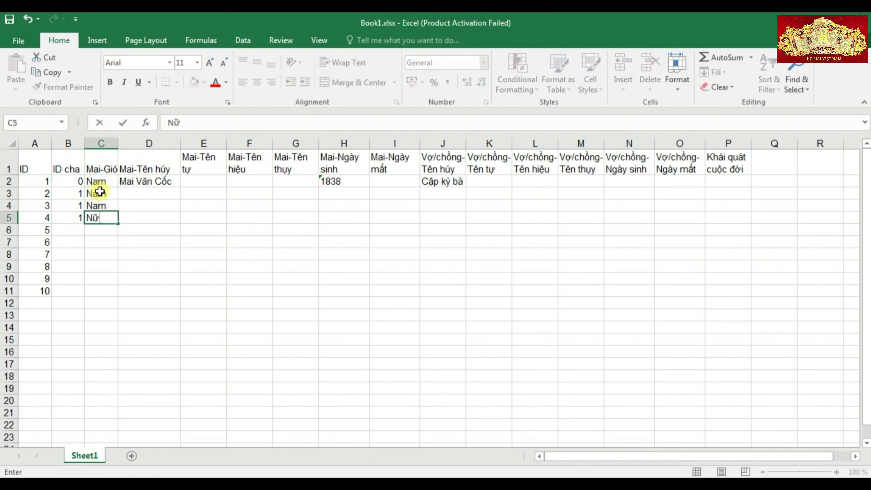
{"action": "key", "text": "Up"}
{"action": "key", "text": "Up"}
{"action": "key", "text": "Right"}
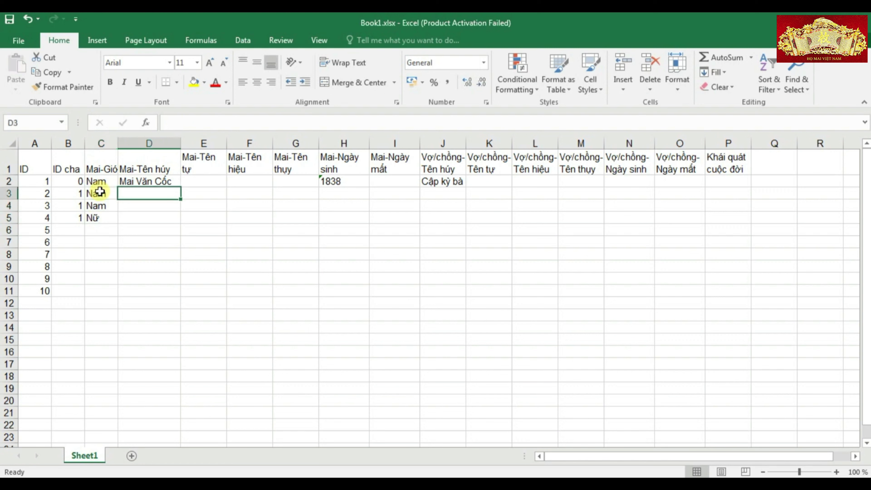
{"action": "type", "text": "Mai Văn "}
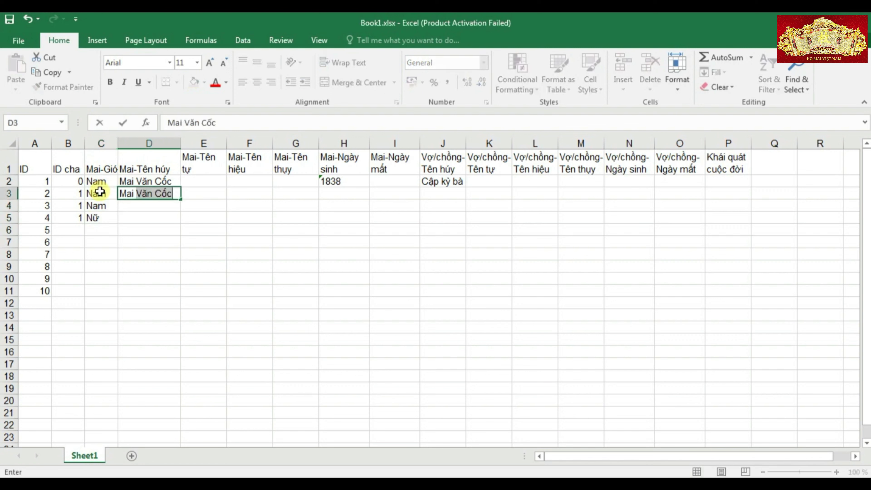
{"action": "type", "text": "Khiê"}
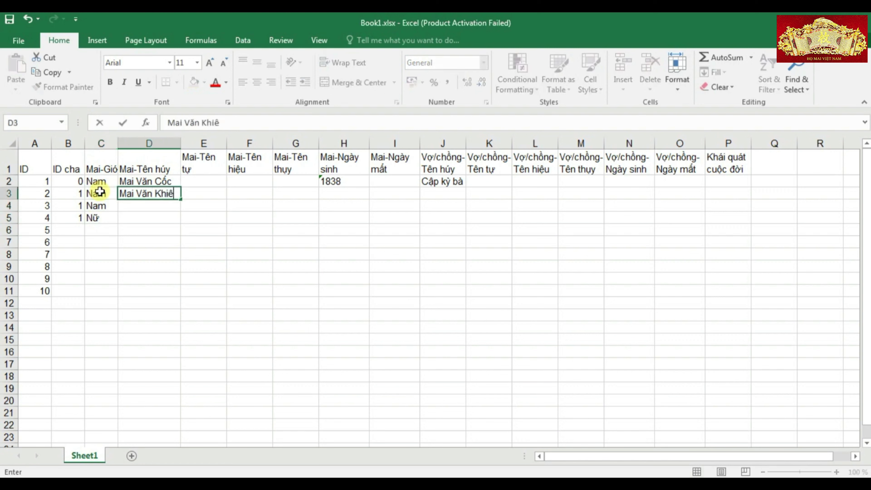
{"action": "key", "text": "Right"}
{"action": "key", "text": "Right"}
{"action": "key", "text": "Right"}
{"action": "key", "text": "Right"}
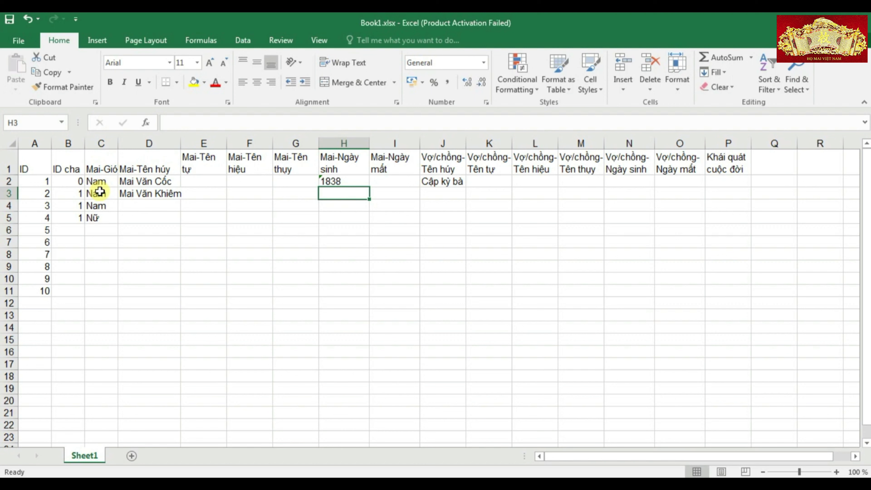
- Record ID 2 as 1868–1914 with his spouse's name and spouse years 1841–1919
{"action": "type", "text": "1868"}
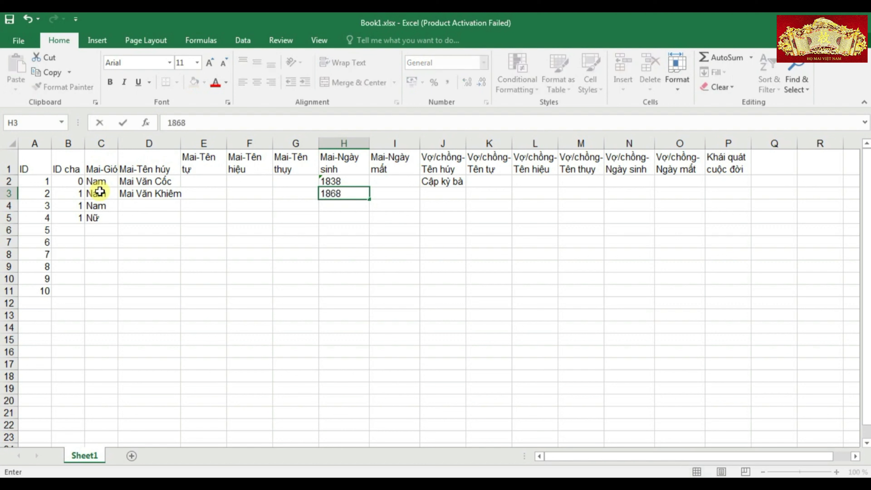
{"action": "key", "text": "Right"}
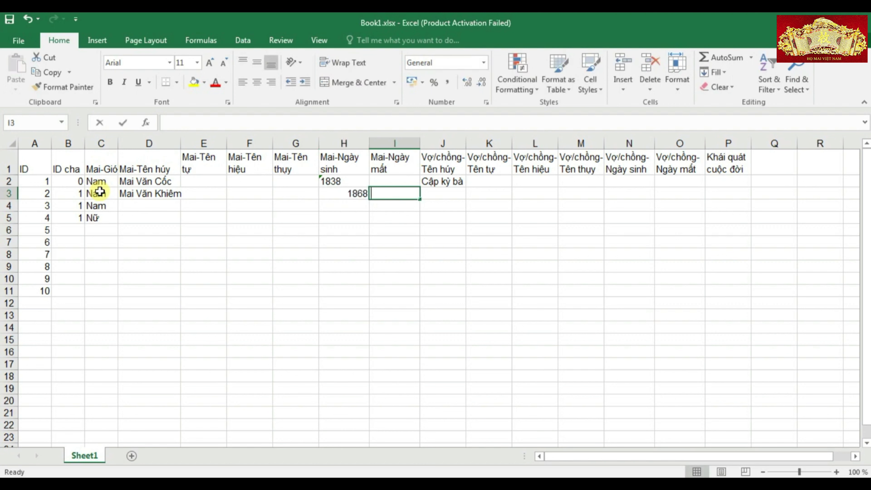
{"action": "type", "text": "1914"}
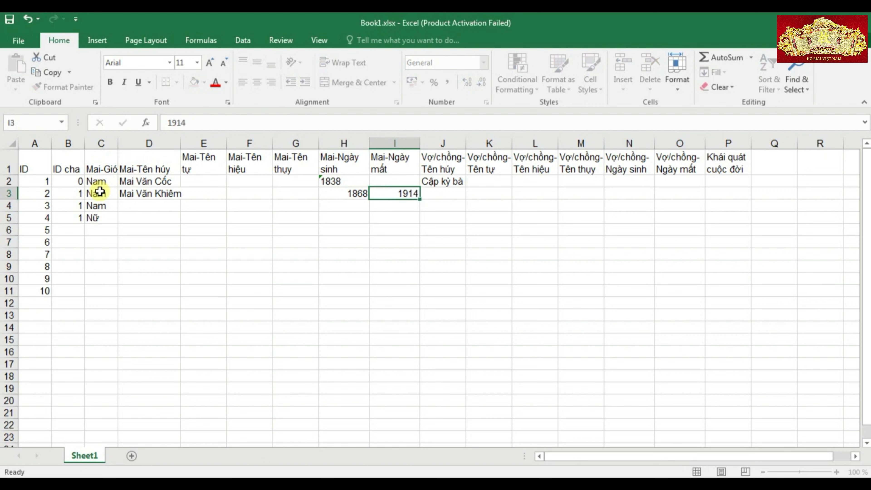
{"action": "key", "text": "Right"}
{"action": "type", "text": "p"}
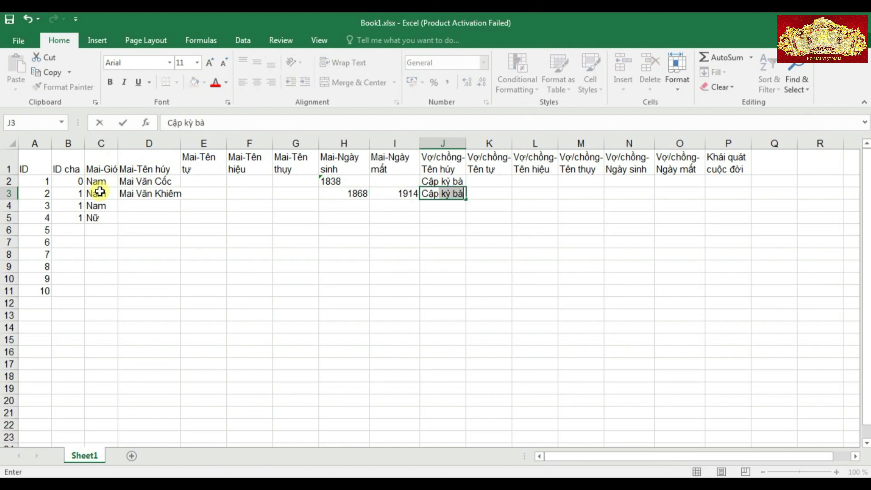
{"action": "type", "text": " kỳ b"}
{"action": "key", "text": "Tab"}
{"action": "key", "text": "Tab"}
{"action": "key", "text": "Tab"}
{"action": "key", "text": "Tab"}
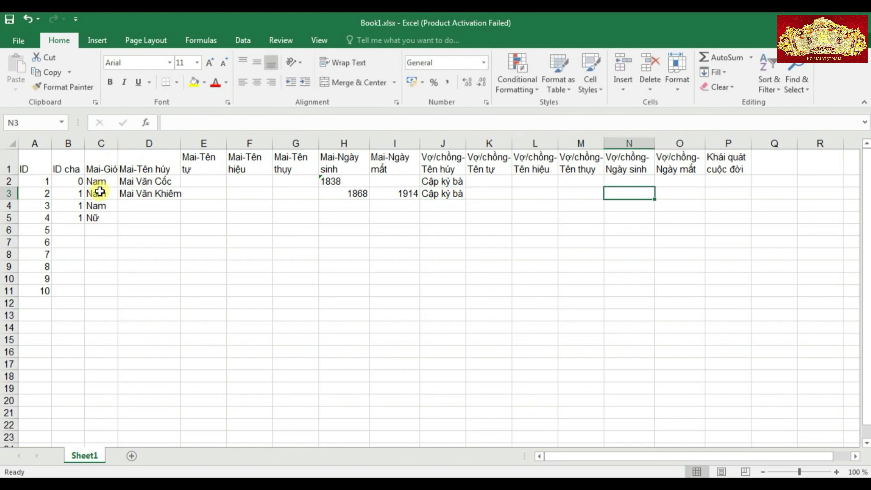
{"action": "type", "text": "1841"}
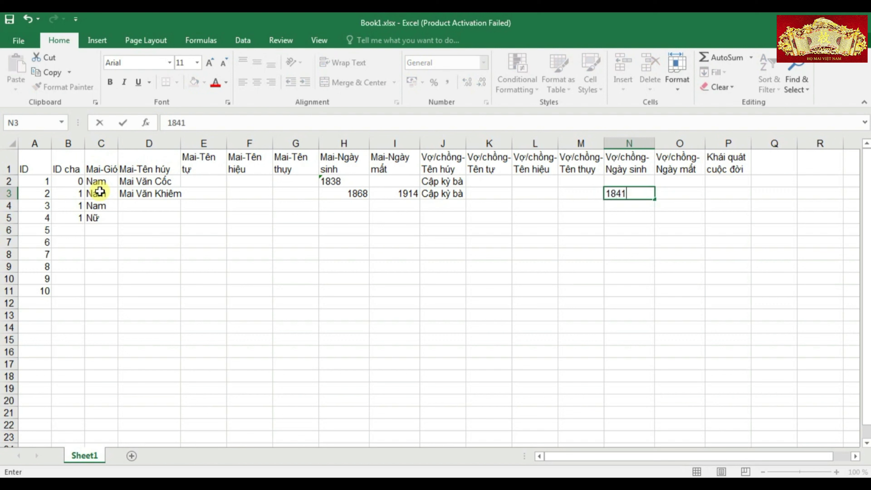
{"action": "key", "text": "Tab"}
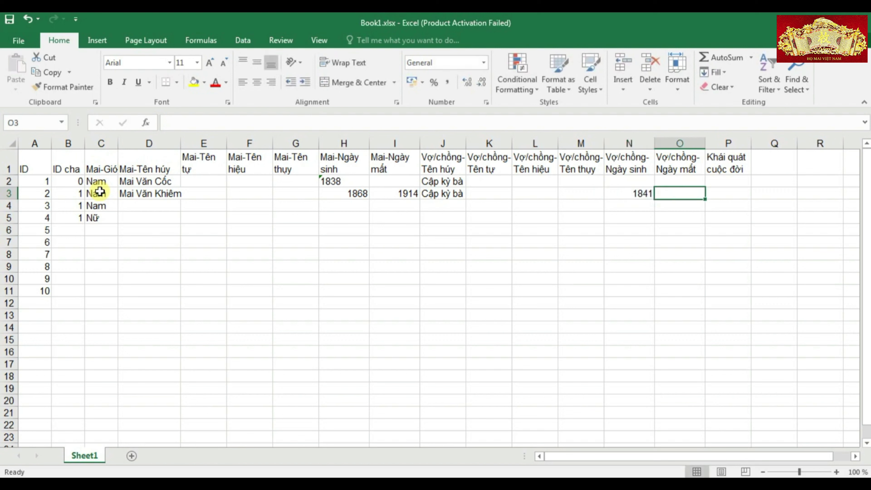
{"action": "type", "text": "1919"}
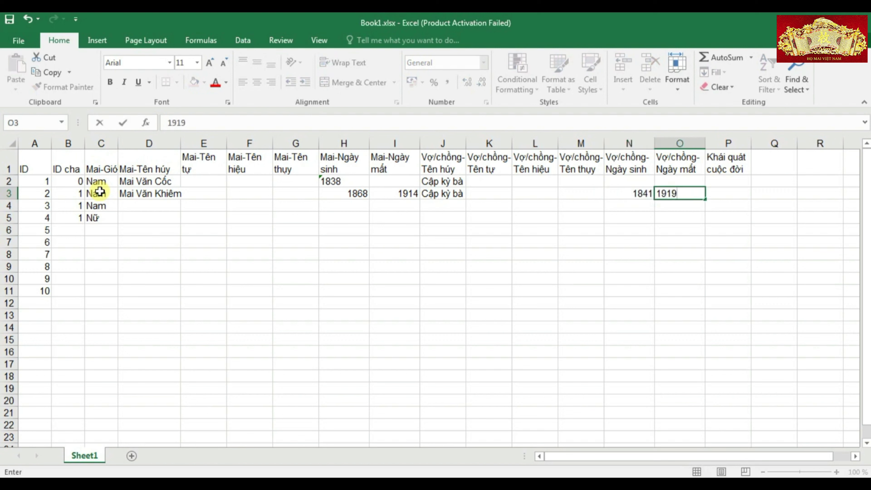
{"action": "key", "text": "Return"}
{"action": "left_click", "coordinate": [132, 208]}
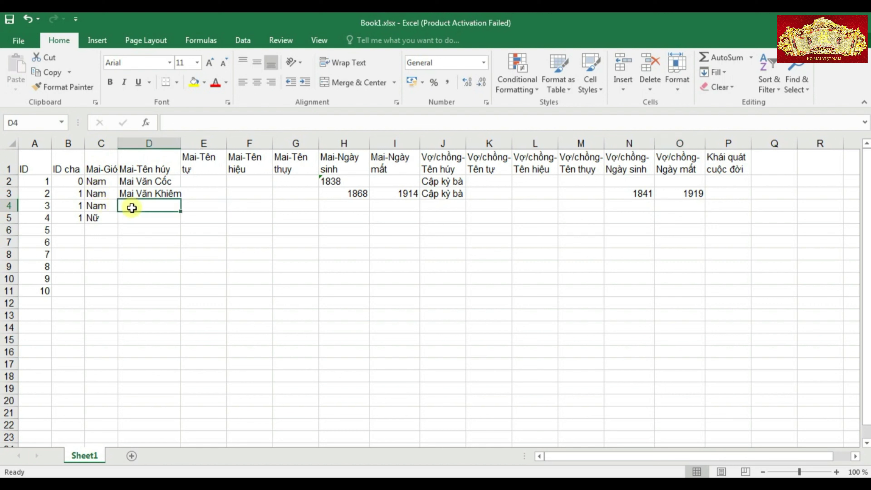
- Enter names for IDs 3 and 4, giving ID 4 birth year 1865 and death Không rõ
{"action": "type", "text": "Mai ..."}
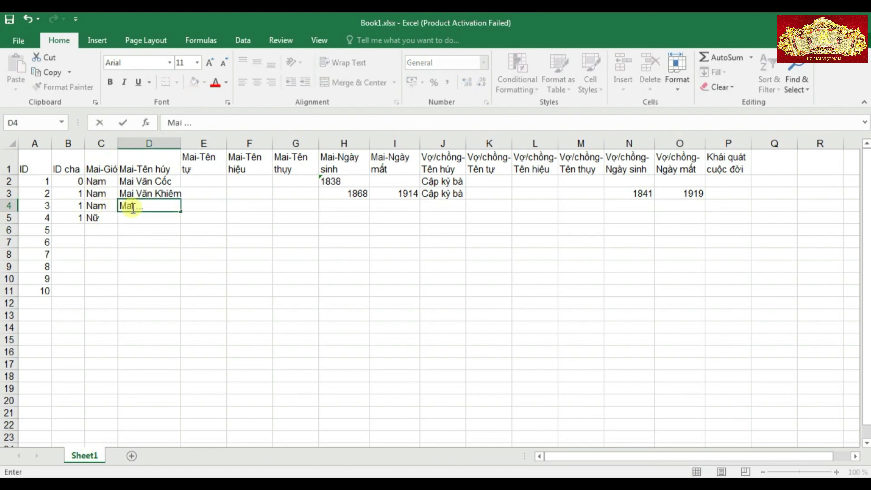
{"action": "left_click", "coordinate": [140, 219]}
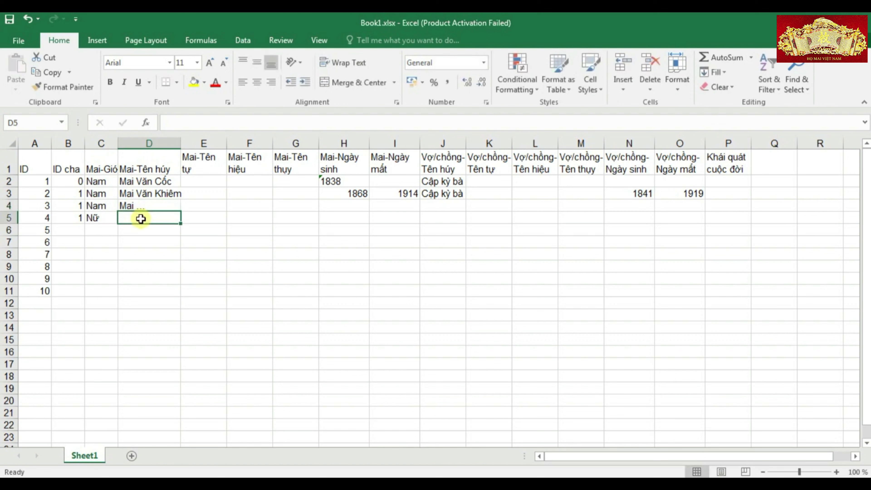
{"action": "type", "text": "Mai"}
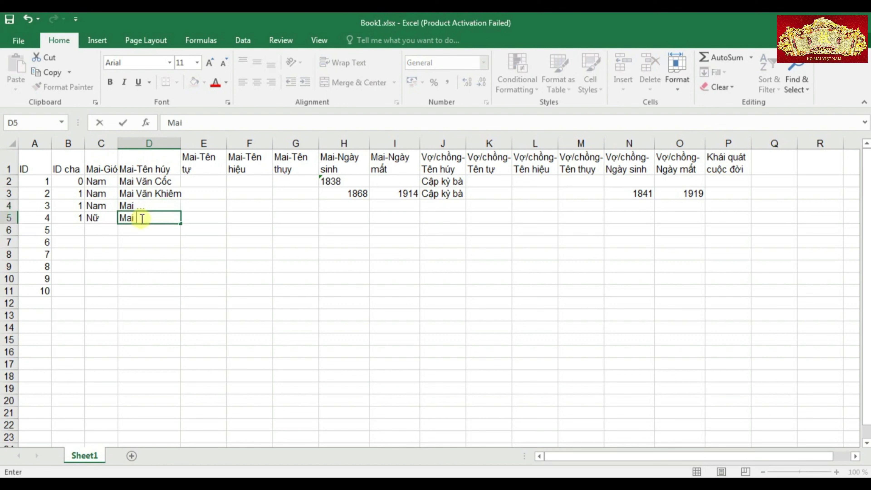
{"action": "type", "text": " Thij D"}
{"action": "key", "text": "BackSpace"}
{"action": "key", "text": "BackSpace"}
{"action": "type", "text": "Đó"}
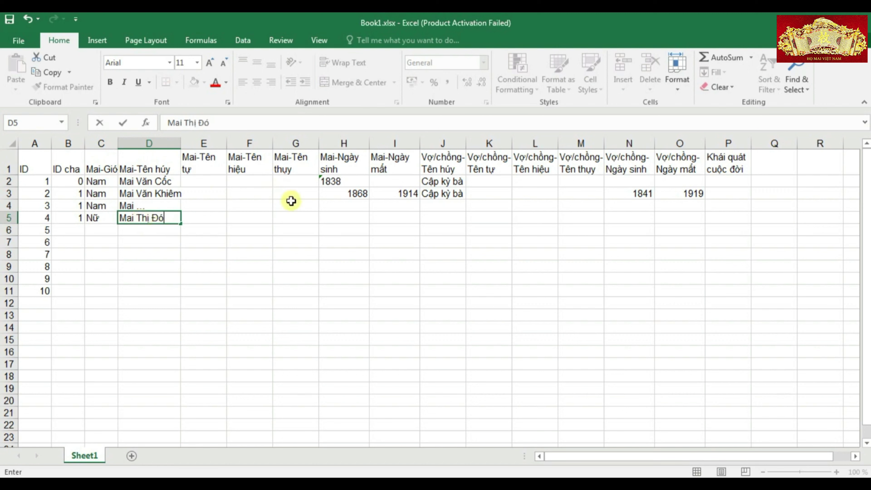
{"action": "left_click", "coordinate": [357, 215]}
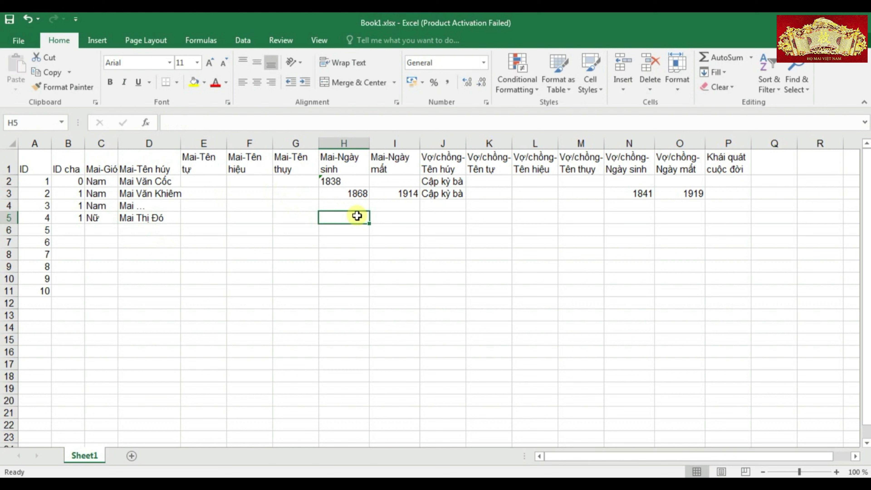
{"action": "type", "text": "1865"}
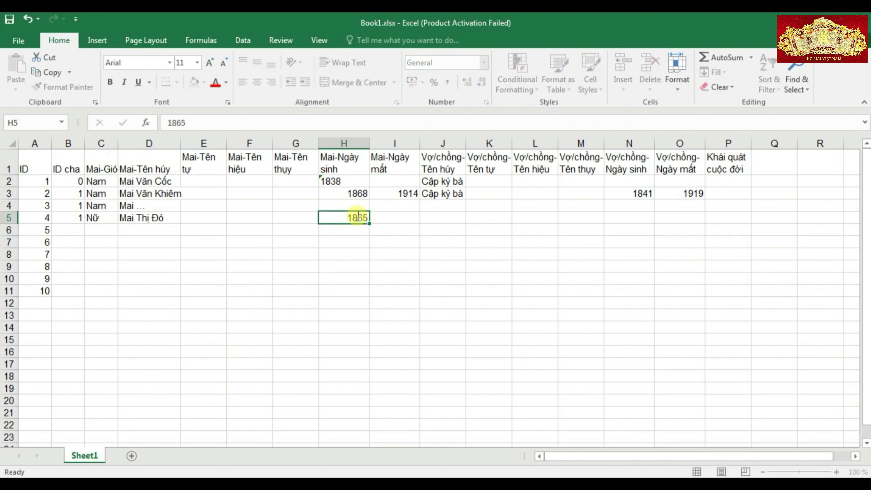
{"action": "key", "text": "Tab"}
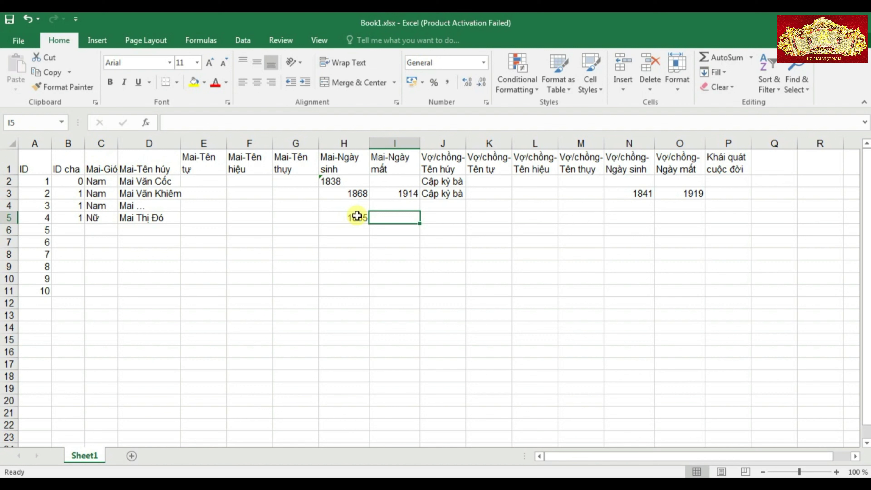
{"action": "type", "text": "Khoong t"}
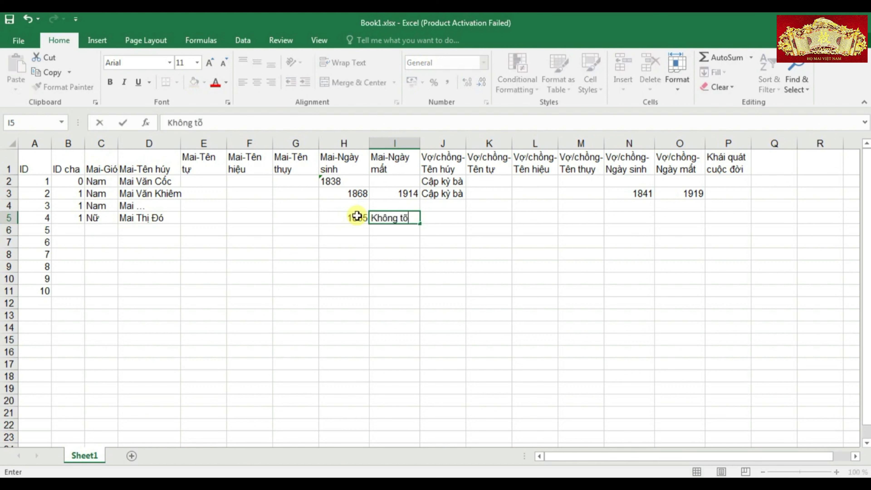
{"action": "key", "text": "BackSpace"}
- Give B6:B11 parent ID 2 and set genders Nữ, Nam, Nam for rows 6–8
{"action": "left_click", "coordinate": [42, 194]}
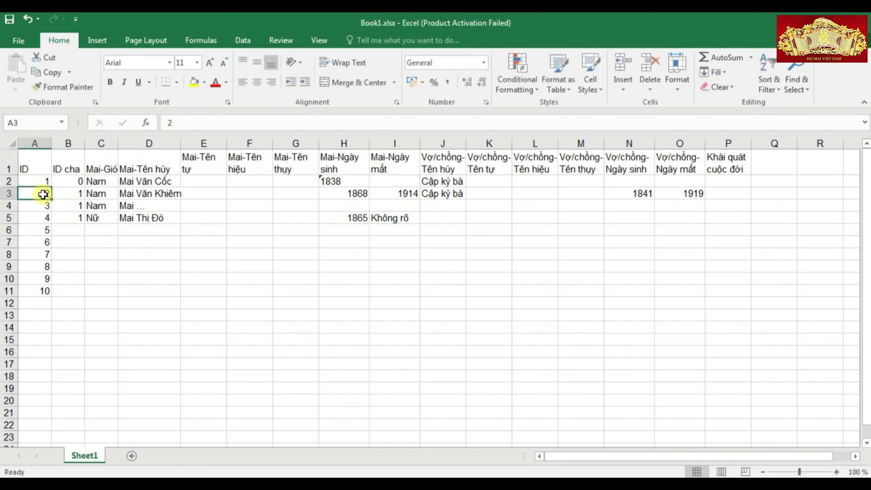
{"action": "key", "text": "ctrl+c"}
{"action": "left_click_drag", "start_coordinate": [64, 228], "coordinate": [70, 289]}
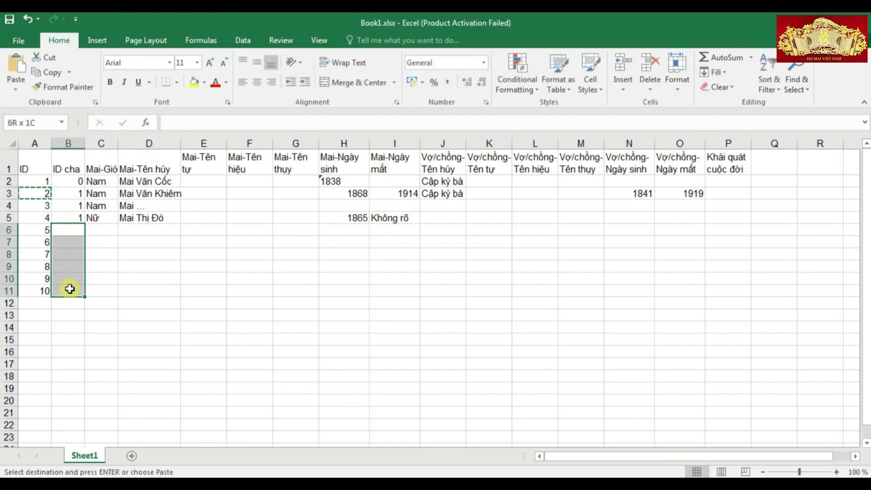
{"action": "key", "text": "ctrl+v"}
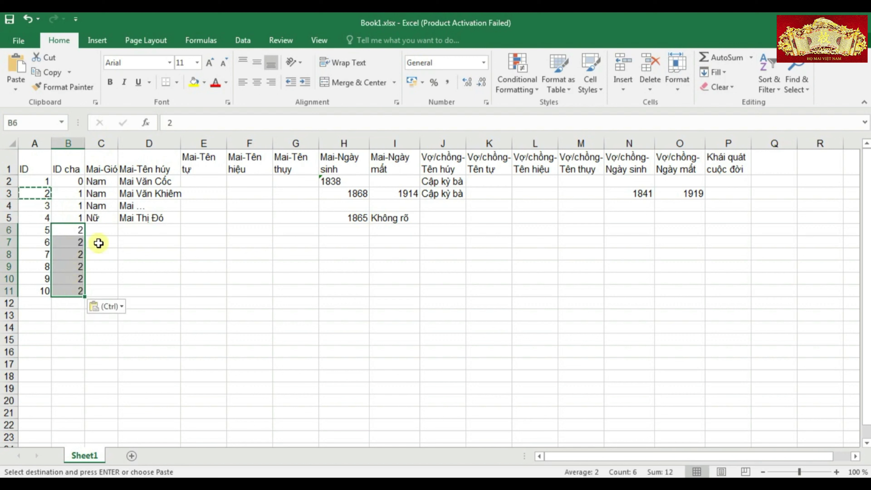
{"action": "left_click", "coordinate": [98, 230]}
{"action": "type", "text": "N"}
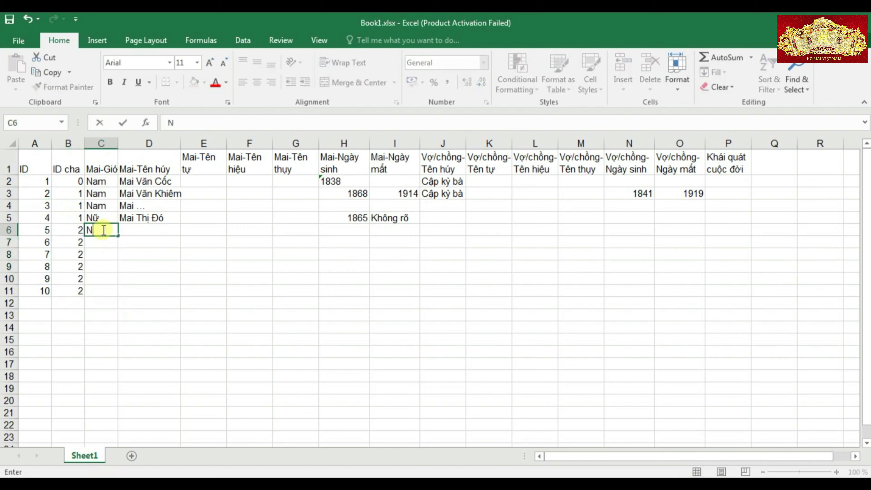
{"action": "type", "text": "ữ"}
{"action": "key", "text": "Return"}
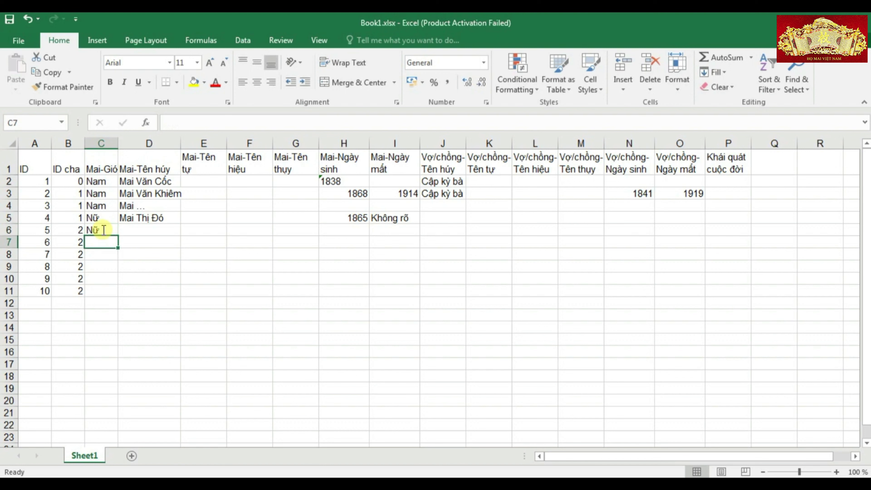
{"action": "type", "text": "Nam"}
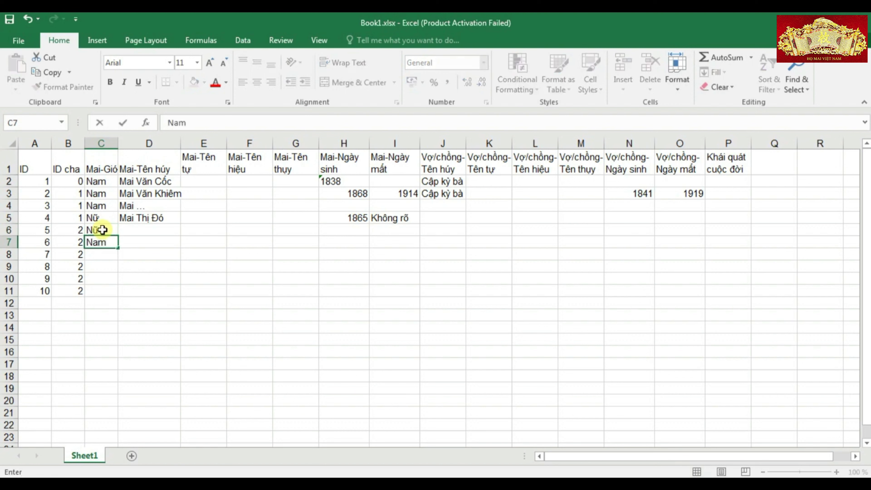
{"action": "key", "text": "Return"}
{"action": "type", "text": "Nam"}
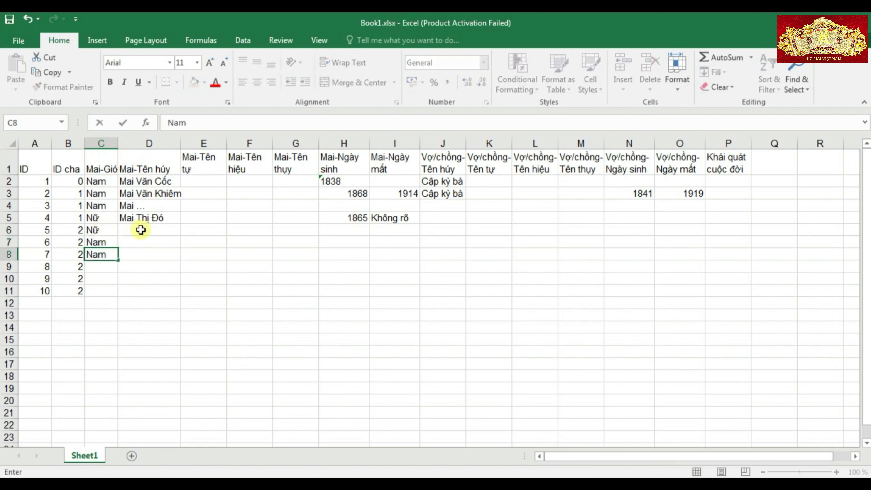
{"action": "left_click", "coordinate": [141, 230]}
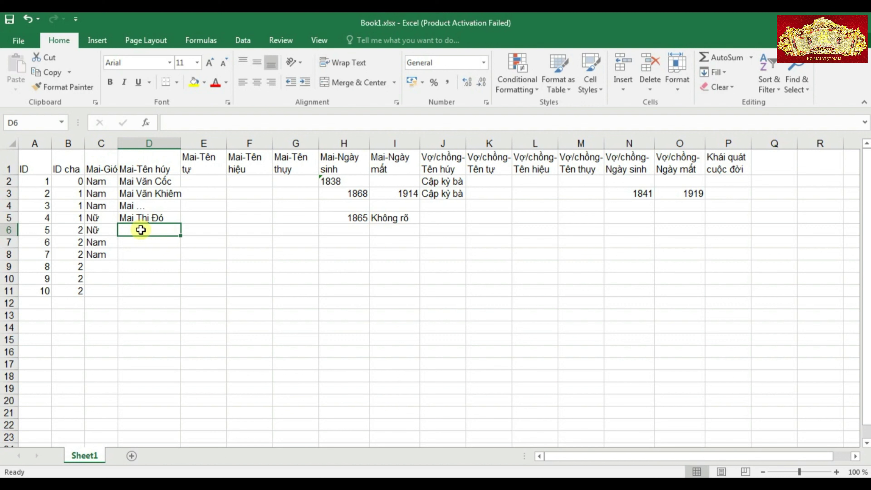
- Fill row 6 with the daughter's name, birth 1865, death Không rõ, and her husband's name
{"action": "type", "text": "Mai Thị T"}
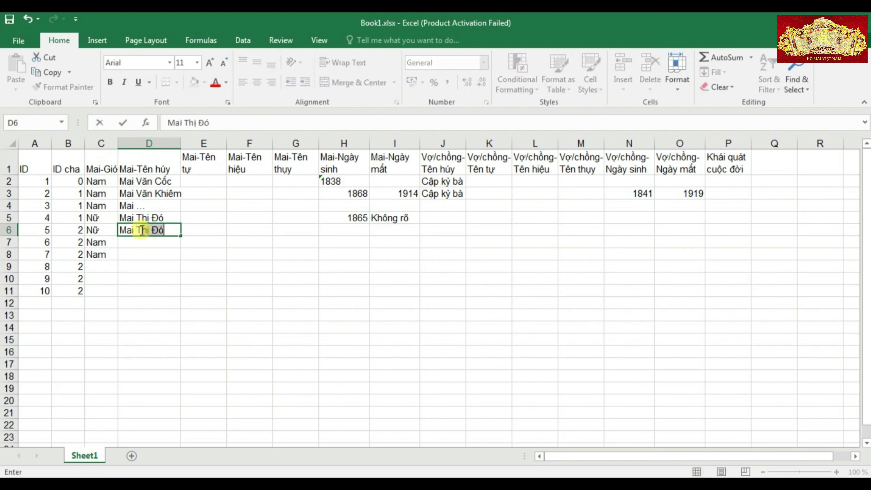
{"action": "type", "text": "ong"}
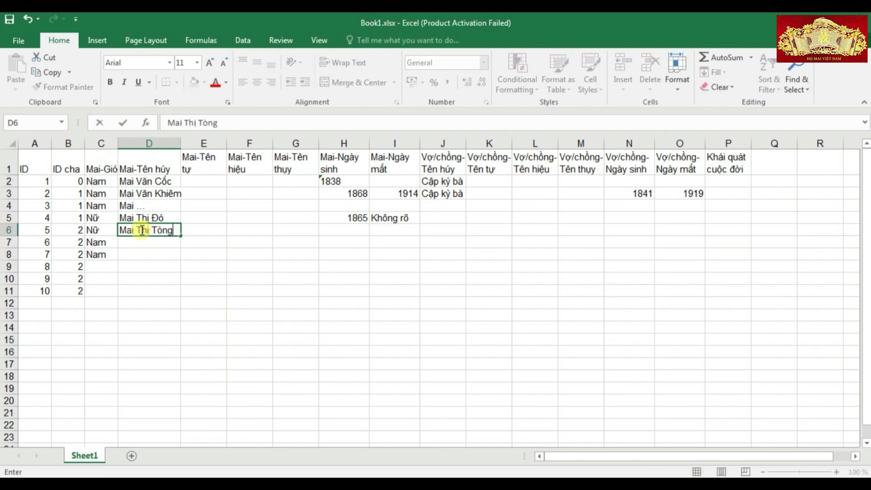
{"action": "key", "text": "Tab"}
{"action": "key", "text": "Tab"}
{"action": "key", "text": "Tab"}
{"action": "key", "text": "Tab"}
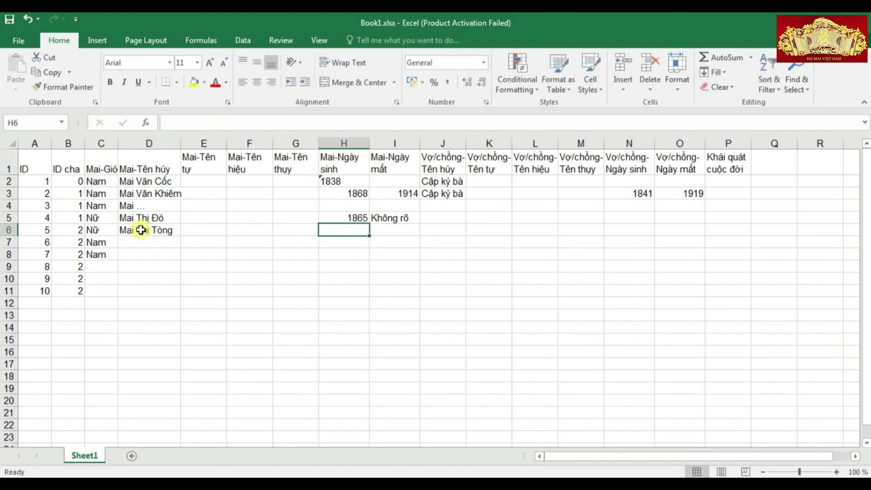
{"action": "type", "text": "18"}
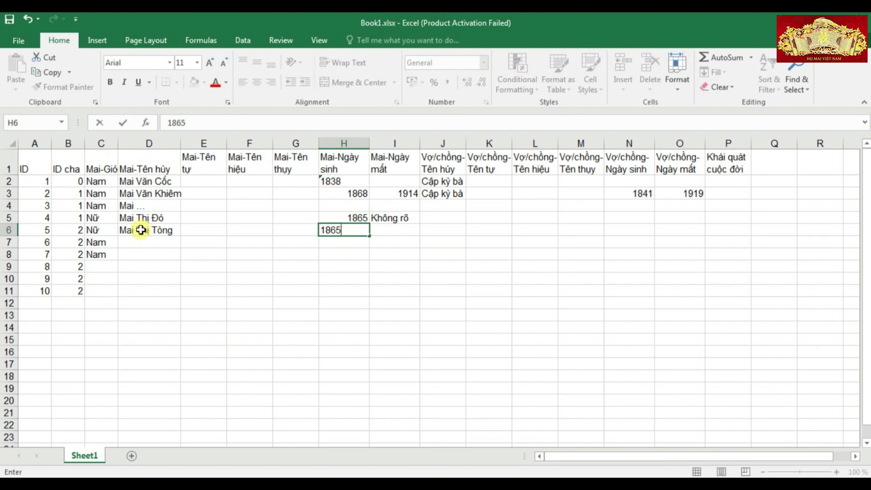
{"action": "type", "text": "65"}
{"action": "left_click", "coordinate": [388, 229]}
{"action": "type", "text": "Không"}
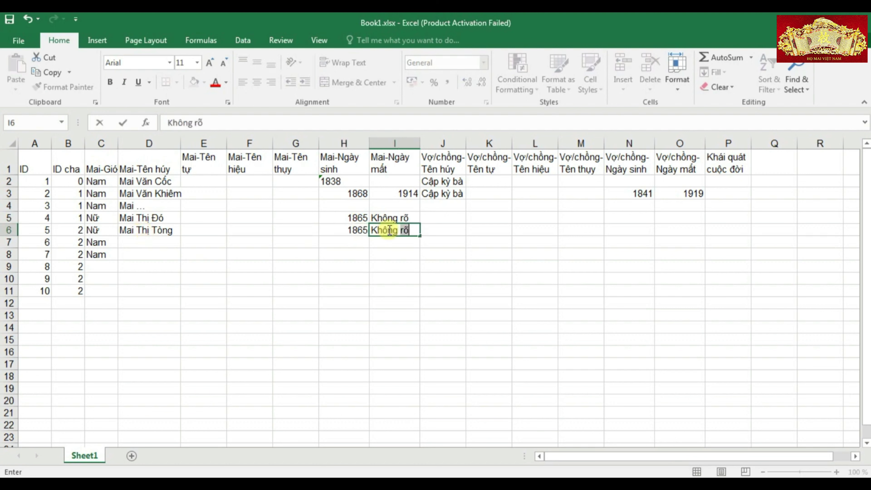
{"action": "type", "text": " rõ"}
{"action": "key", "text": "Tab"}
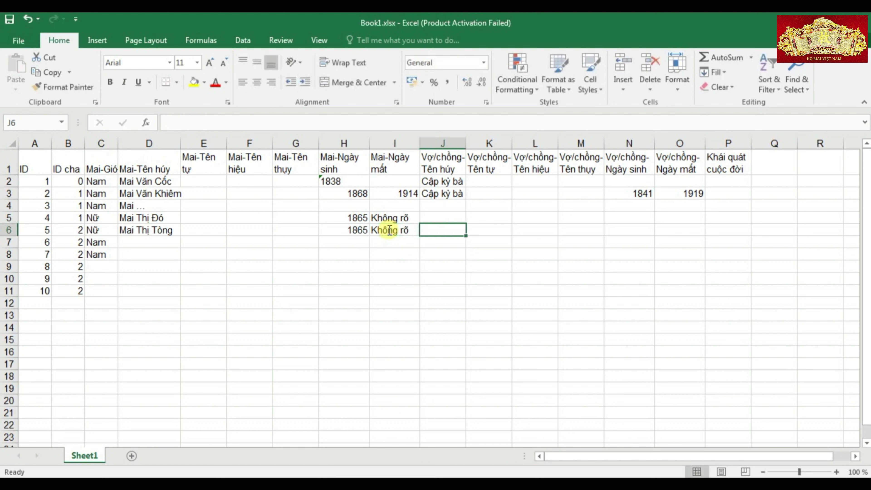
{"action": "type", "text": "Lê Văn "}
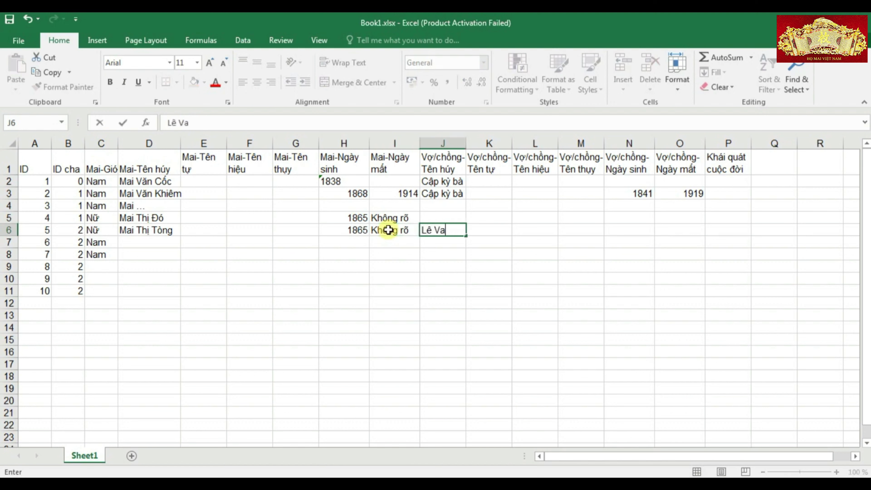
{"action": "type", "text": "Đăn"}
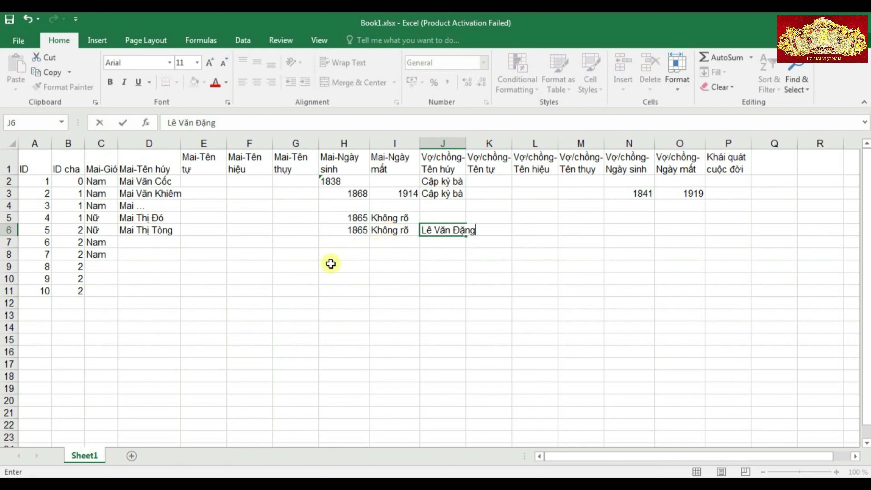
{"action": "left_click", "coordinate": [156, 245]}
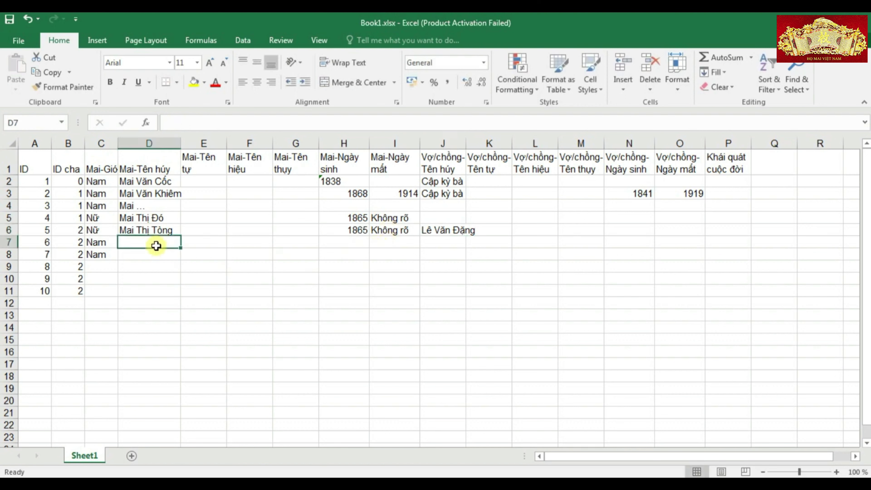
- Fill row 7 with the son's name, years 1868–1934, and his spouse's name
{"action": "type", "text": "Mai Văn Sơ"}
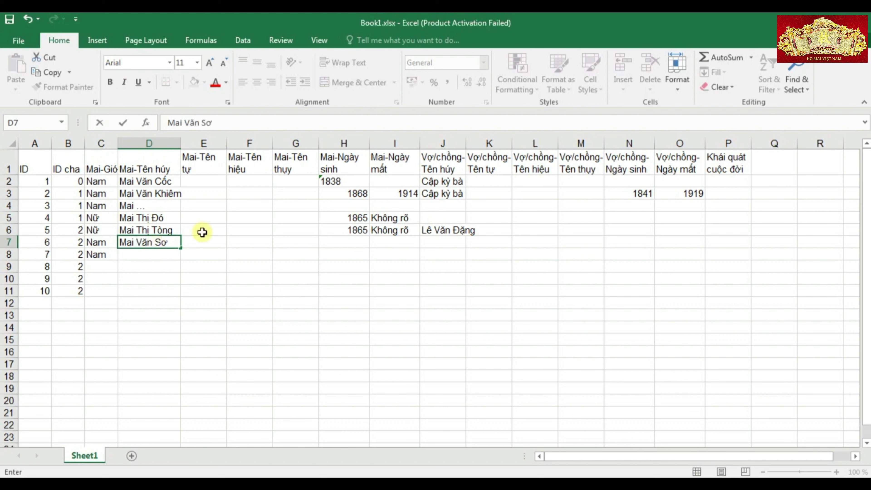
{"action": "left_click", "coordinate": [333, 247]}
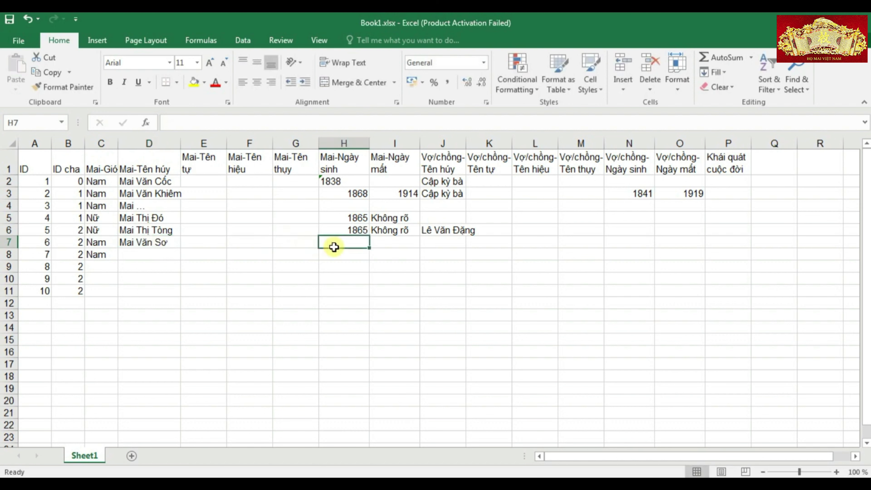
{"action": "type", "text": "1868"}
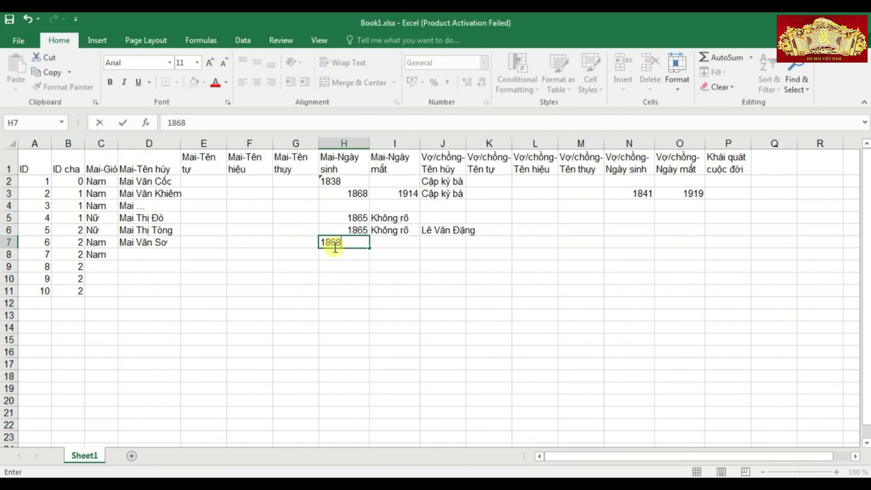
{"action": "key", "text": "Tab"}
{"action": "type", "text": "19"}
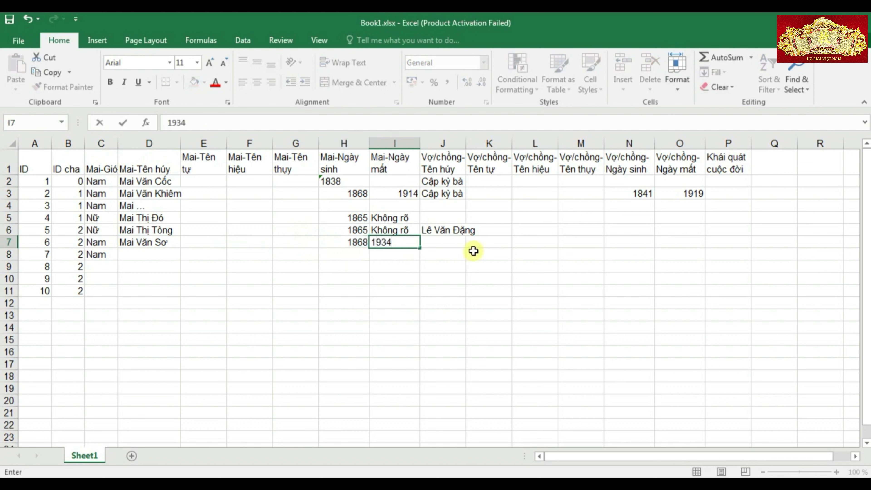
{"action": "left_click", "coordinate": [455, 244]}
{"action": "type", "text": "Cấp"}
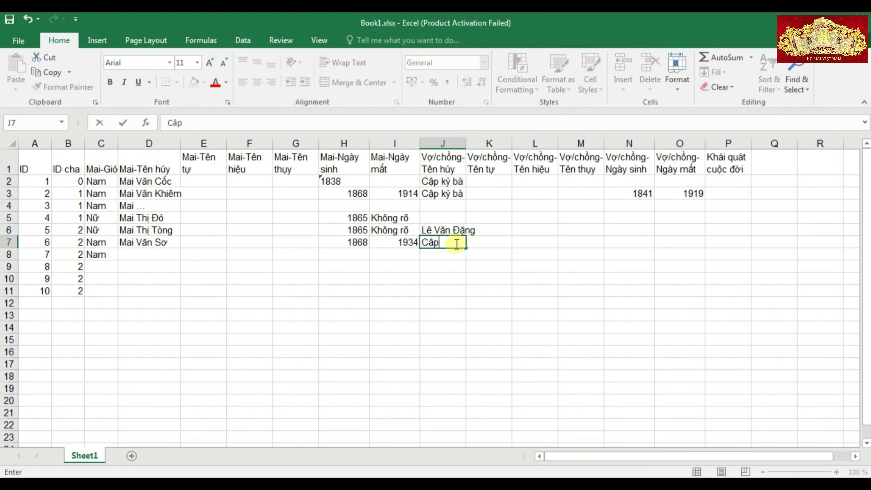
{"action": "type", "text": " kỳ bà"}
{"action": "left_click", "coordinate": [506, 267]}
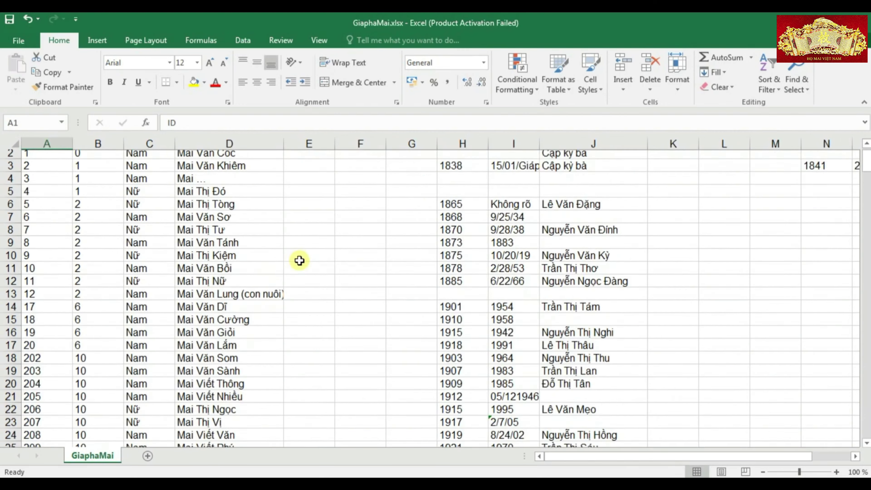
- Scroll through the member rows of the completed GiaphaMai.xlsx workbook
{"action": "scroll", "coordinate": [298, 260], "scroll_direction": "down", "scroll_amount": 13}
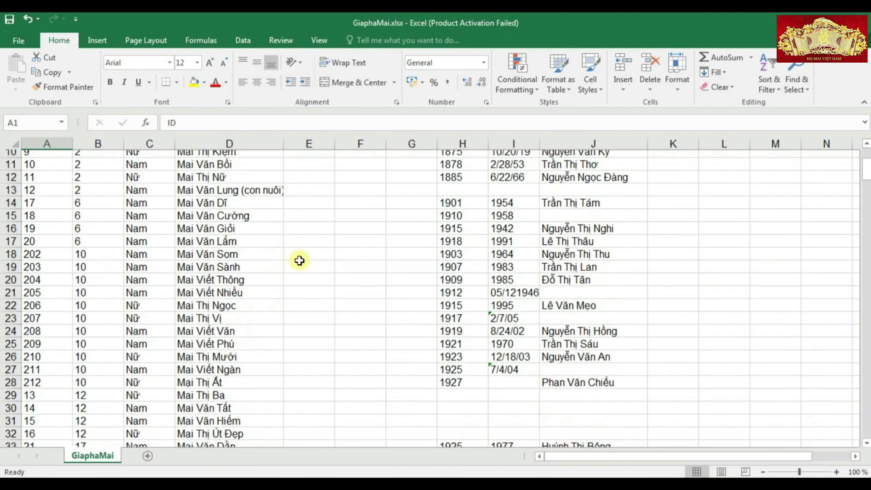
{"action": "scroll", "coordinate": [299, 260], "scroll_direction": "down", "scroll_amount": 19}
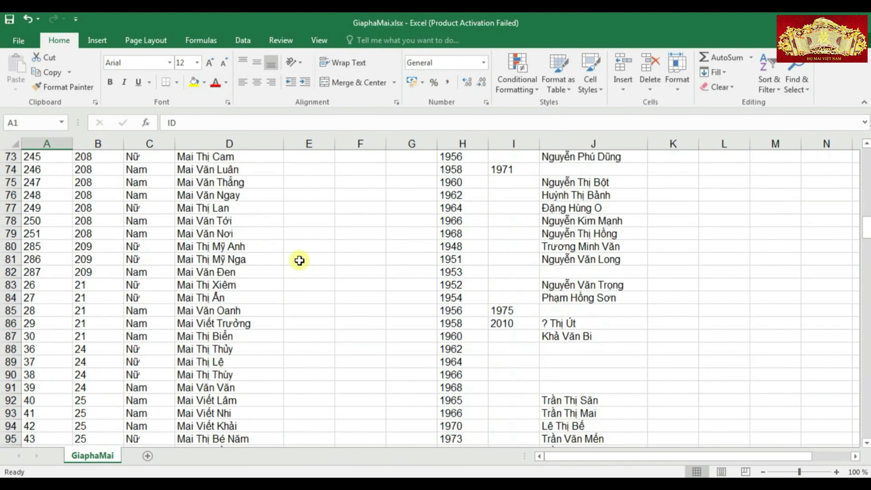
{"action": "scroll", "coordinate": [299, 261], "scroll_direction": "down", "scroll_amount": 12}
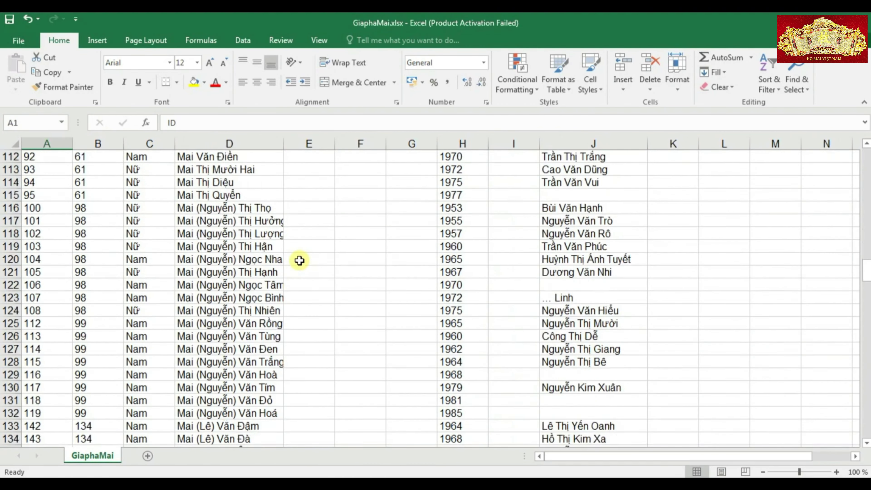
{"action": "scroll", "coordinate": [299, 260], "scroll_direction": "down", "scroll_amount": 20}
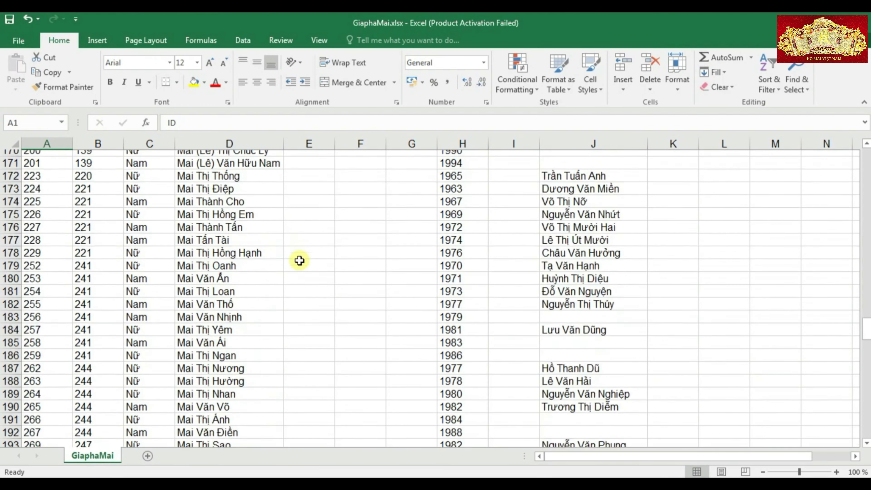
{"action": "scroll", "coordinate": [300, 260], "scroll_direction": "down", "scroll_amount": 20}
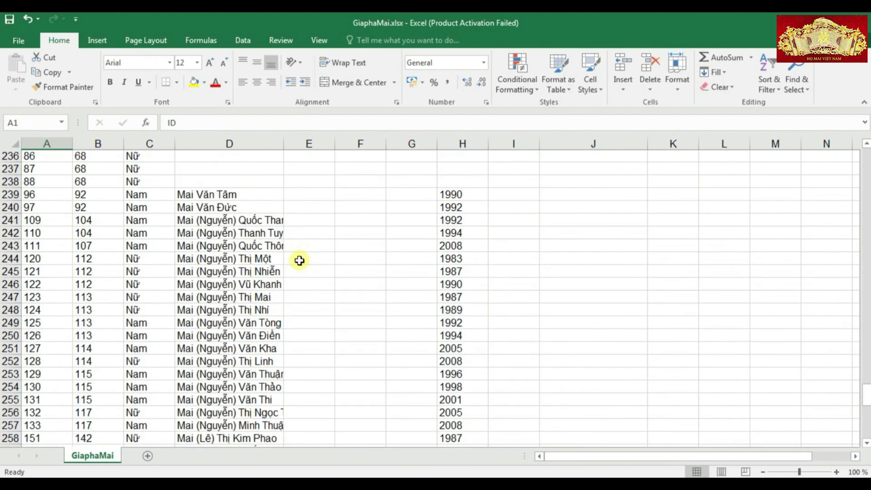
{"action": "scroll", "coordinate": [300, 260], "scroll_direction": "down", "scroll_amount": 4}
{"action": "scroll", "coordinate": [299, 260], "scroll_direction": "up", "scroll_amount": 4}
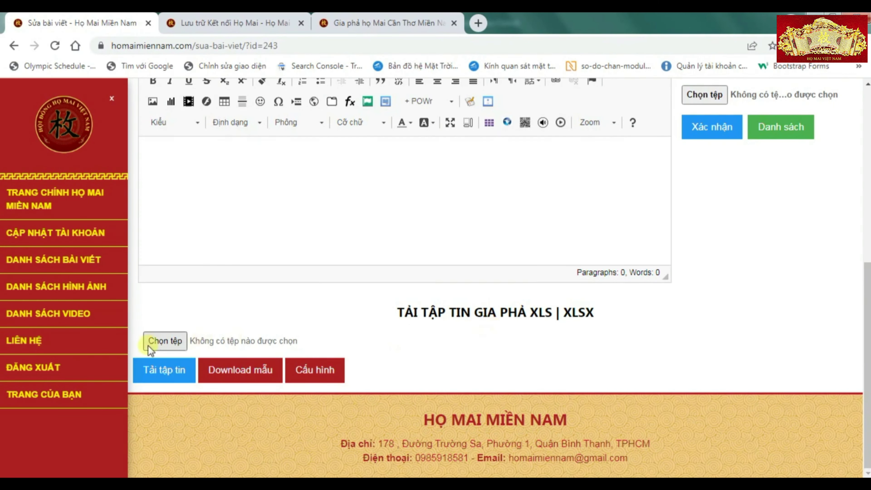
- Upload GiaphaMai.xlsx into the post editor
{"action": "left_click", "coordinate": [159, 344]}
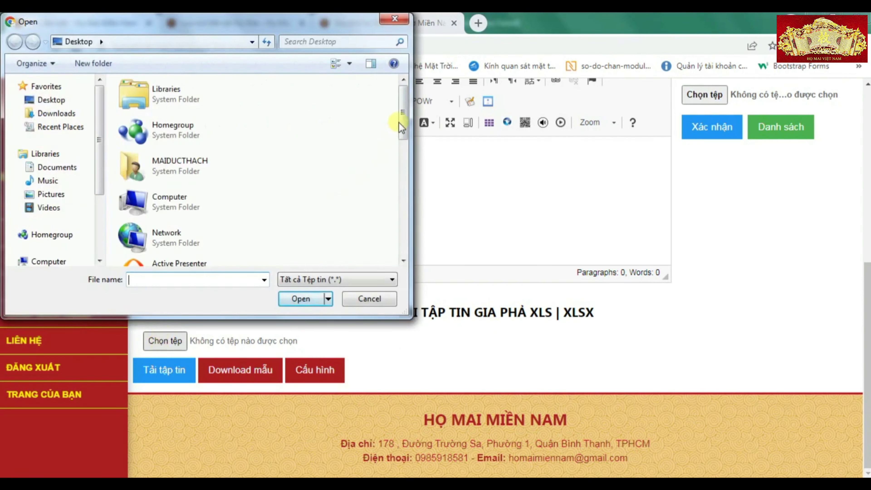
{"action": "left_click_drag", "start_coordinate": [400, 120], "coordinate": [389, 226]}
{"action": "double_click", "coordinate": [178, 161]}
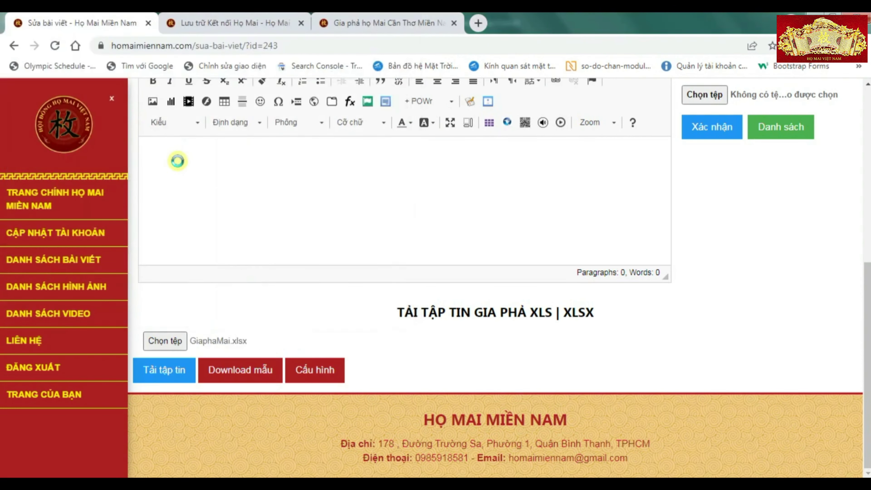
{"action": "left_click", "coordinate": [163, 372]}
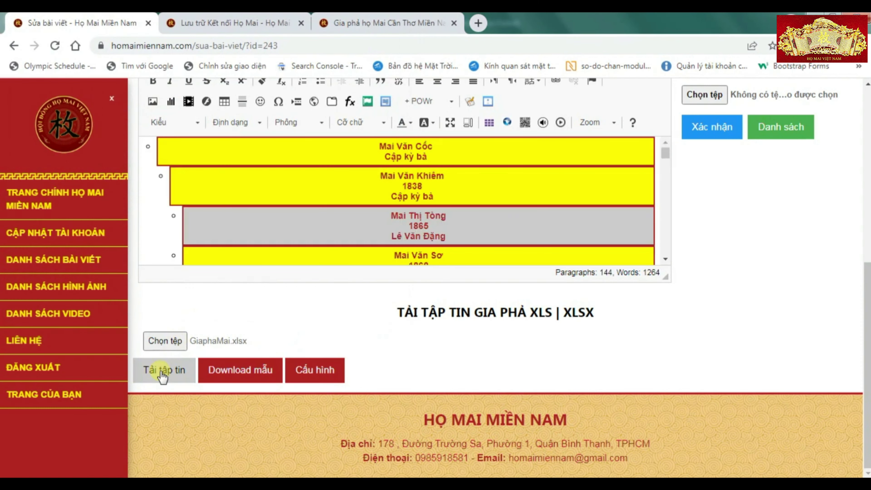
- Review the imported family tree in the maximized editor, then restore its normal size
{"action": "left_click", "coordinate": [449, 123]}
{"action": "scroll", "coordinate": [396, 228], "scroll_direction": "down", "scroll_amount": 10}
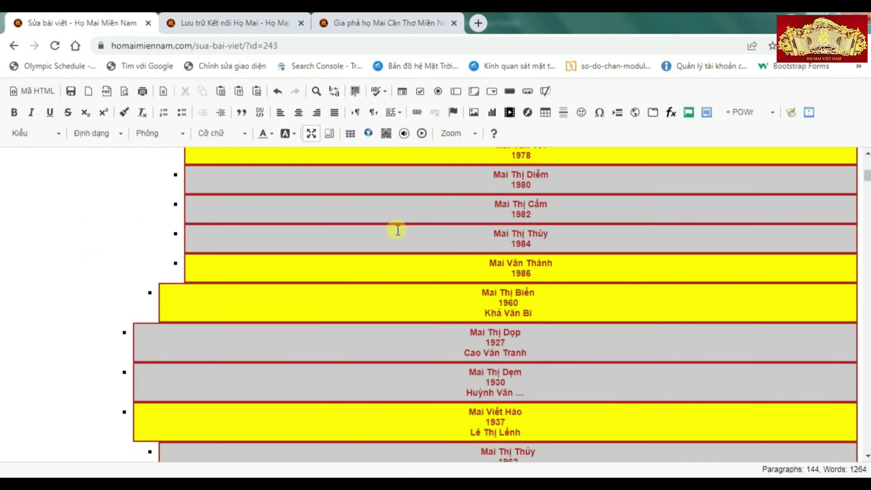
{"action": "scroll", "coordinate": [398, 229], "scroll_direction": "down", "scroll_amount": 20}
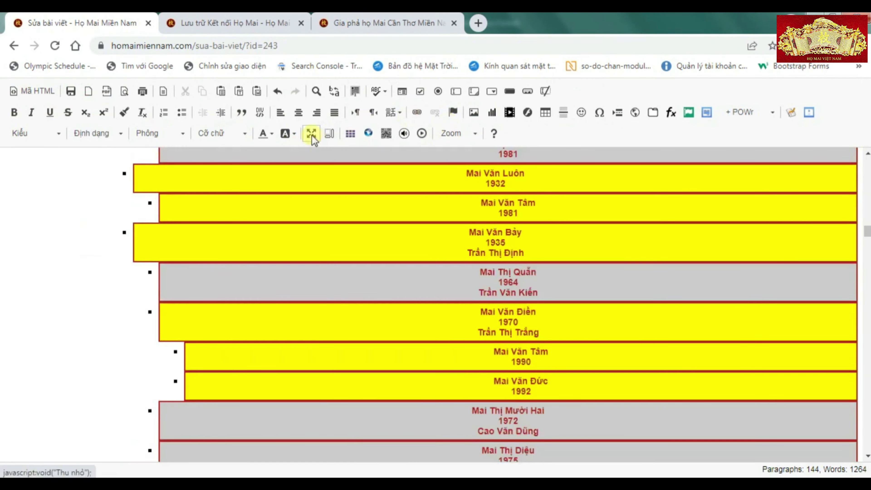
{"action": "left_click", "coordinate": [312, 134]}
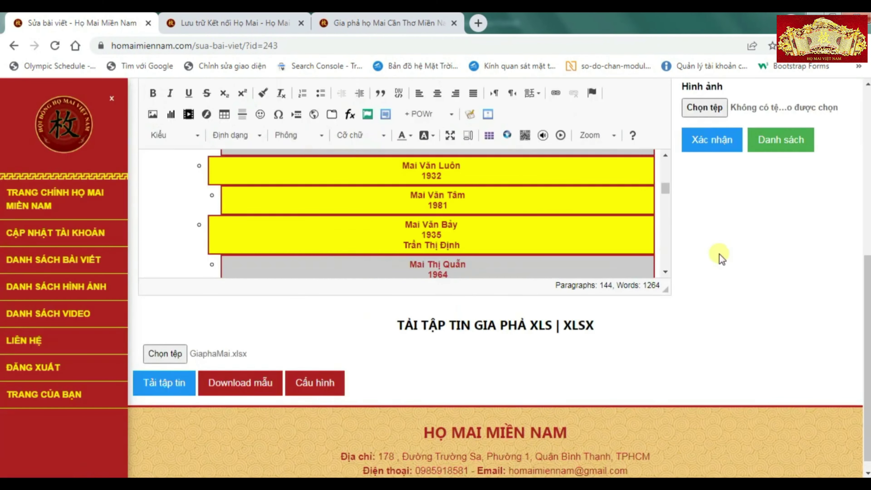
{"action": "scroll", "coordinate": [719, 254], "scroll_direction": "up", "scroll_amount": 7}
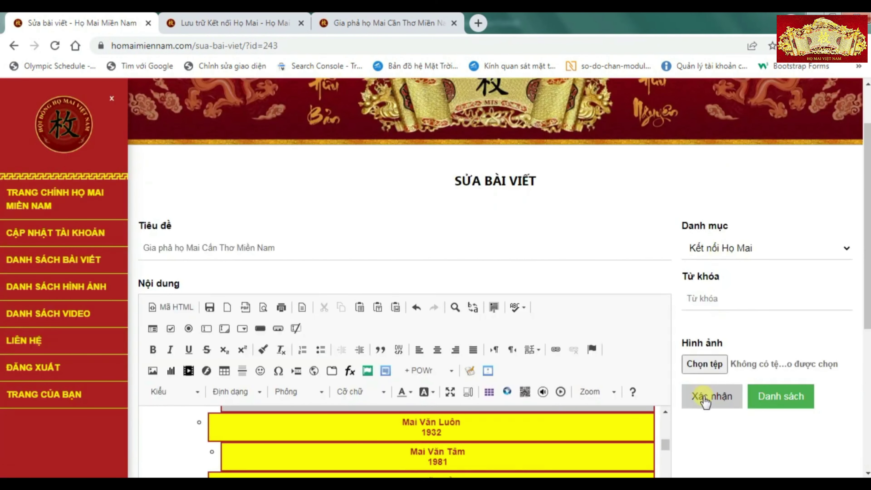
- Save the post and view the published tree diagram on the Gia phả page
{"action": "left_click", "coordinate": [704, 399]}
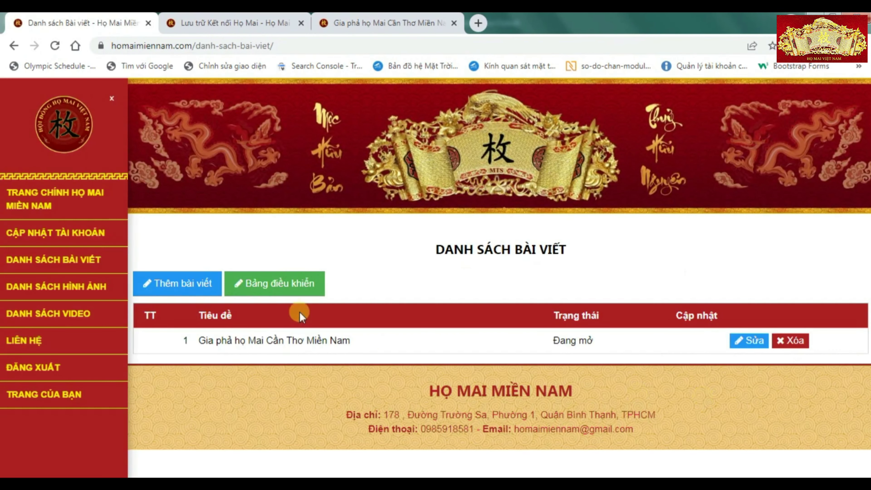
{"action": "left_click", "coordinate": [353, 17]}
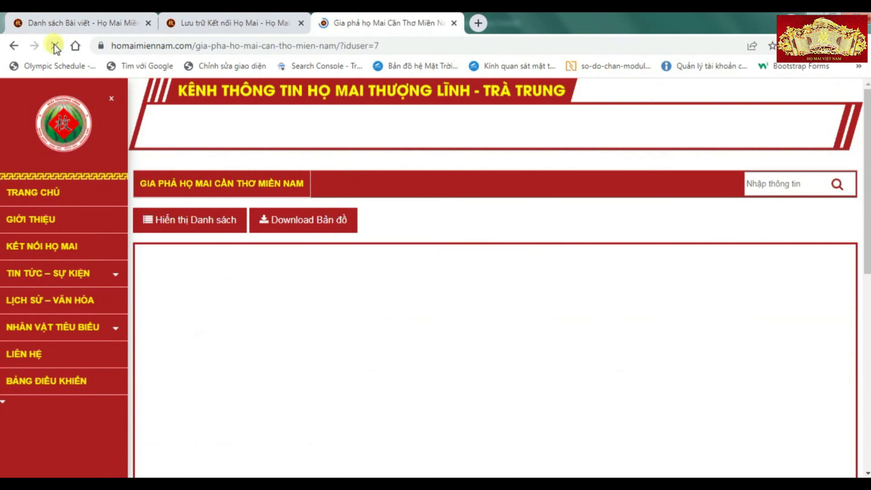
{"action": "scroll", "coordinate": [389, 231], "scroll_direction": "down", "scroll_amount": 5}
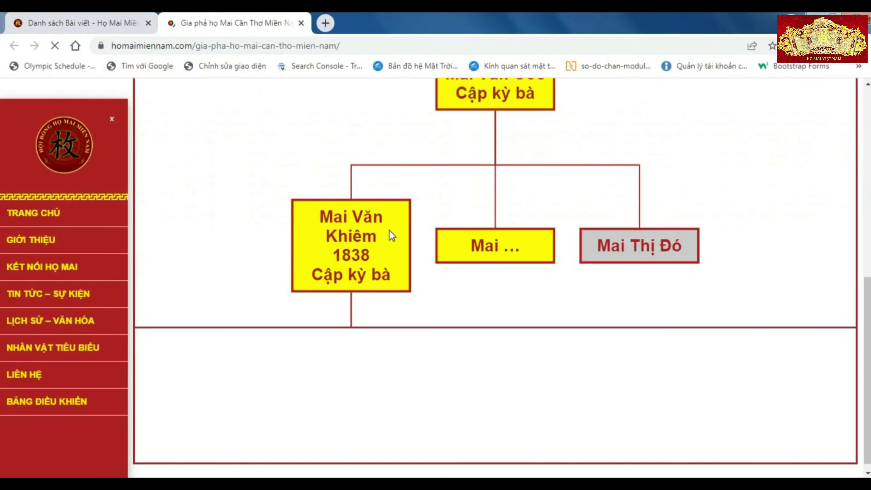
{"action": "left_click", "coordinate": [463, 238]}
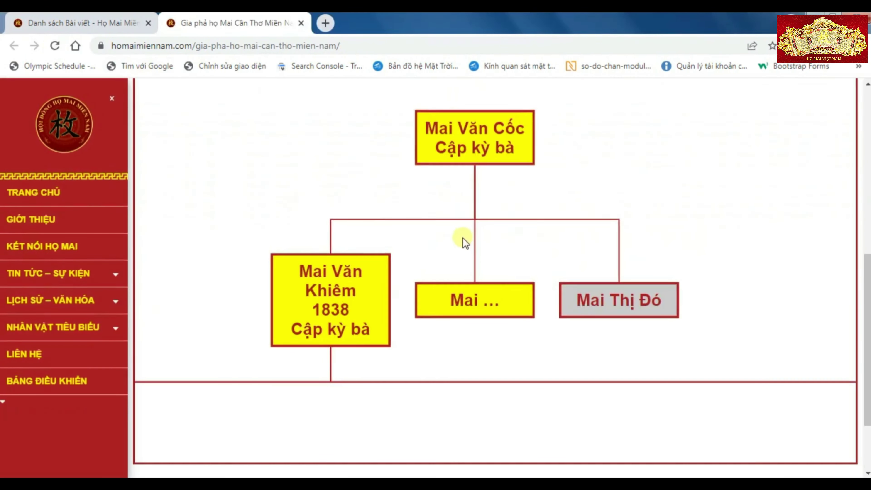
{"action": "scroll", "coordinate": [466, 230], "scroll_direction": "down", "scroll_amount": 5}
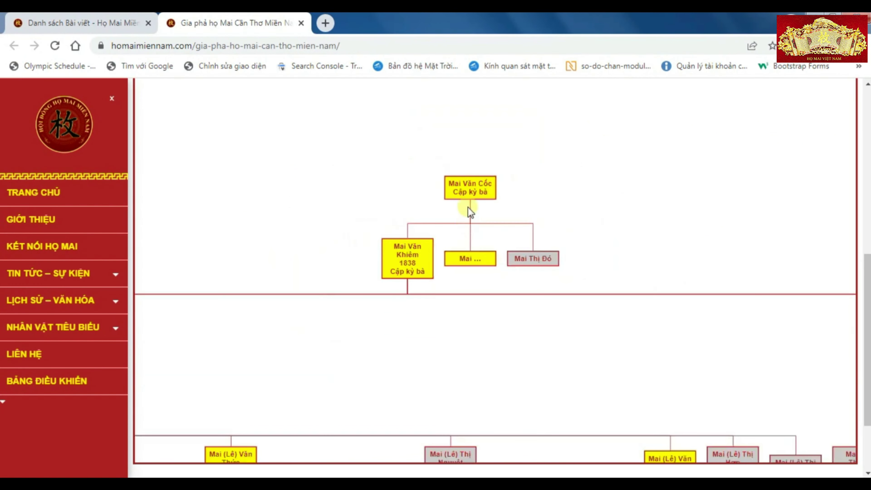
- Reopen the family-tree post from Danh sách bài viết and go to its Cấu hình settings
{"action": "left_click", "coordinate": [67, 17]}
{"action": "left_click", "coordinate": [744, 344]}
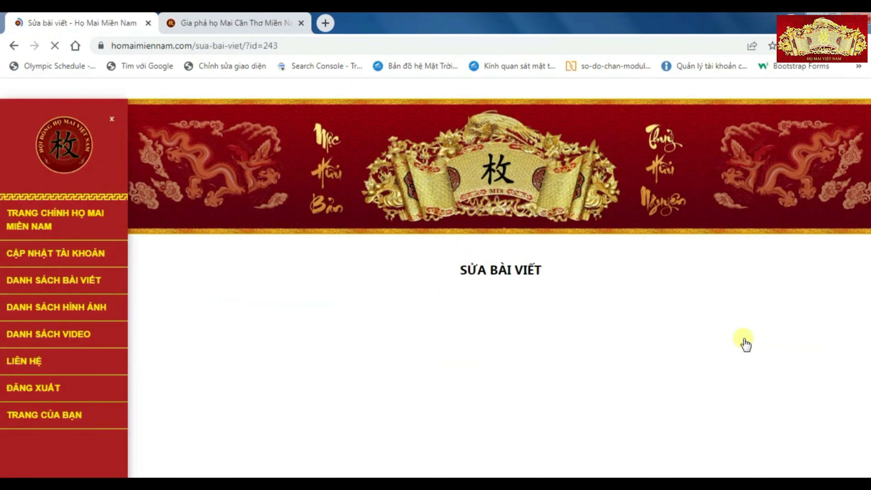
{"action": "scroll", "coordinate": [696, 341], "scroll_direction": "down", "scroll_amount": 5}
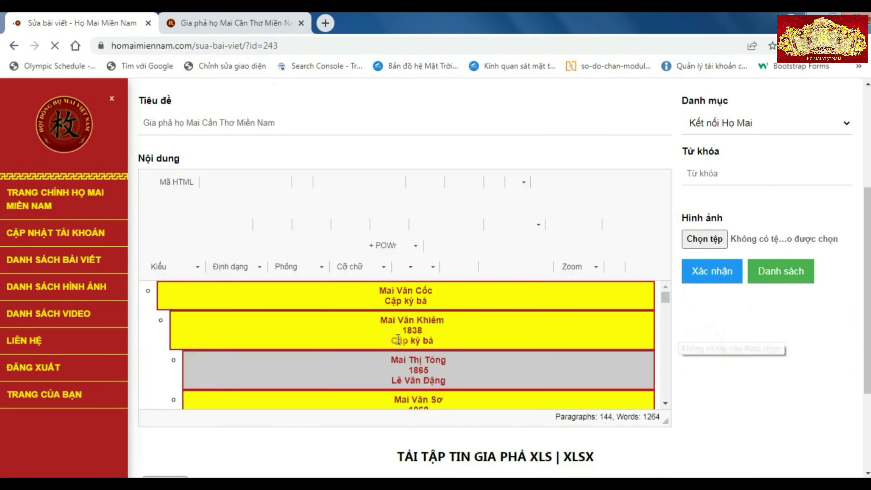
{"action": "scroll", "coordinate": [794, 335], "scroll_direction": "down", "scroll_amount": 4}
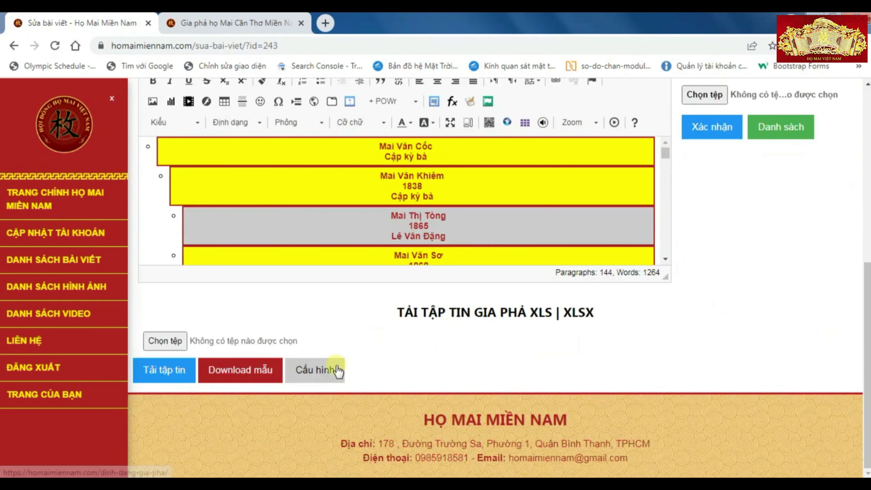
{"action": "left_click", "coordinate": [336, 369]}
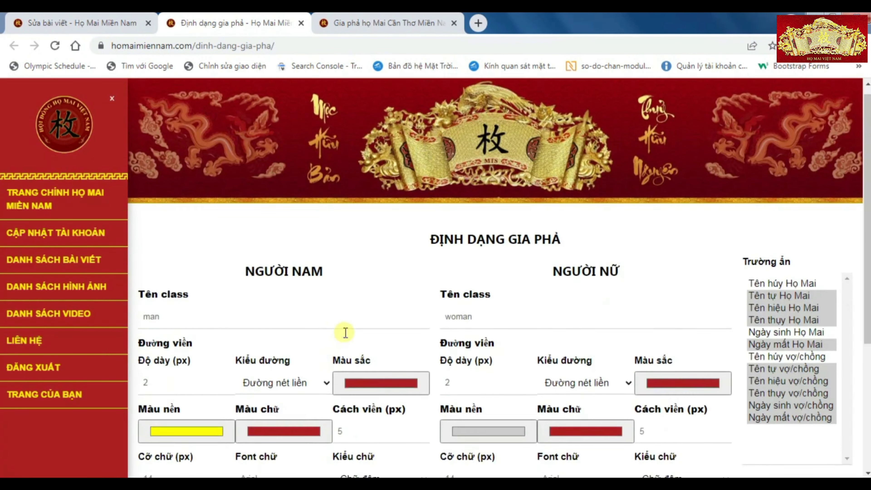
{"action": "scroll", "coordinate": [345, 333], "scroll_direction": "down", "scroll_amount": 3}
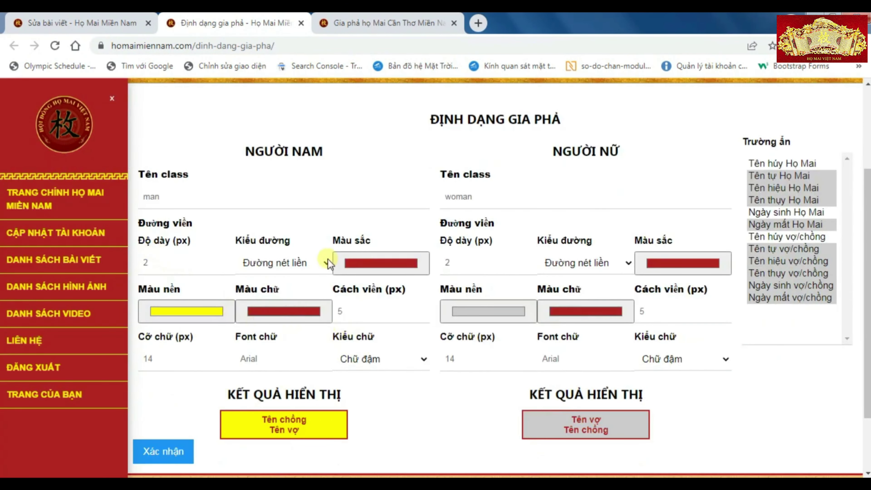
- Make the male box border and background red (255,0,0)
{"action": "left_click", "coordinate": [352, 264]}
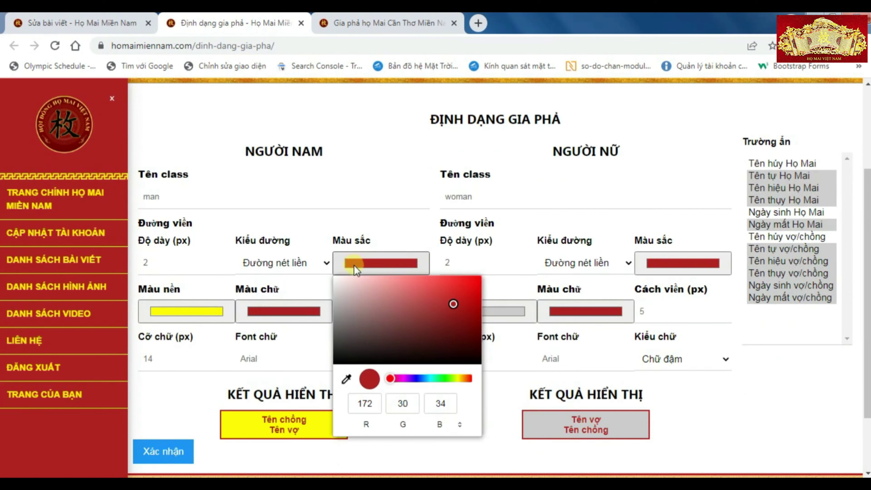
{"action": "left_click_drag", "start_coordinate": [422, 295], "coordinate": [482, 275]}
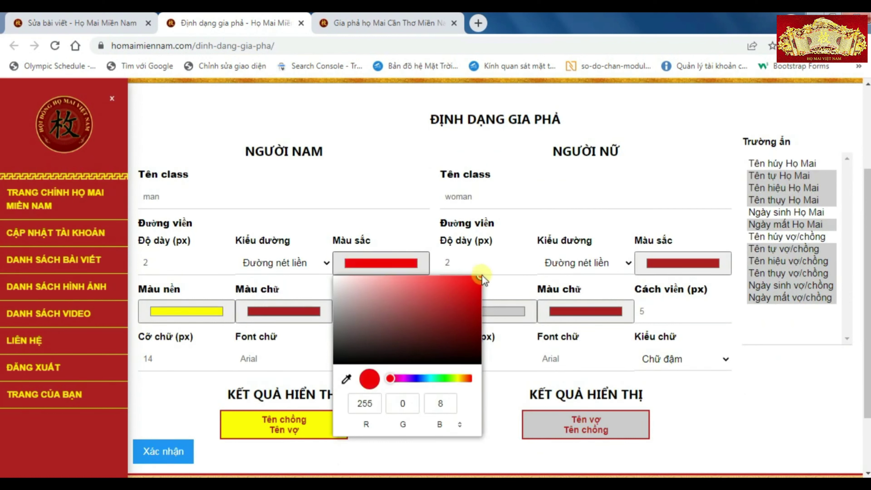
{"action": "left_click", "coordinate": [202, 311]}
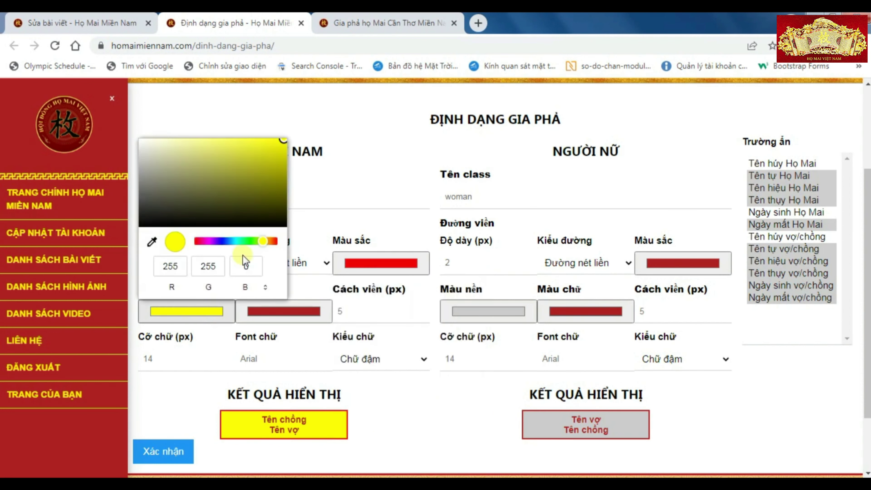
{"action": "left_click", "coordinate": [276, 241]}
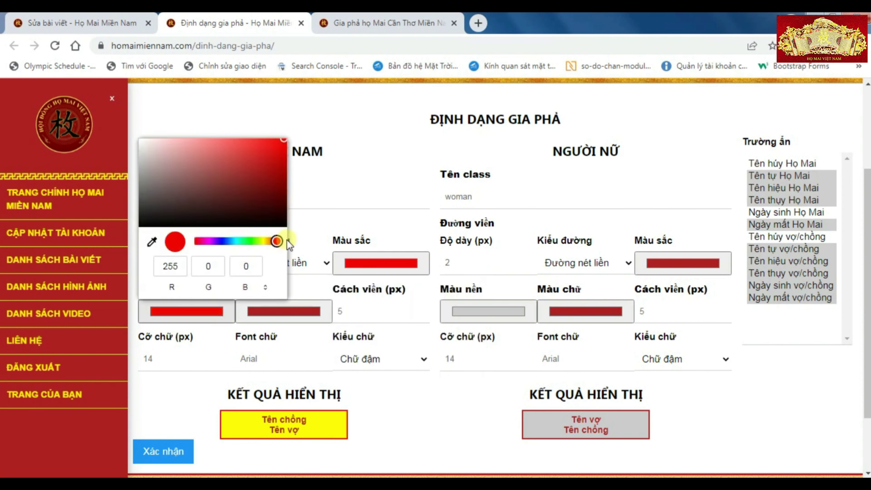
{"action": "left_click", "coordinate": [285, 141]}
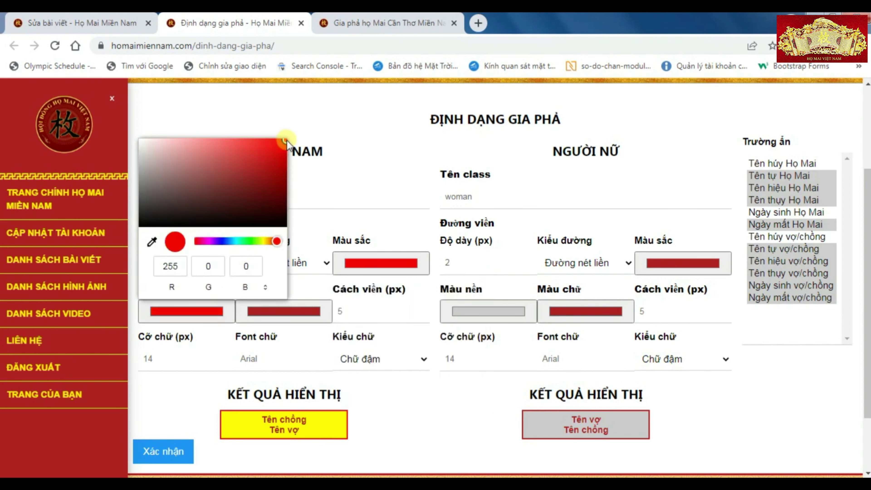
{"action": "left_click", "coordinate": [288, 336]}
- Set the male box text colour to white
{"action": "left_click", "coordinate": [284, 307]}
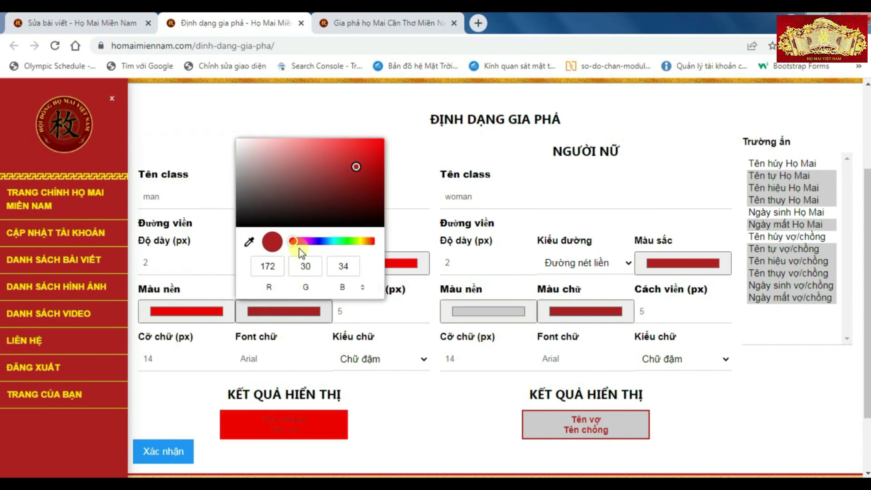
{"action": "left_click_drag", "start_coordinate": [289, 182], "coordinate": [230, 140]}
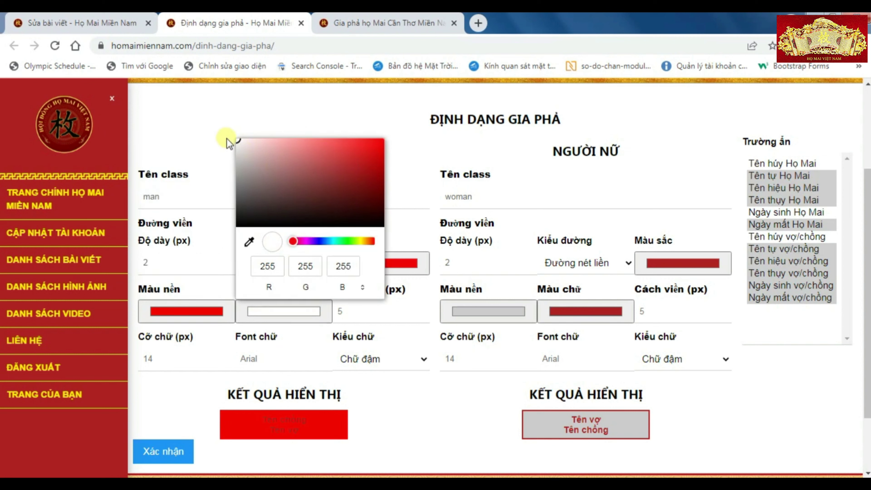
{"action": "left_click", "coordinate": [368, 322]}
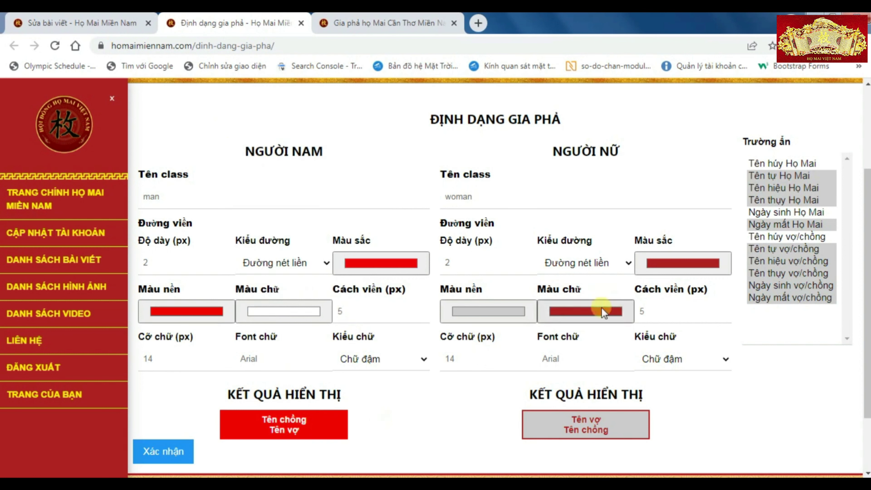
- Give the female boxes a strong blue background
{"action": "left_click", "coordinate": [519, 316]}
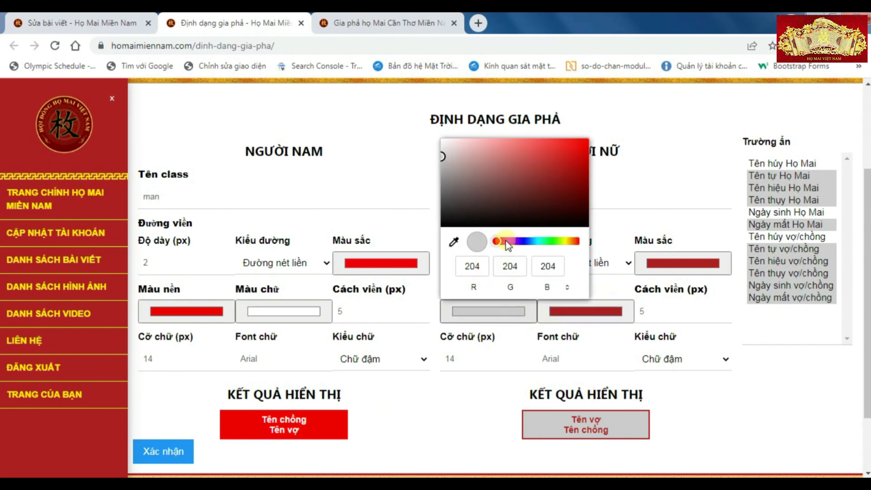
{"action": "left_click_drag", "start_coordinate": [501, 245], "coordinate": [525, 241]}
{"action": "left_click_drag", "start_coordinate": [537, 179], "coordinate": [601, 136]}
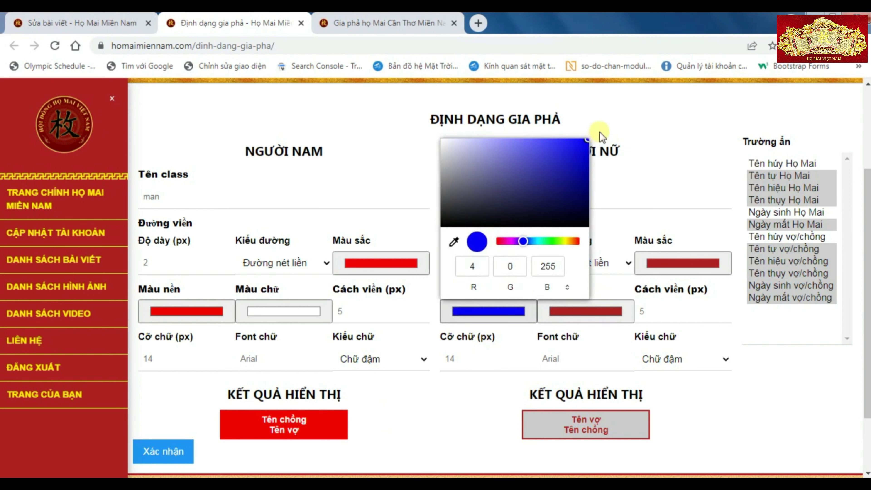
{"action": "left_click", "coordinate": [599, 332]}
- Set the female text colour to white and the female border colour to blue
{"action": "left_click", "coordinate": [592, 311]}
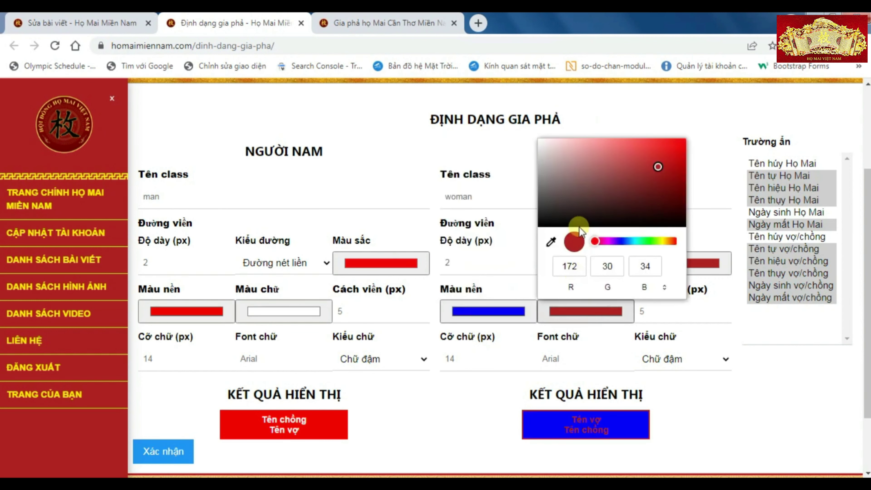
{"action": "left_click_drag", "start_coordinate": [573, 185], "coordinate": [538, 142]}
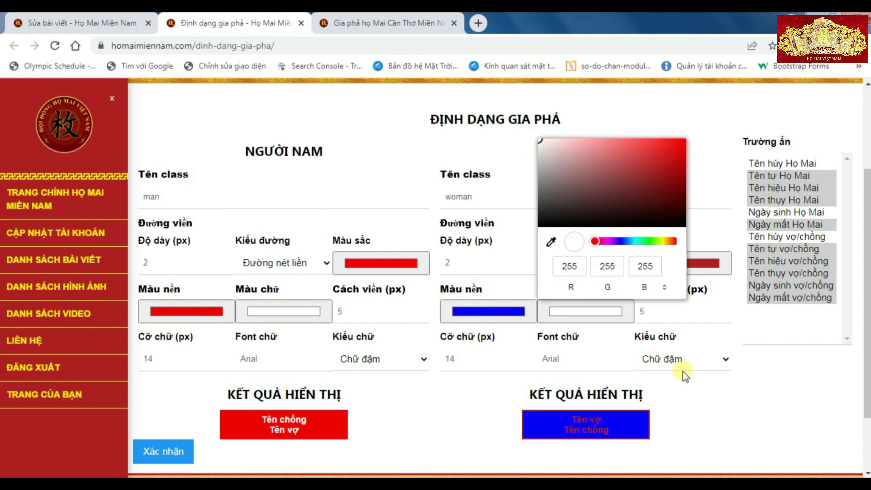
{"action": "left_click", "coordinate": [701, 426]}
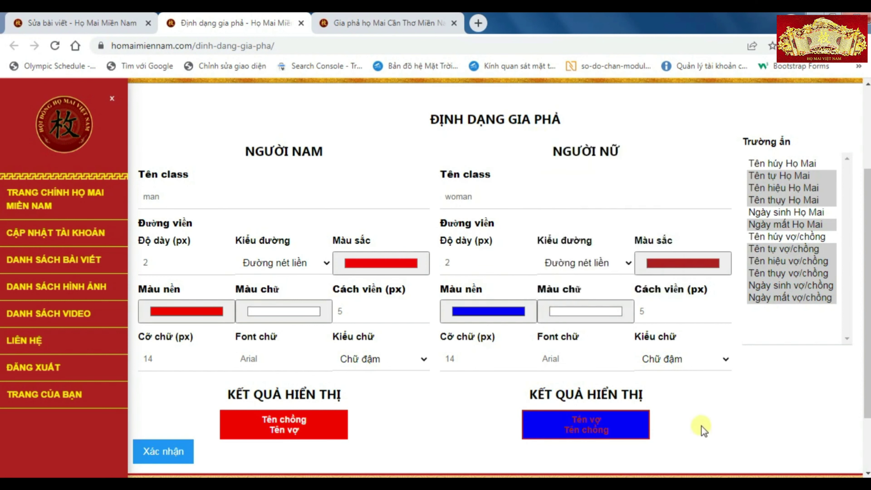
{"action": "left_click", "coordinate": [703, 264]}
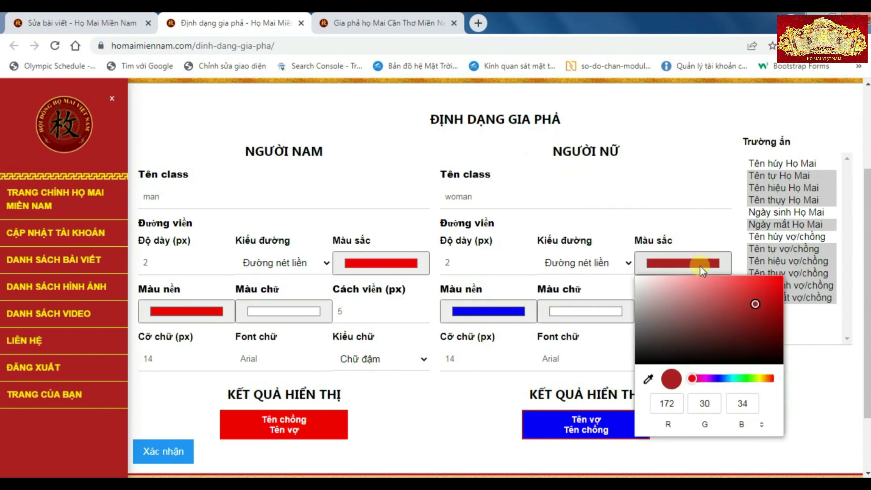
{"action": "left_click", "coordinate": [721, 378]}
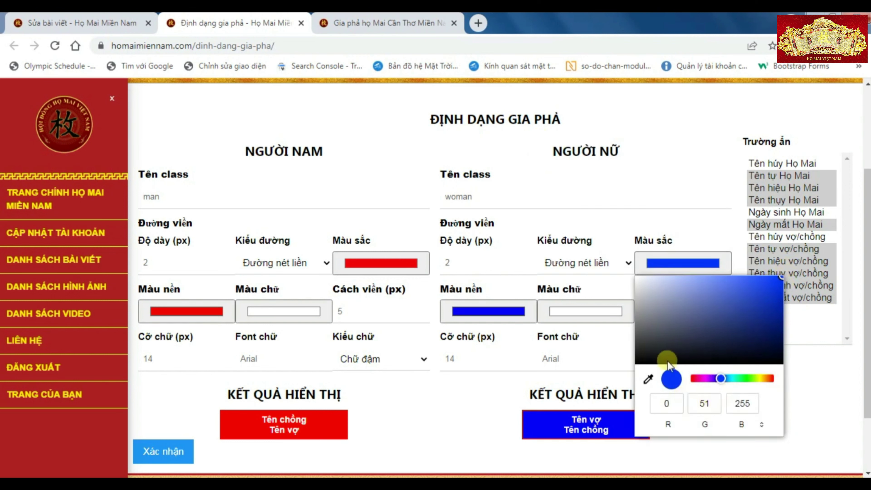
{"action": "left_click", "coordinate": [592, 358]}
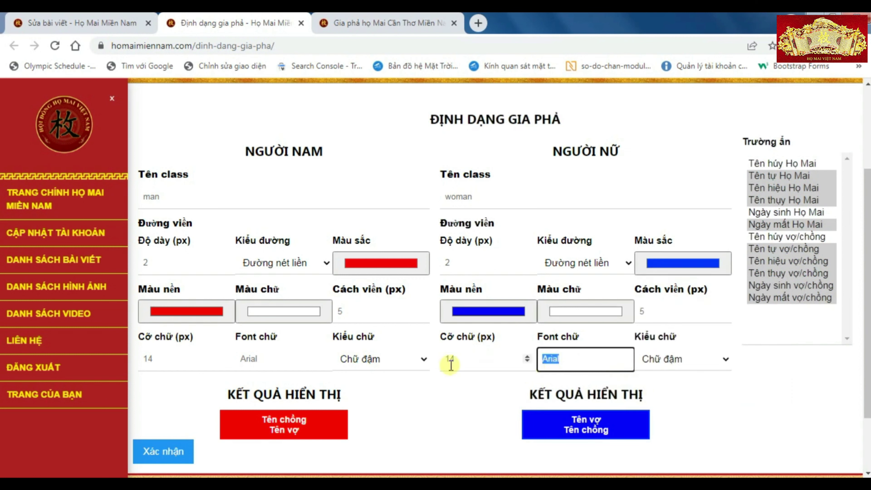
- Set both font sizes to 12, a 1 px female border, and a 3 px Đường nét đôi male border
{"action": "left_click", "coordinate": [476, 355]}
{"action": "left_click_drag", "start_coordinate": [474, 354], "coordinate": [433, 358]}
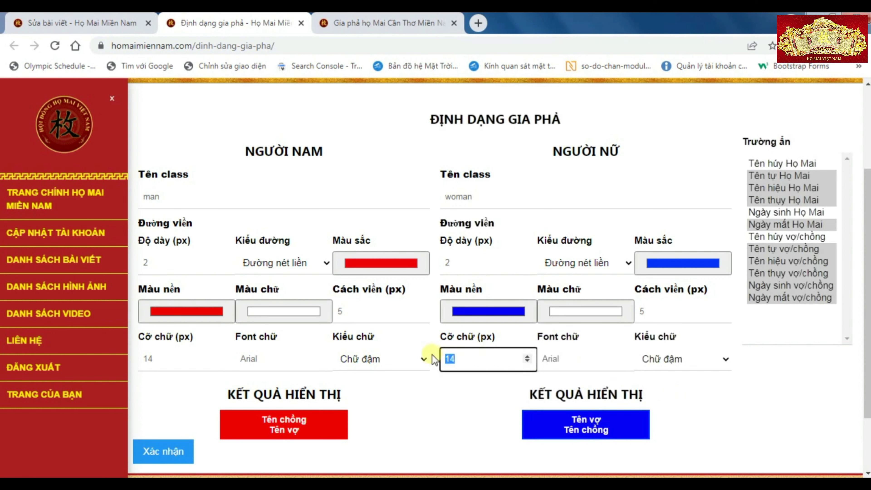
{"action": "left_click", "coordinate": [176, 359]}
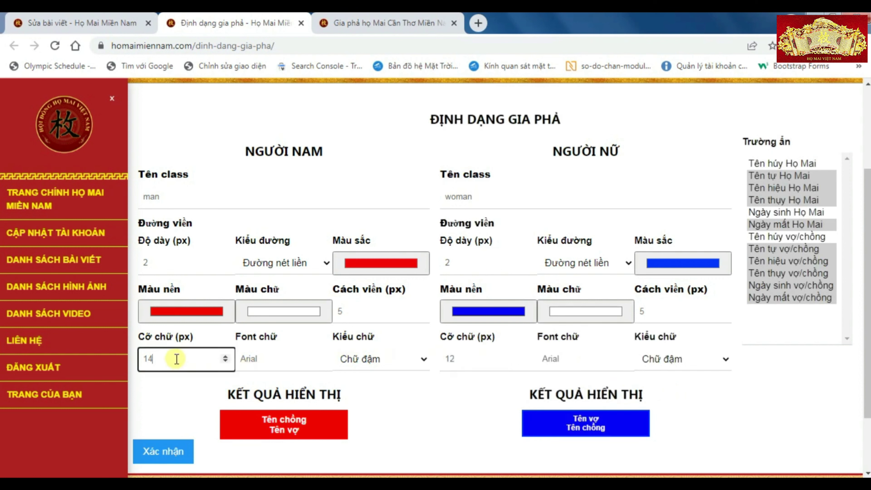
{"action": "left_click_drag", "start_coordinate": [176, 358], "coordinate": [141, 359]}
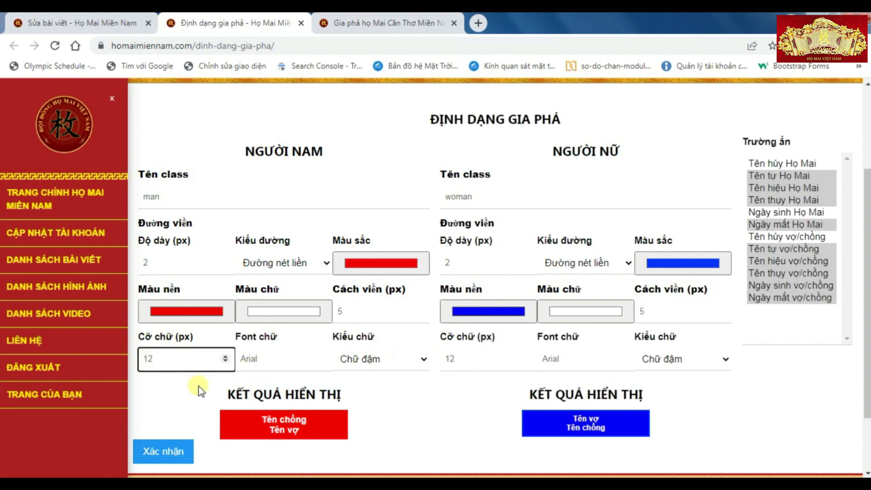
{"action": "left_click", "coordinate": [155, 265]}
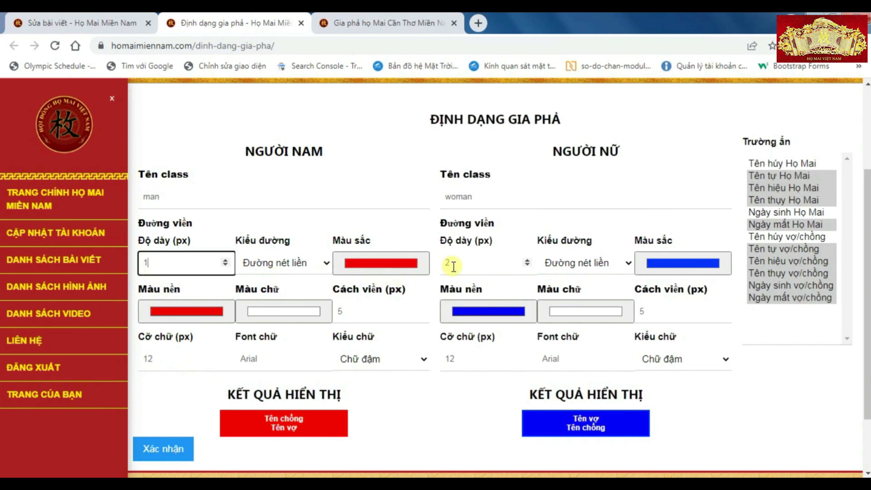
{"action": "left_click_drag", "start_coordinate": [451, 262], "coordinate": [437, 266]}
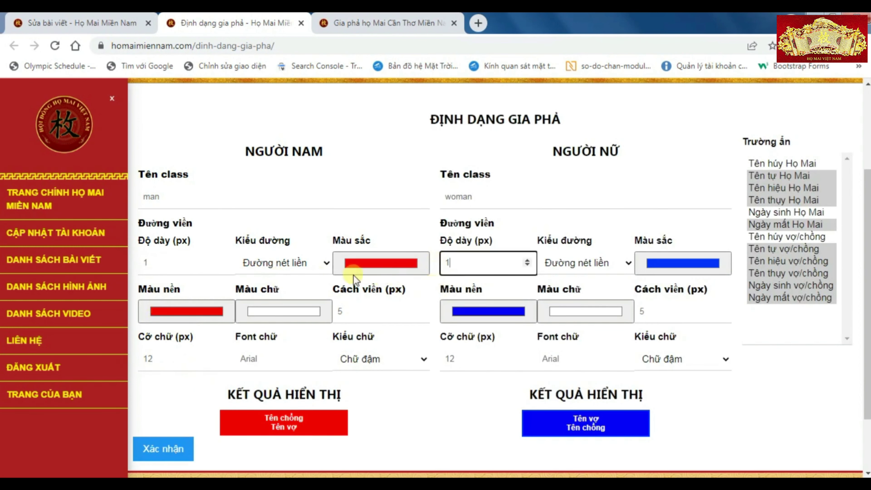
{"action": "left_click", "coordinate": [316, 268]}
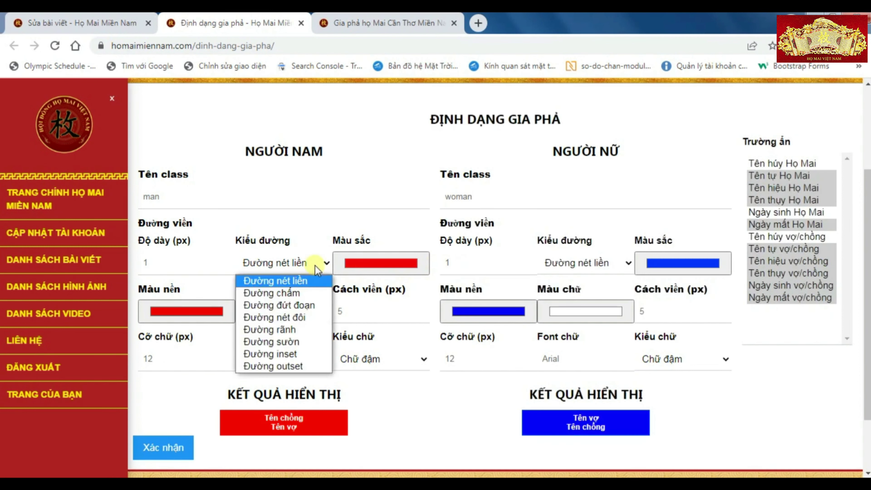
{"action": "left_click", "coordinate": [302, 317]}
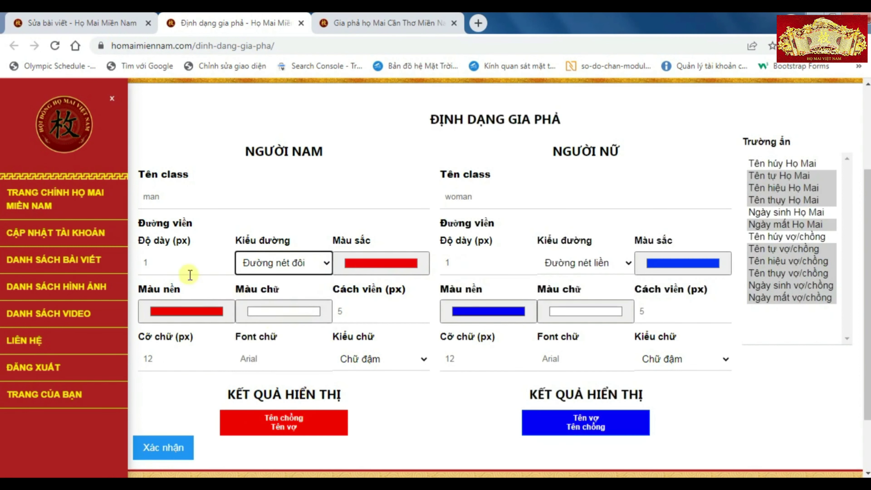
{"action": "left_click_drag", "start_coordinate": [168, 263], "coordinate": [129, 269]}
{"action": "type", "text": "3"}
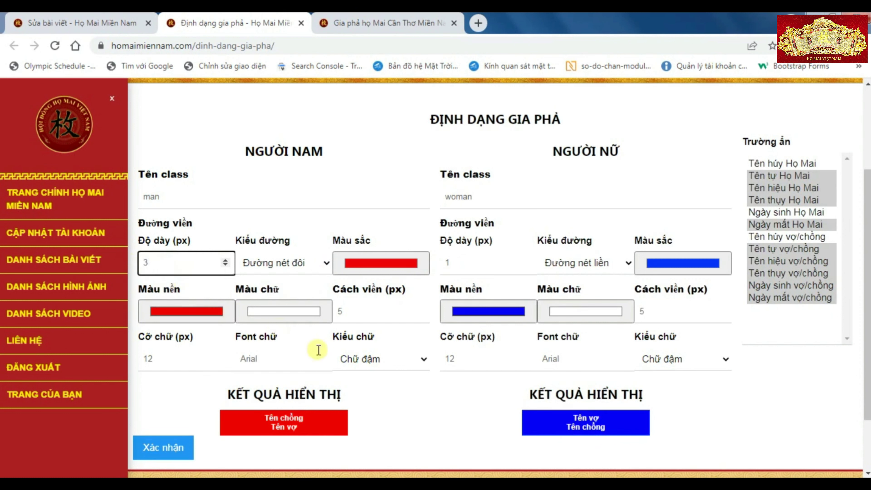
{"action": "left_click", "coordinate": [386, 383]}
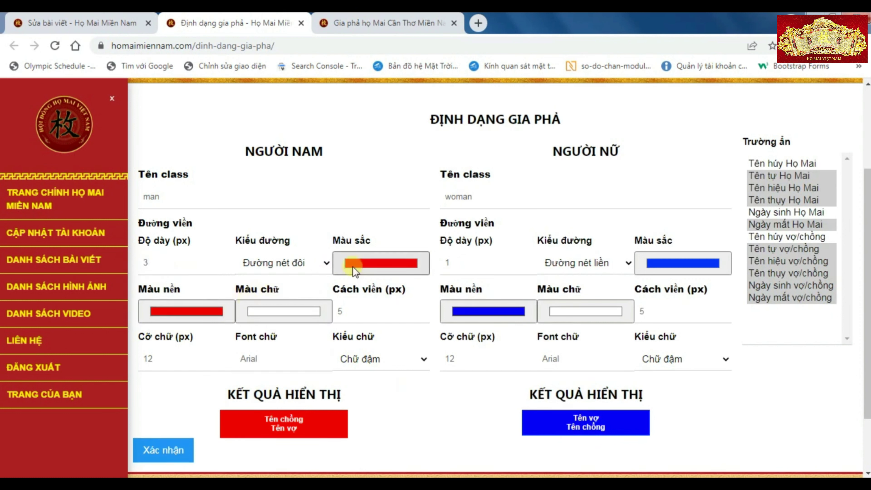
- Change the male background to dark red (148,0,0) and submit the formatting settings
{"action": "left_click", "coordinate": [209, 312]}
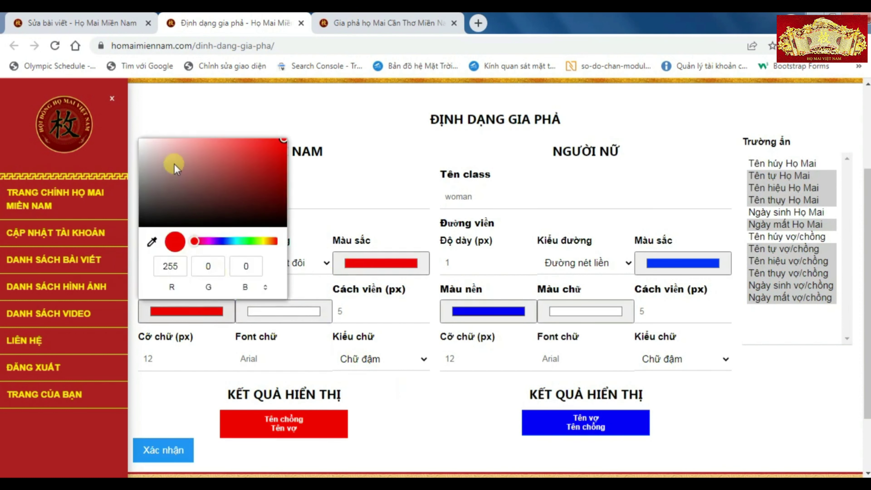
{"action": "mouse_move", "coordinate": [175, 166]}
{"action": "left_mouse_down"}
{"action": "mouse_move", "coordinate": [178, 156]}
{"action": "mouse_move", "coordinate": [194, 175]}
{"action": "mouse_move", "coordinate": [227, 161]}
{"action": "left_mouse_up"}
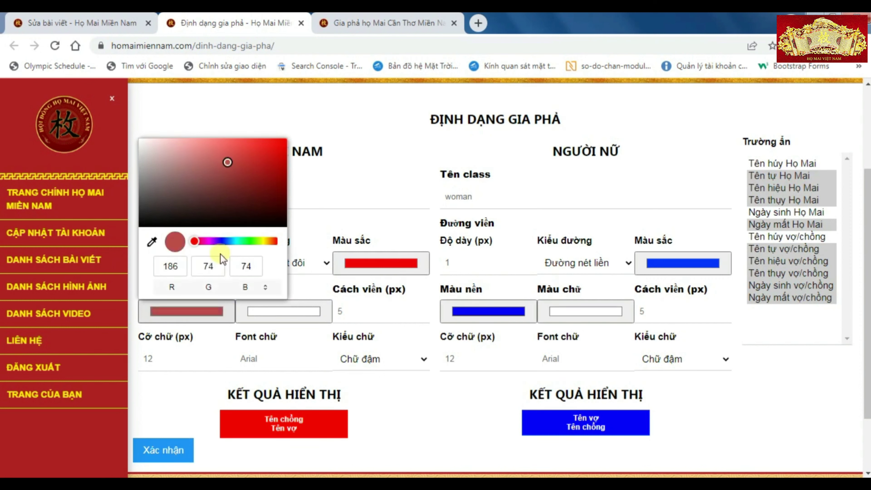
{"action": "left_click", "coordinate": [216, 374]}
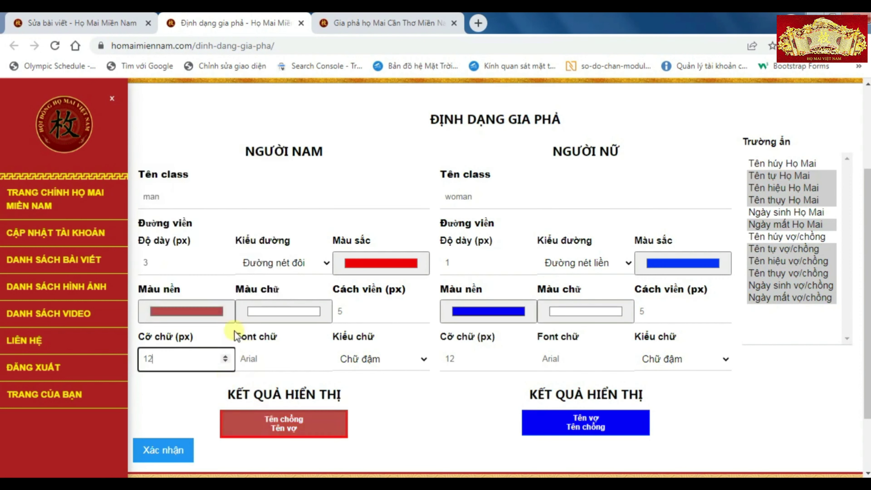
{"action": "left_click", "coordinate": [226, 314]}
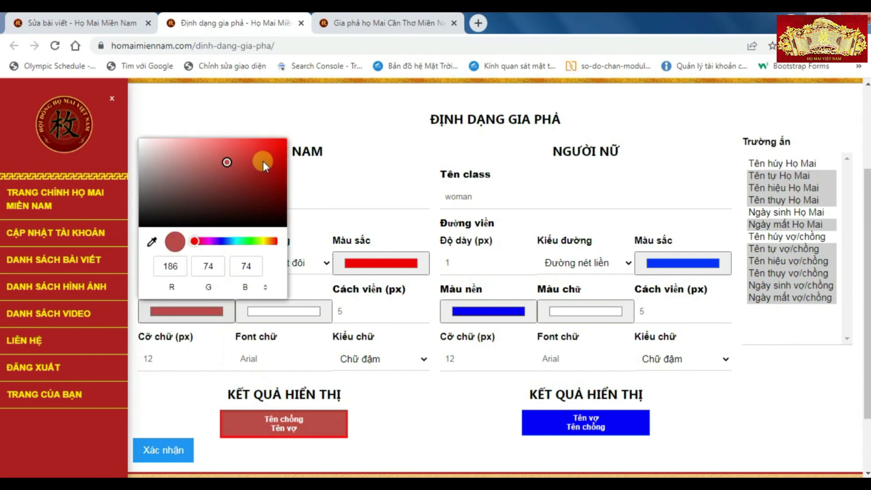
{"action": "left_click_drag", "start_coordinate": [264, 167], "coordinate": [294, 182]}
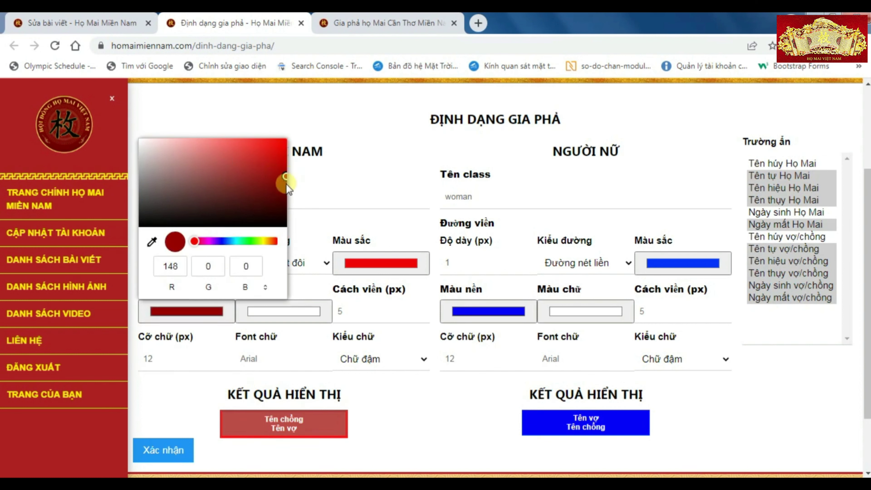
{"action": "left_click", "coordinate": [416, 433]}
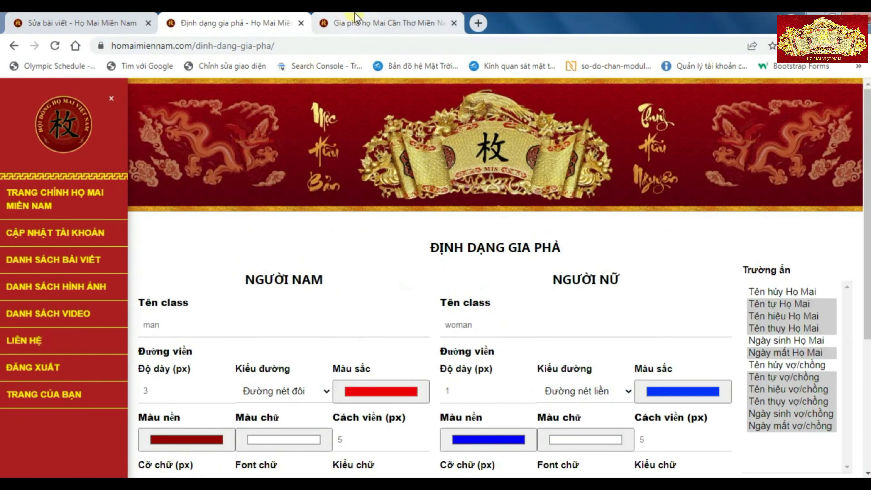
- On the published family tree page, zoom in until the names are readable
{"action": "left_click", "coordinate": [347, 21]}
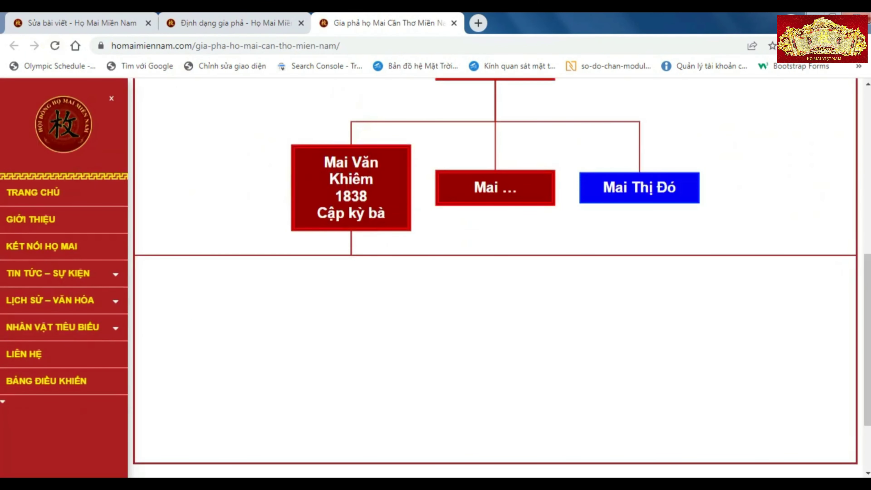
{"action": "left_click_drag", "start_coordinate": [864, 292], "coordinate": [862, 230]}
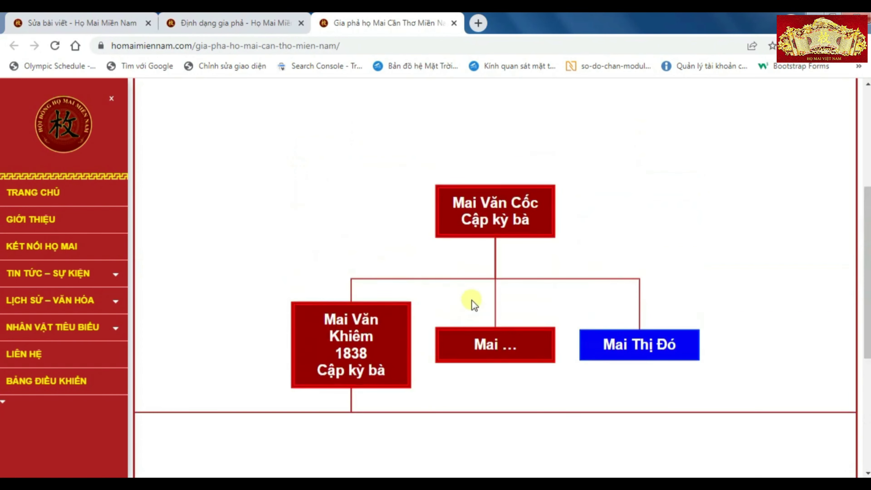
{"action": "scroll", "coordinate": [471, 300], "scroll_direction": "down", "scroll_amount": 4}
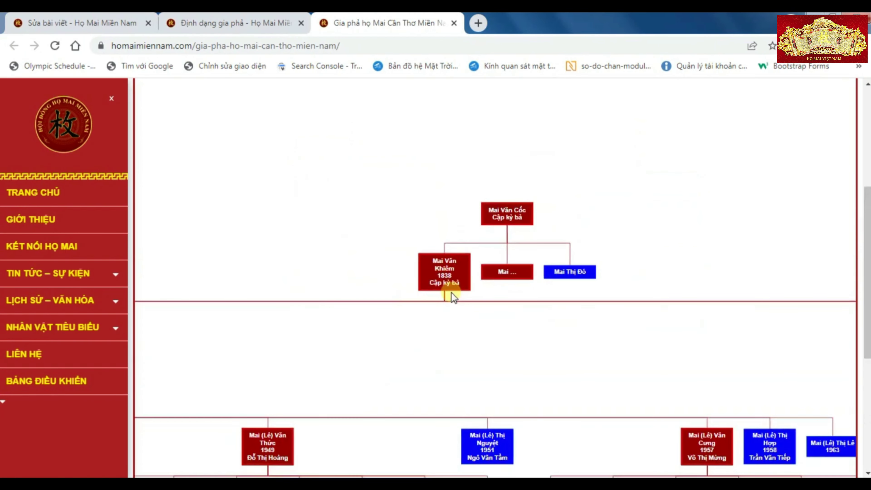
{"action": "scroll", "coordinate": [451, 293], "scroll_direction": "down", "scroll_amount": 6}
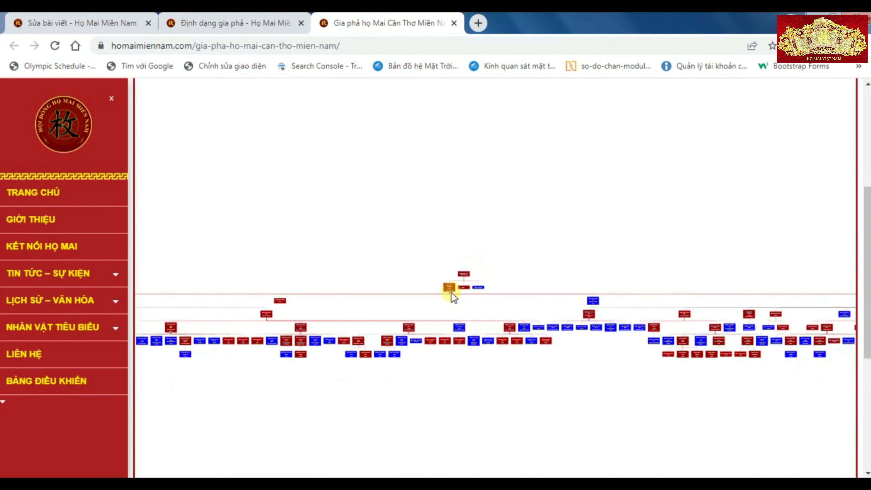
{"action": "scroll", "coordinate": [451, 293], "scroll_direction": "down", "scroll_amount": 4}
{"action": "left_click_drag", "start_coordinate": [284, 237], "coordinate": [468, 258]}
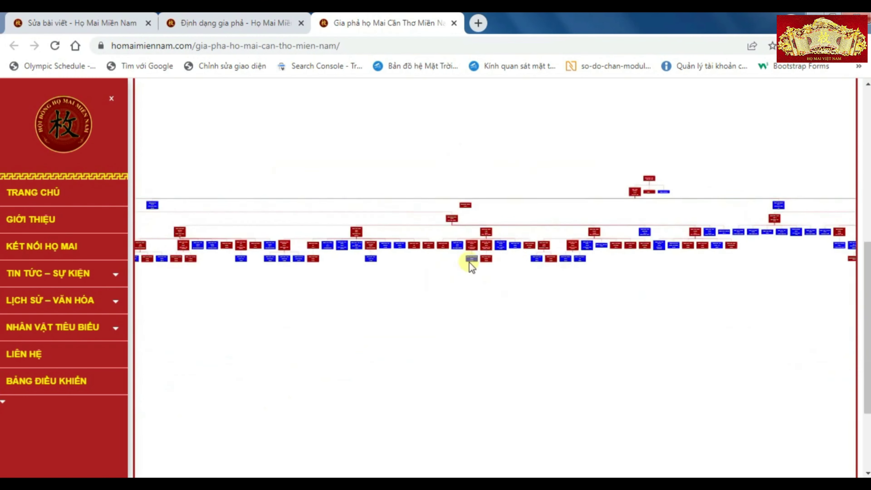
{"action": "left_click_drag", "start_coordinate": [321, 262], "coordinate": [595, 283]}
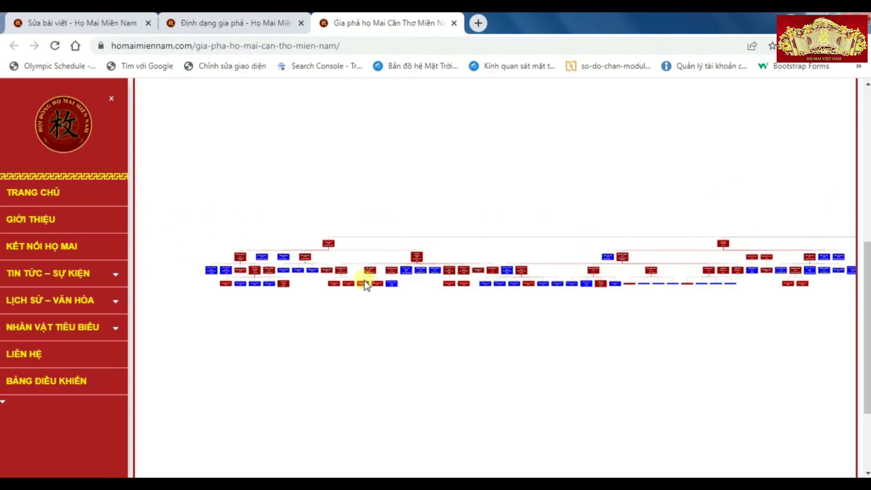
{"action": "scroll", "coordinate": [326, 270], "scroll_direction": "up", "scroll_amount": 5}
{"action": "scroll", "coordinate": [326, 270], "scroll_direction": "up", "scroll_amount": 3}
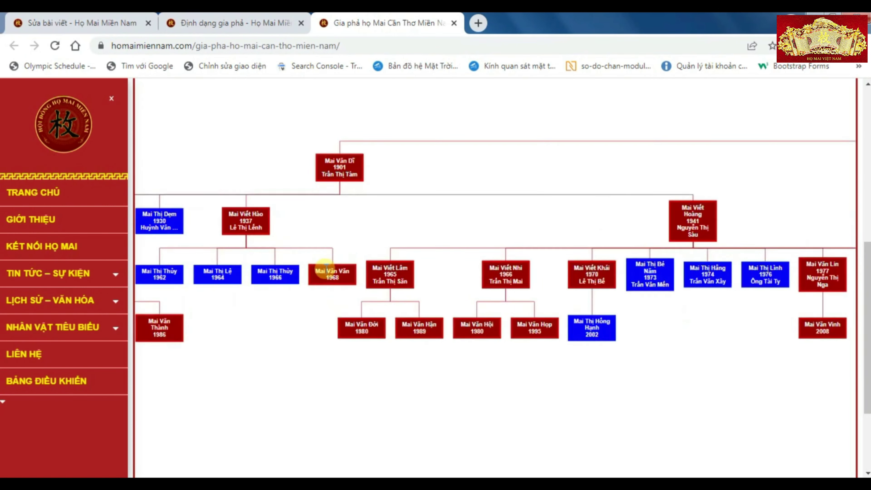
{"action": "left_click_drag", "start_coordinate": [284, 291], "coordinate": [409, 296]}
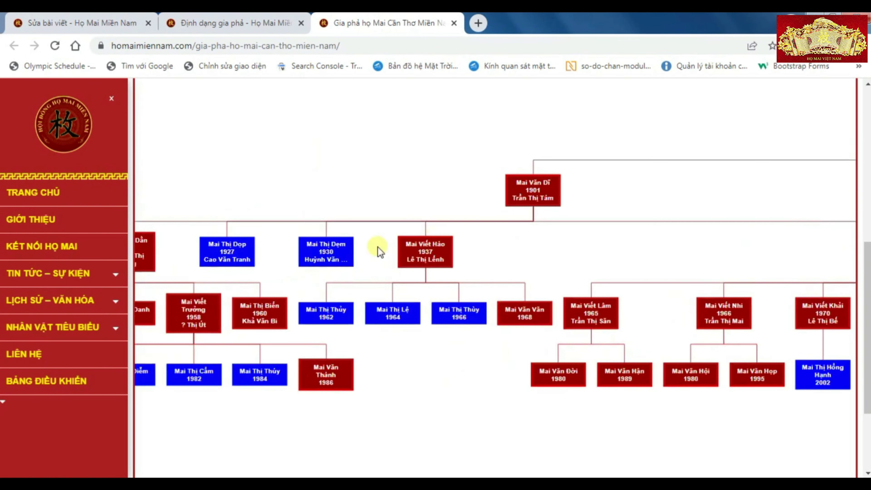
{"action": "left_click_drag", "start_coordinate": [377, 247], "coordinate": [315, 311]}
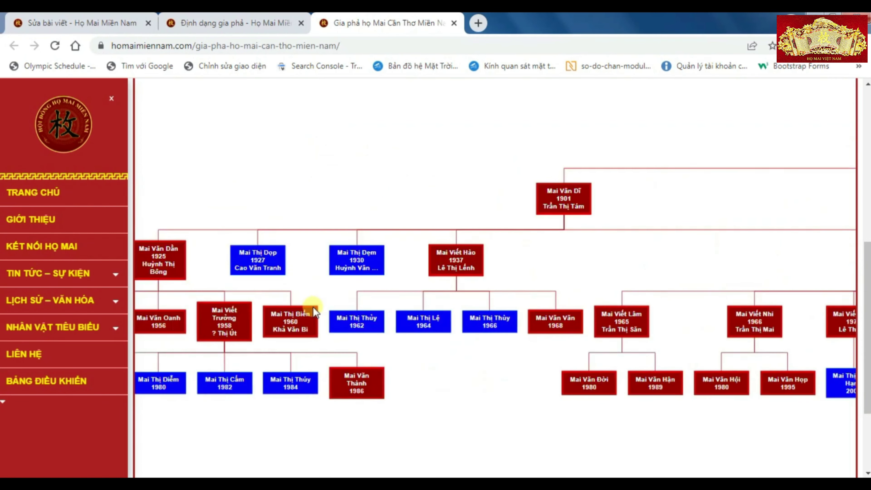
{"action": "mouse_move", "coordinate": [667, 321]}
{"action": "left_mouse_down"}
{"action": "mouse_move", "coordinate": [291, 314]}
{"action": "mouse_move", "coordinate": [555, 317]}
{"action": "mouse_move", "coordinate": [322, 305]}
{"action": "mouse_move", "coordinate": [424, 317]}
{"action": "mouse_move", "coordinate": [381, 319]}
{"action": "left_mouse_up"}
{"action": "left_click_drag", "start_coordinate": [719, 317], "coordinate": [411, 302]}
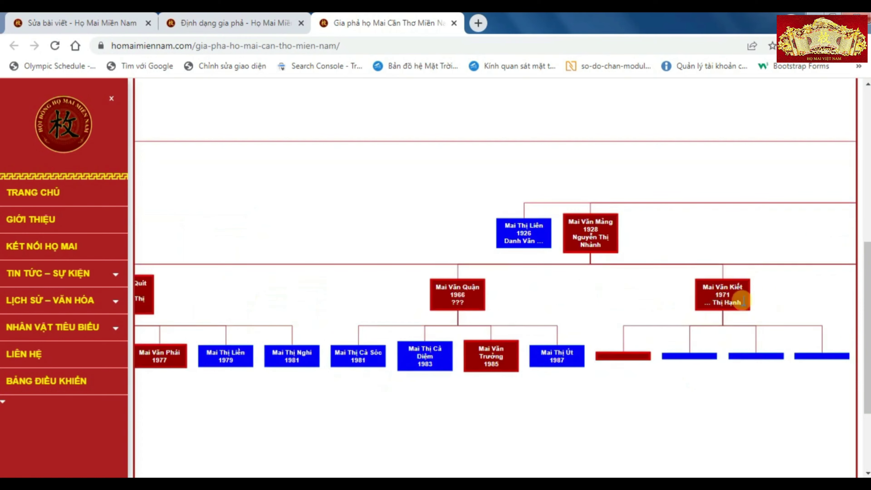
{"action": "left_click_drag", "start_coordinate": [741, 302], "coordinate": [432, 291]}
{"action": "left_click_drag", "start_coordinate": [685, 292], "coordinate": [547, 304]}
{"action": "left_click_drag", "start_coordinate": [836, 299], "coordinate": [669, 286]}
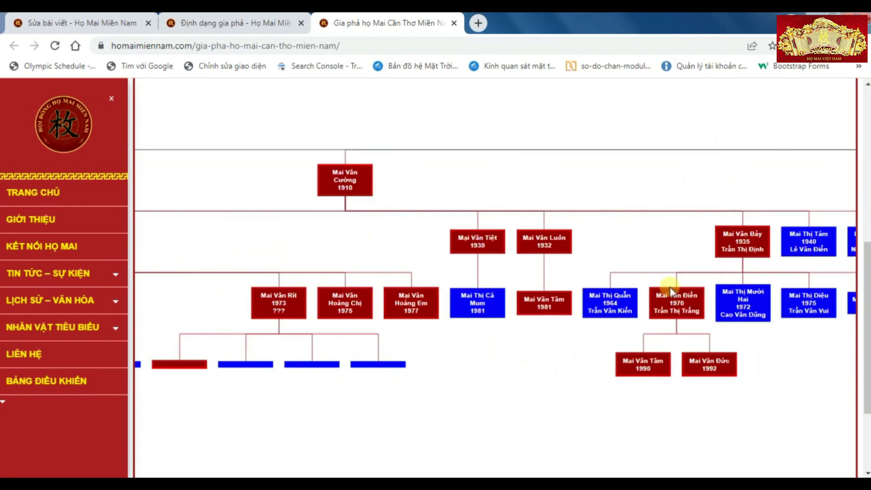
{"action": "left_click_drag", "start_coordinate": [787, 286], "coordinate": [416, 282]}
{"action": "left_click_drag", "start_coordinate": [632, 290], "coordinate": [555, 290]}
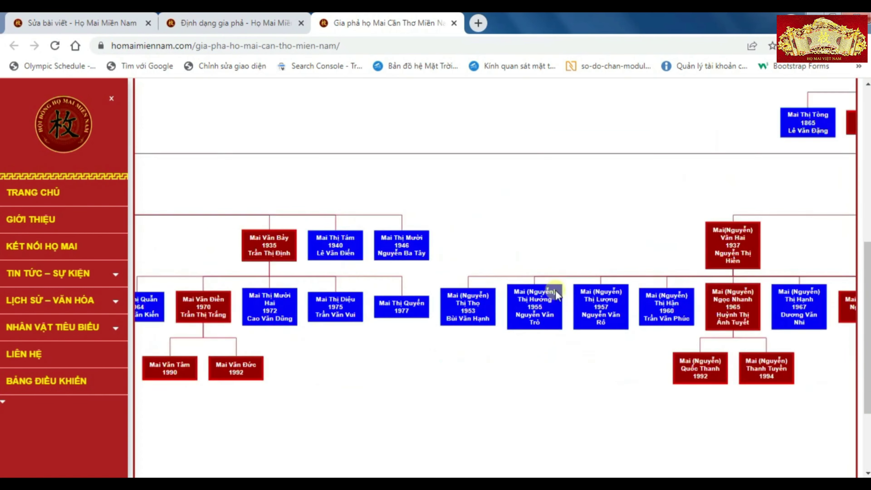
{"action": "left_click_drag", "start_coordinate": [695, 292], "coordinate": [457, 303]}
{"action": "left_click_drag", "start_coordinate": [699, 299], "coordinate": [489, 303]}
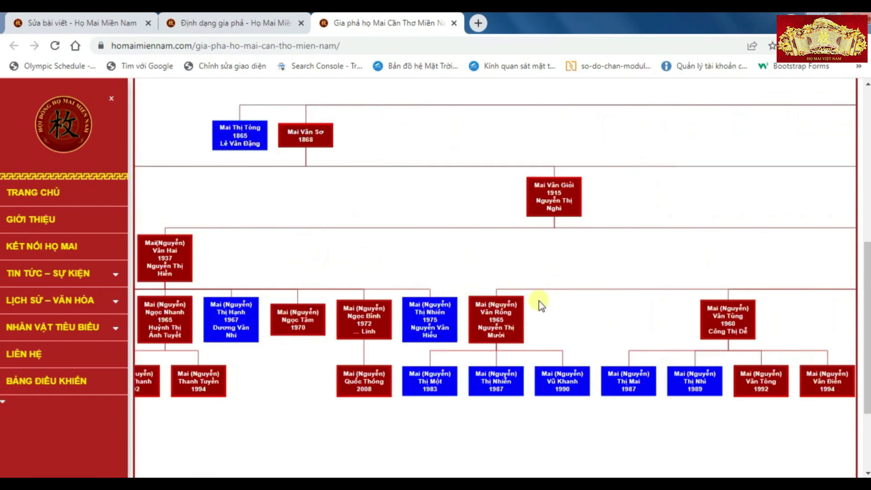
{"action": "left_click_drag", "start_coordinate": [754, 304], "coordinate": [350, 305]}
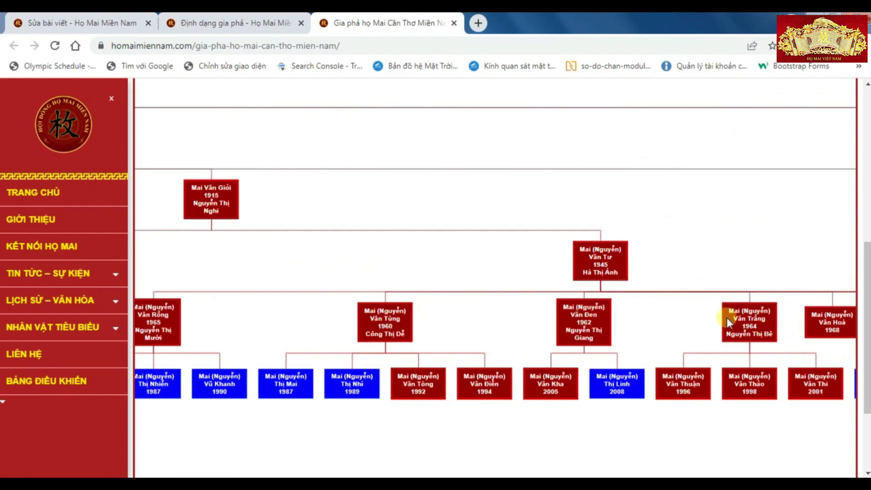
{"action": "left_click_drag", "start_coordinate": [729, 308], "coordinate": [449, 318]}
{"action": "left_click_drag", "start_coordinate": [750, 313], "coordinate": [497, 325]}
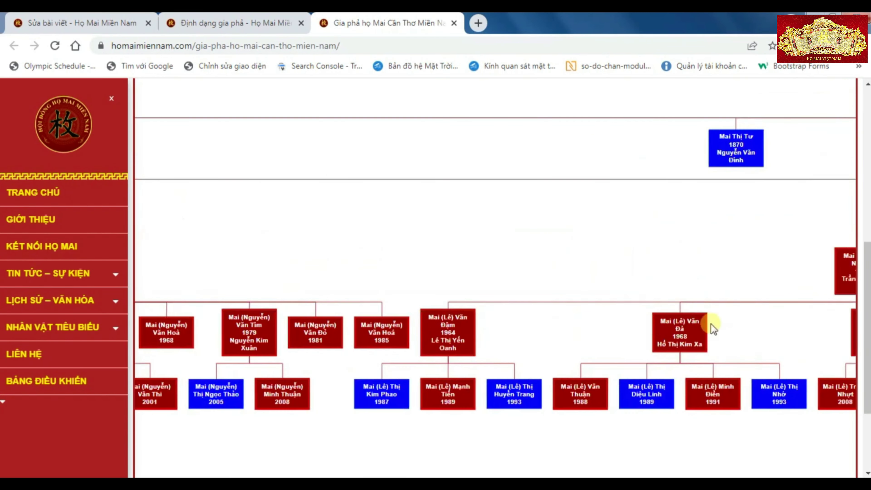
{"action": "left_click_drag", "start_coordinate": [750, 324], "coordinate": [452, 303]}
{"action": "left_click_drag", "start_coordinate": [756, 307], "coordinate": [480, 323]}
{"action": "left_click_drag", "start_coordinate": [804, 323], "coordinate": [440, 325]}
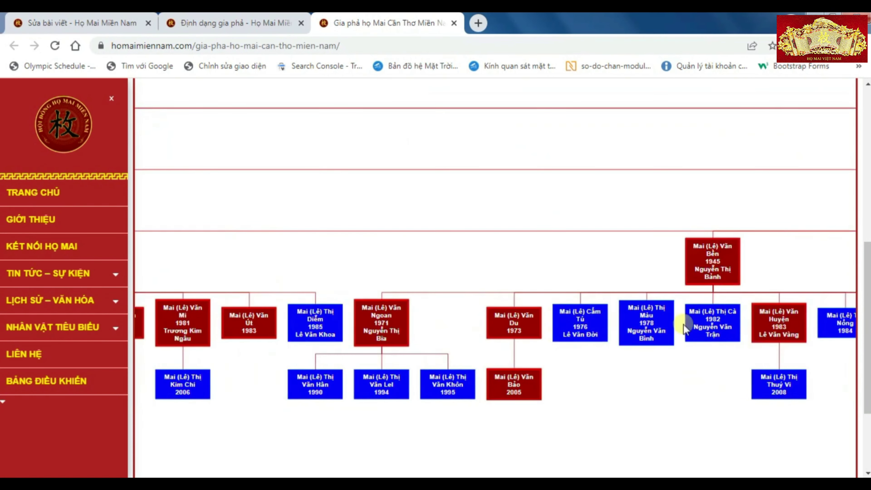
{"action": "left_click_drag", "start_coordinate": [760, 326], "coordinate": [339, 326]}
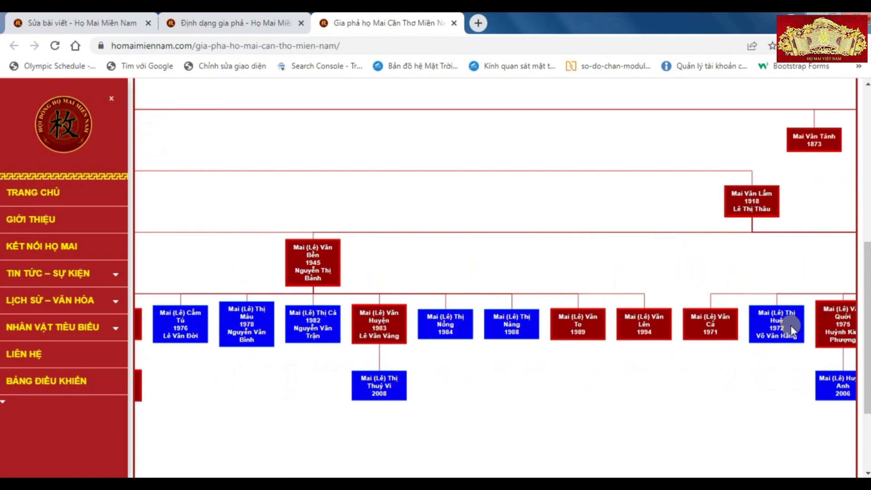
{"action": "left_click_drag", "start_coordinate": [791, 325], "coordinate": [629, 339]}
{"action": "left_click_drag", "start_coordinate": [776, 334], "coordinate": [439, 336]}
{"action": "left_click_drag", "start_coordinate": [804, 338], "coordinate": [459, 343]}
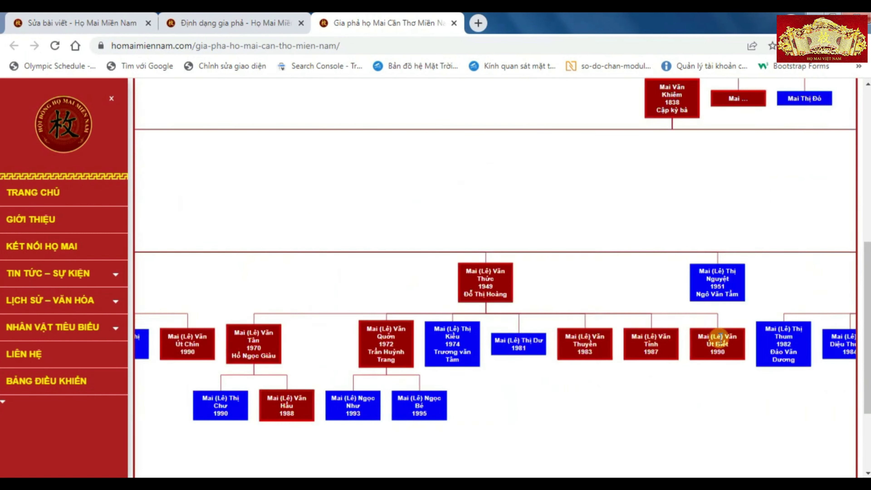
{"action": "left_click_drag", "start_coordinate": [795, 339], "coordinate": [489, 340]}
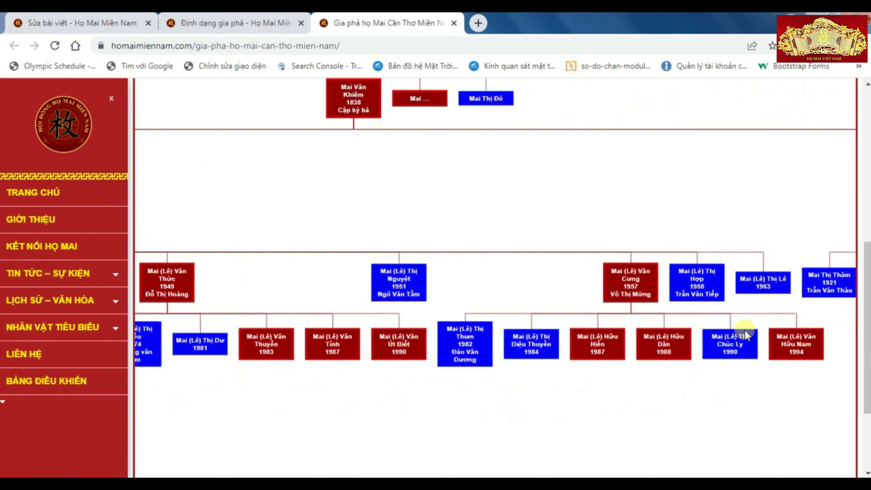
{"action": "left_click_drag", "start_coordinate": [744, 331], "coordinate": [431, 334]}
{"action": "left_click_drag", "start_coordinate": [779, 331], "coordinate": [530, 332]}
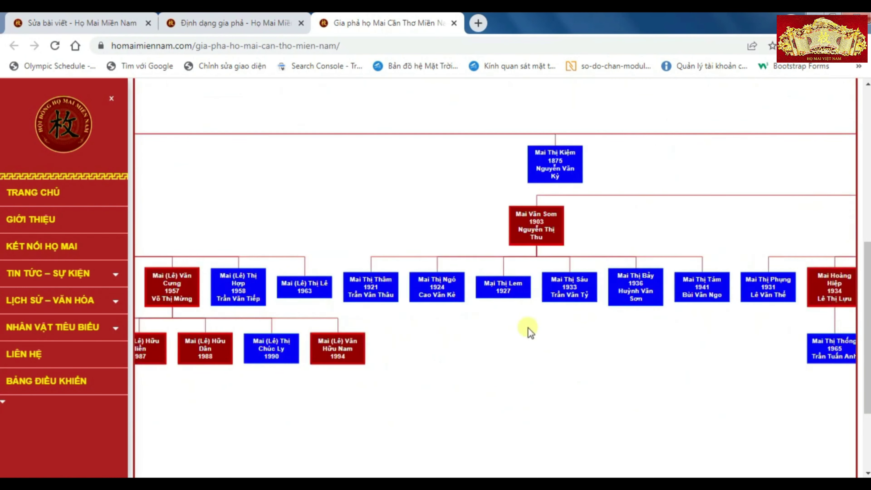
{"action": "left_click_drag", "start_coordinate": [831, 330], "coordinate": [694, 336]}
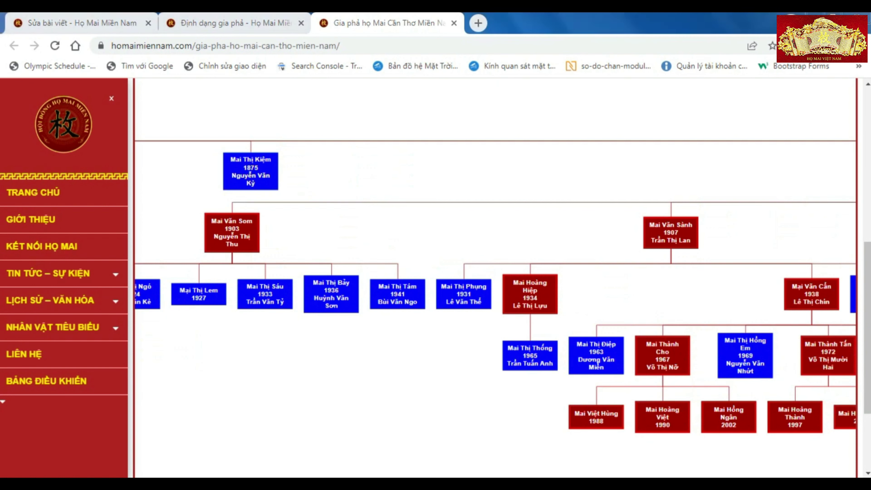
{"action": "left_click_drag", "start_coordinate": [866, 302], "coordinate": [867, 154]}
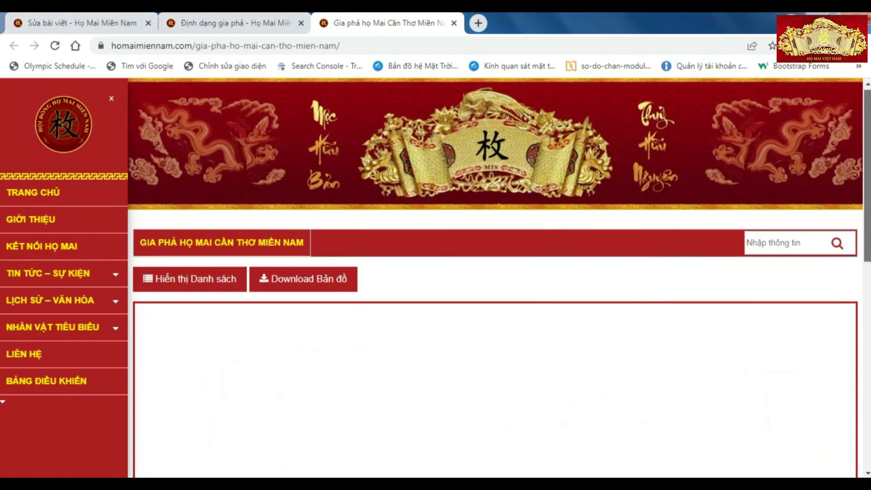
- Search the family list for 'Som' and review the matching entry
{"action": "left_click", "coordinate": [794, 244]}
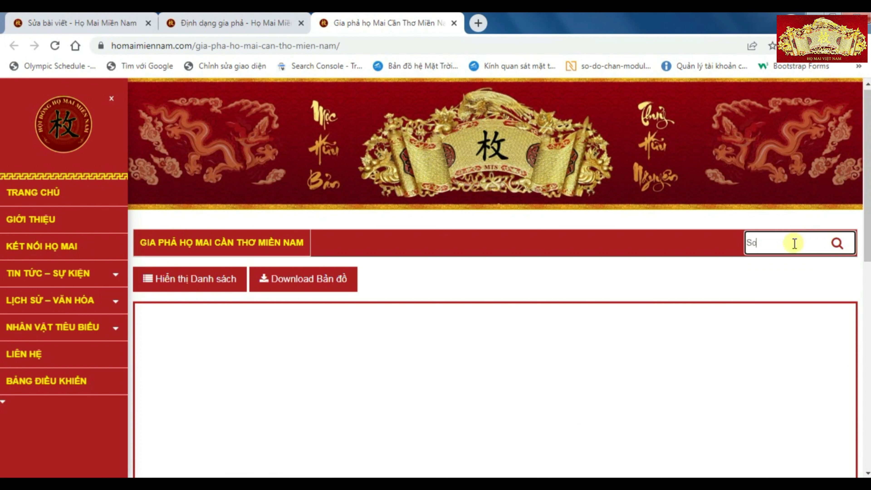
{"action": "left_click", "coordinate": [836, 243]}
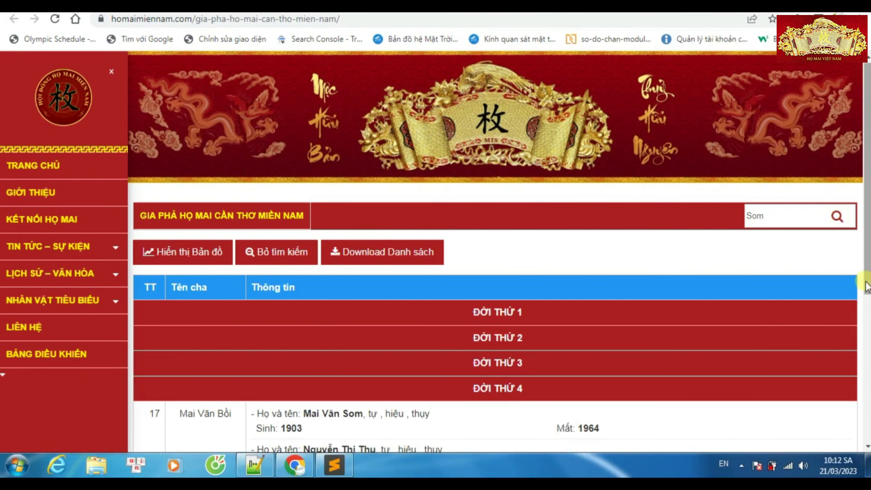
{"action": "left_click_drag", "start_coordinate": [864, 285], "coordinate": [856, 408]}
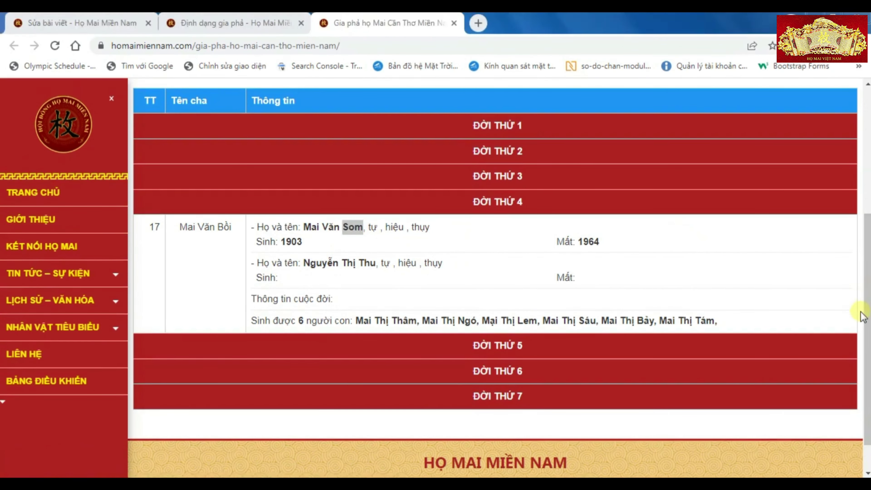
- Clear the search filter so all generations list again from Đời thứ 1
{"action": "left_click", "coordinate": [862, 311]}
{"action": "scroll", "coordinate": [861, 302], "scroll_direction": "up", "scroll_amount": 3}
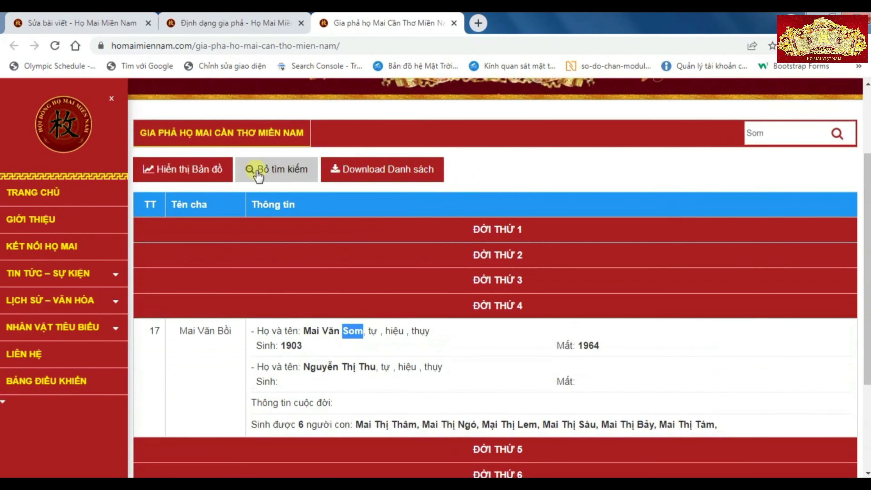
{"action": "left_click", "coordinate": [262, 173]}
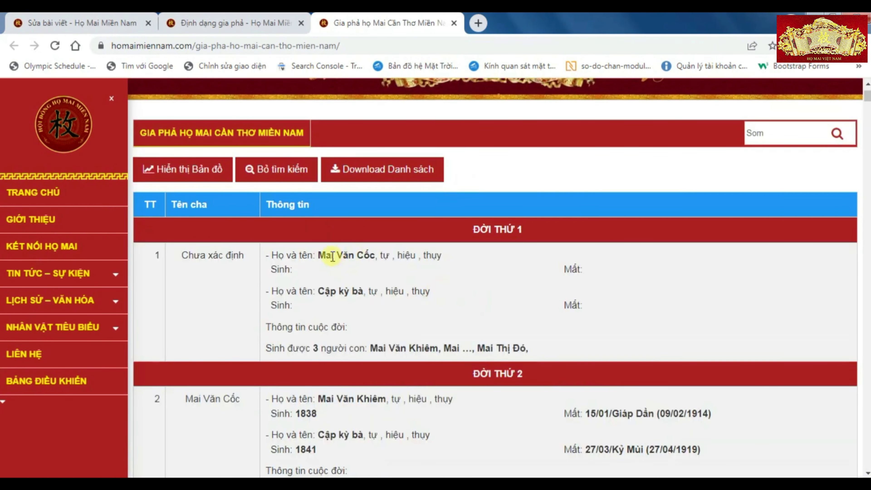
{"action": "left_click", "coordinate": [399, 348]}
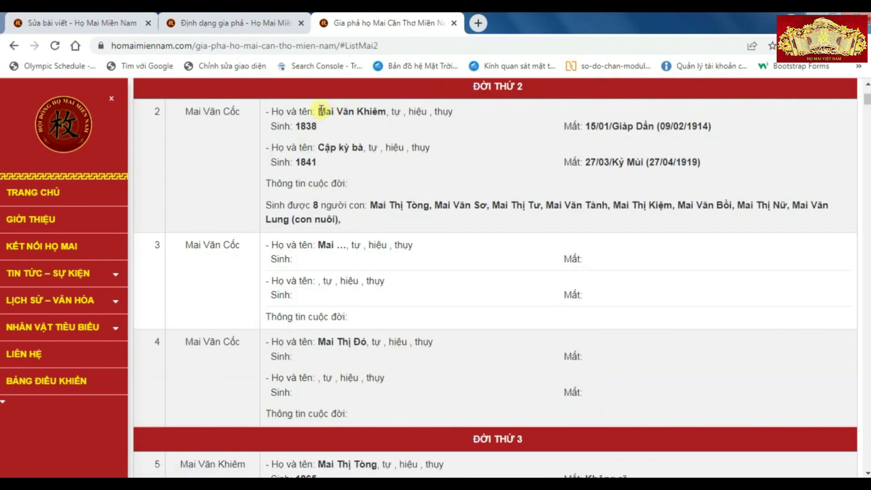
{"action": "left_click_drag", "start_coordinate": [319, 111], "coordinate": [385, 112]}
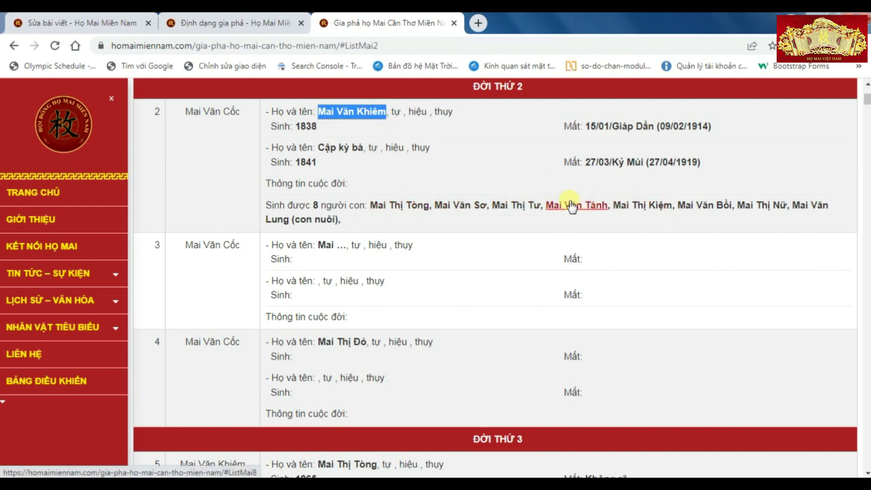
{"action": "left_click", "coordinate": [578, 208]}
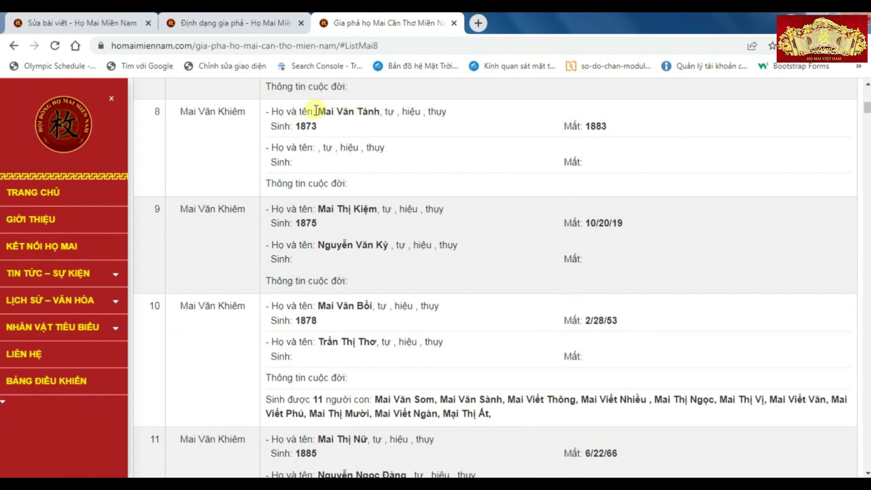
{"action": "left_click_drag", "start_coordinate": [316, 111], "coordinate": [378, 113]}
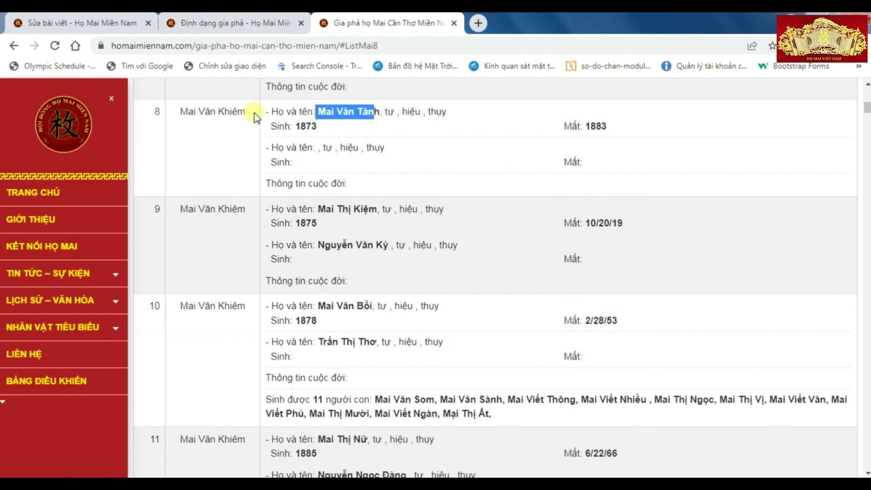
{"action": "left_click", "coordinate": [237, 112]}
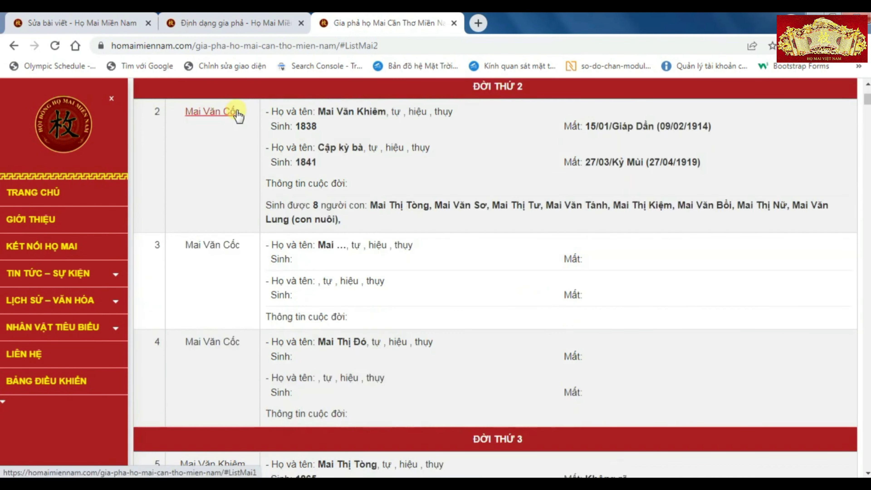
{"action": "left_click", "coordinate": [454, 206]}
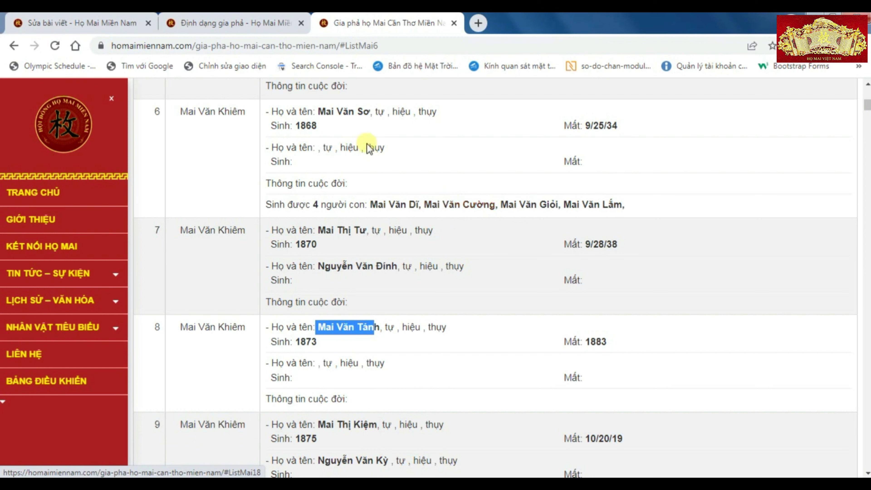
{"action": "left_click_drag", "start_coordinate": [317, 112], "coordinate": [378, 111]}
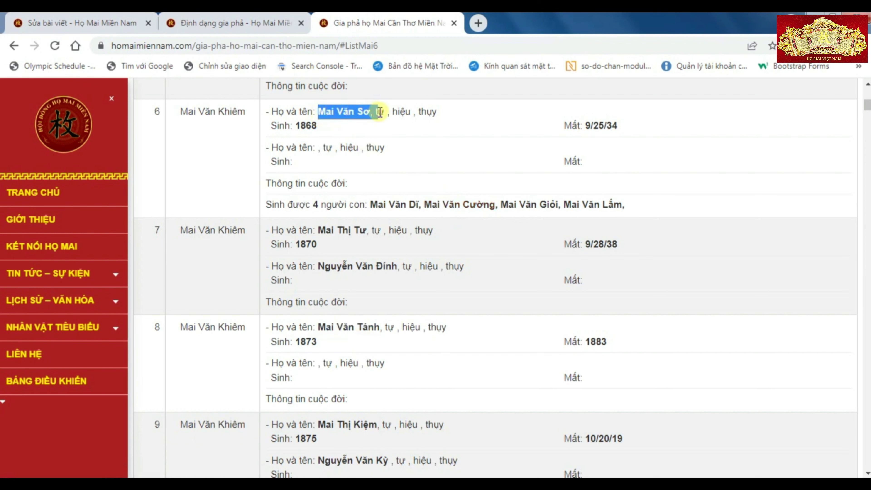
{"action": "left_click", "coordinate": [396, 206]}
{"action": "left_click_drag", "start_coordinate": [317, 112], "coordinate": [364, 113]}
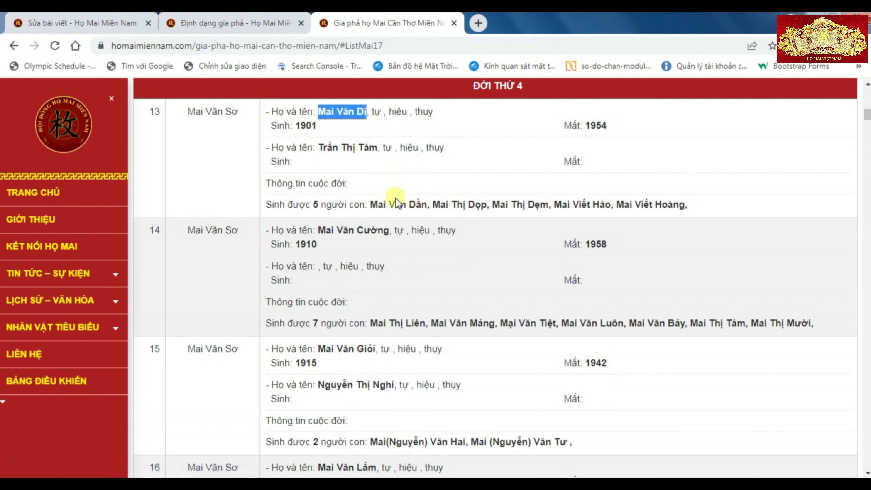
{"action": "left_click", "coordinate": [573, 206]}
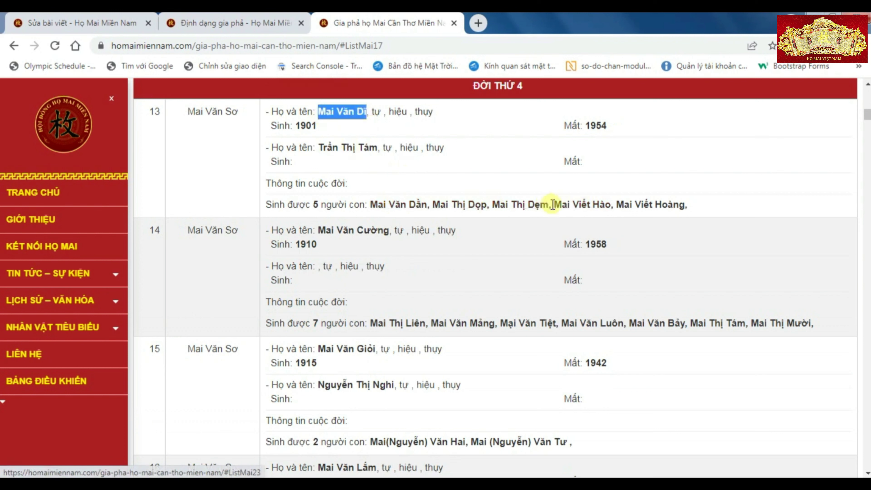
{"action": "left_click", "coordinate": [579, 206]}
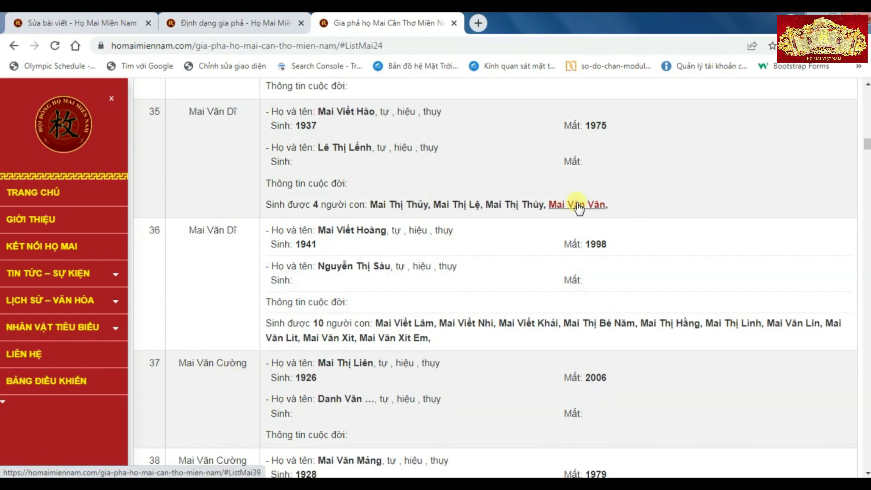
{"action": "left_click_drag", "start_coordinate": [326, 111], "coordinate": [371, 110]}
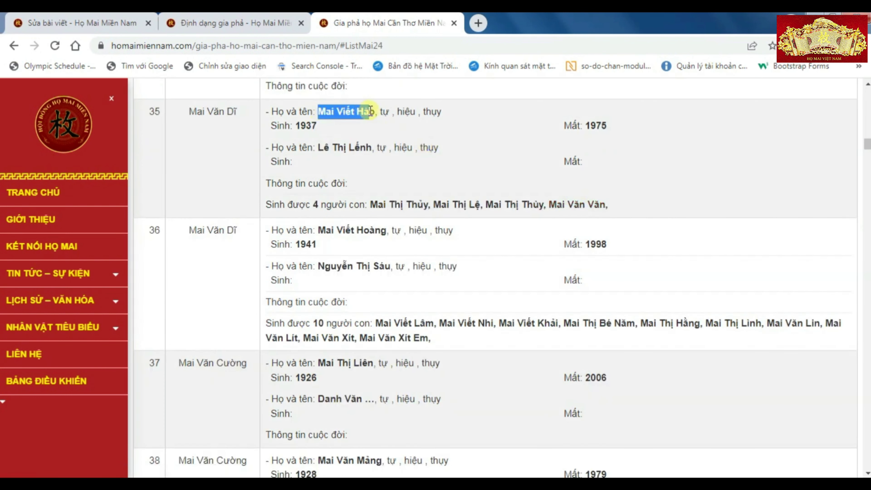
{"action": "left_click", "coordinate": [213, 115]}
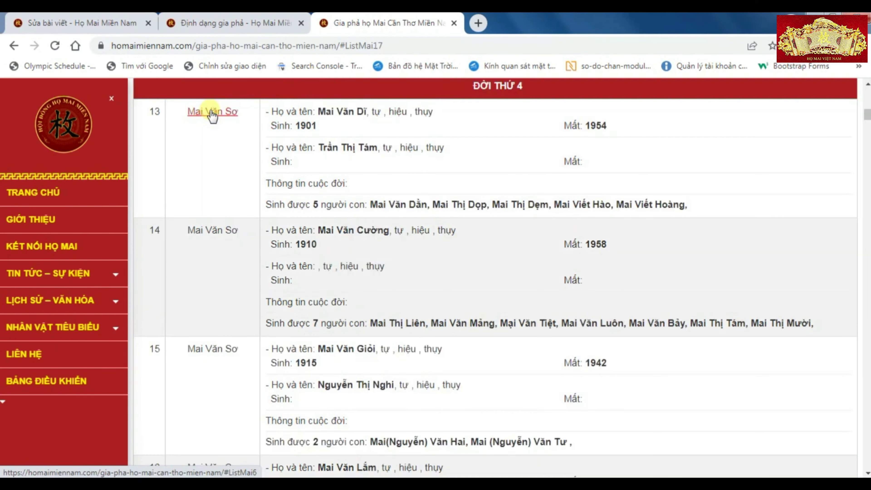
{"action": "left_click", "coordinate": [236, 116]}
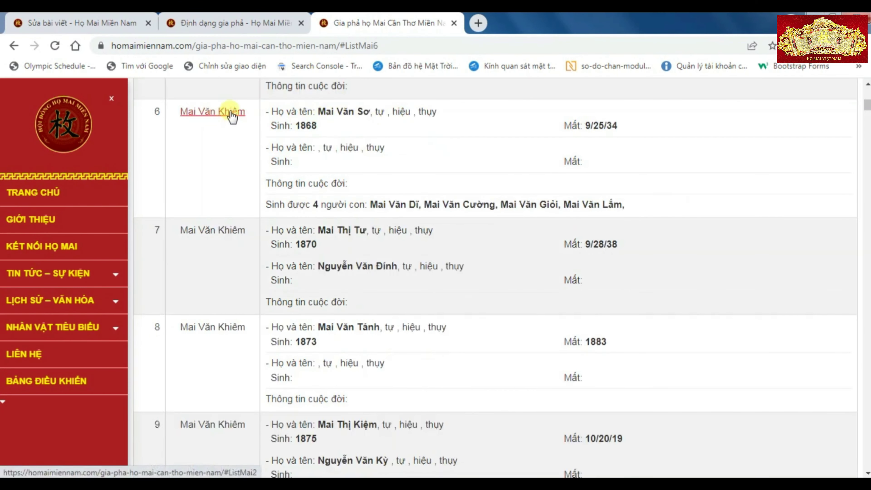
{"action": "left_click", "coordinate": [232, 116]}
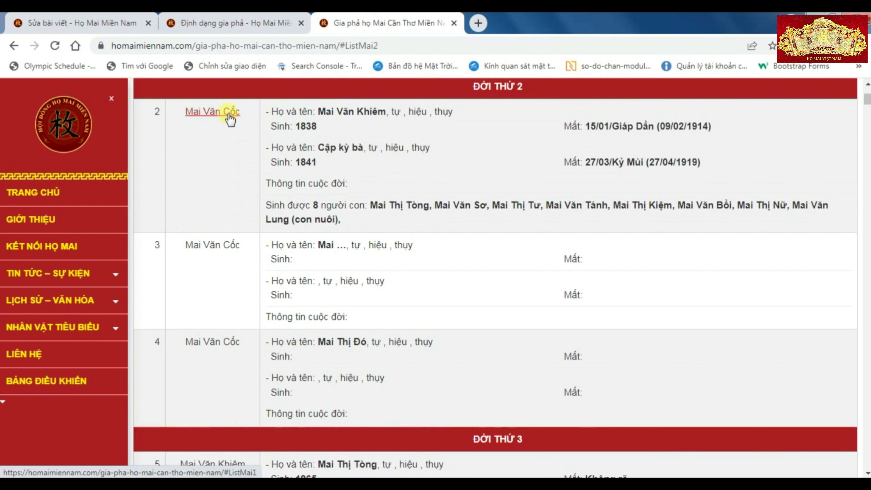
{"action": "left_click", "coordinate": [229, 116]}
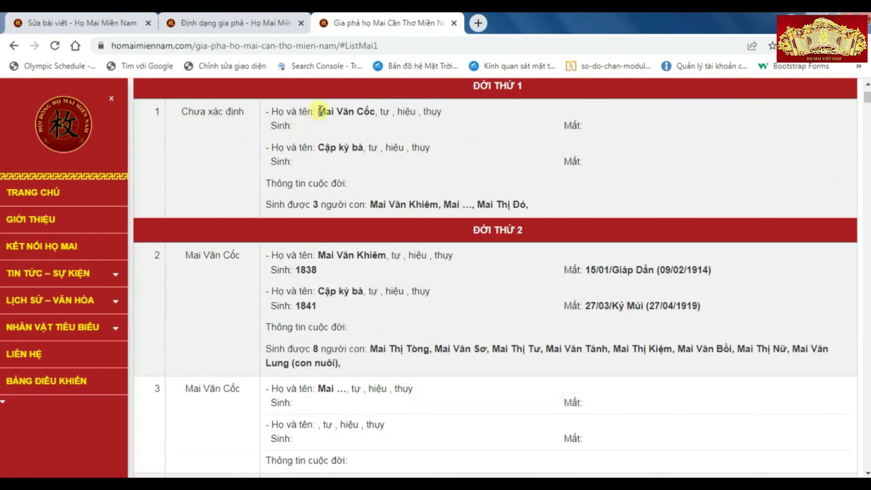
{"action": "left_click_drag", "start_coordinate": [320, 111], "coordinate": [378, 111]}
{"action": "scroll", "coordinate": [405, 148], "scroll_direction": "up", "scroll_amount": 3}
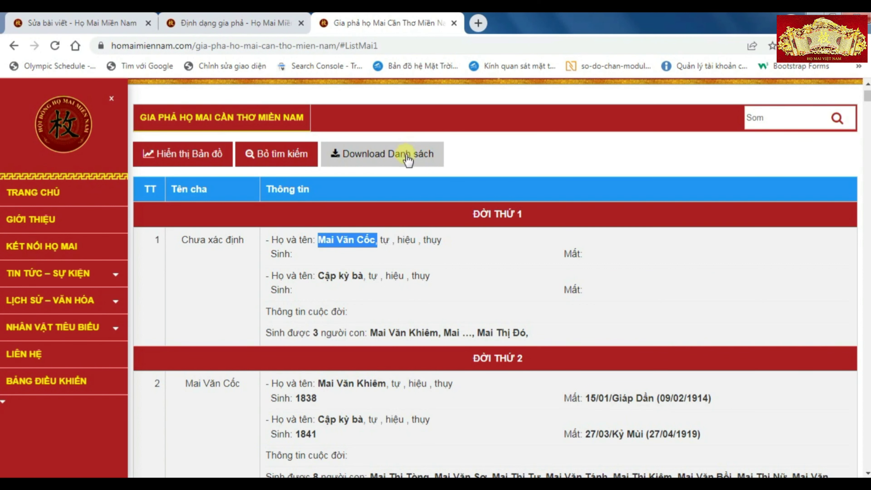
- Show the family-tree map, download it as image.svg and reveal the file in its folder
{"action": "left_click", "coordinate": [191, 158]}
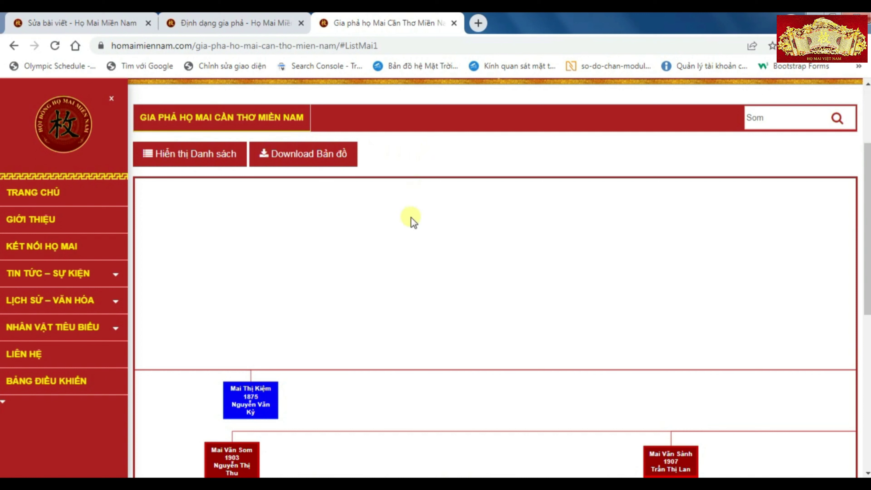
{"action": "left_click", "coordinate": [301, 156]}
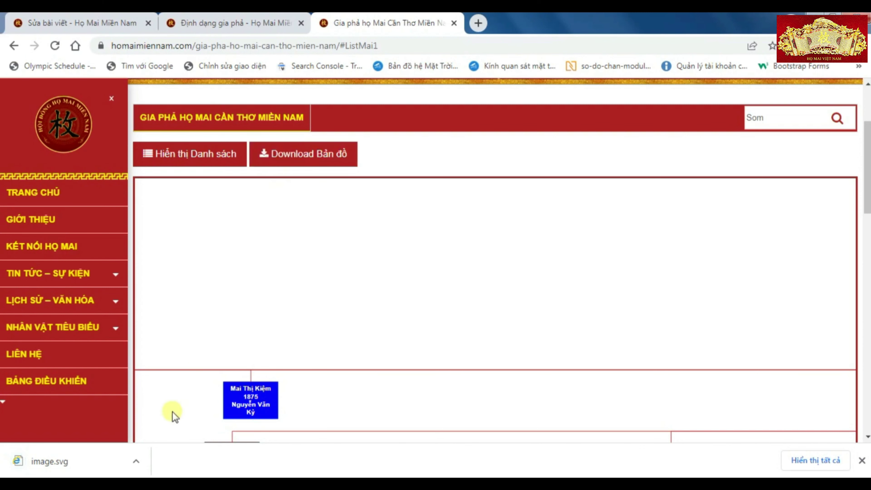
{"action": "left_click", "coordinate": [137, 459]}
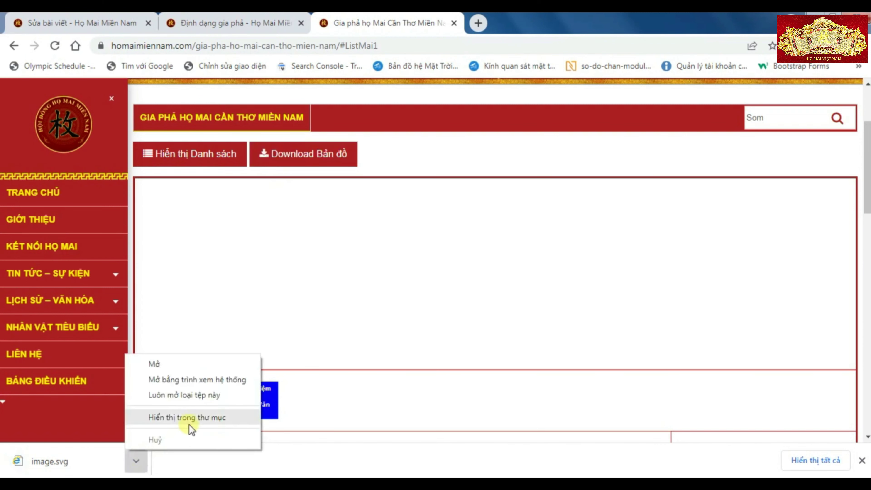
{"action": "left_click", "coordinate": [192, 419]}
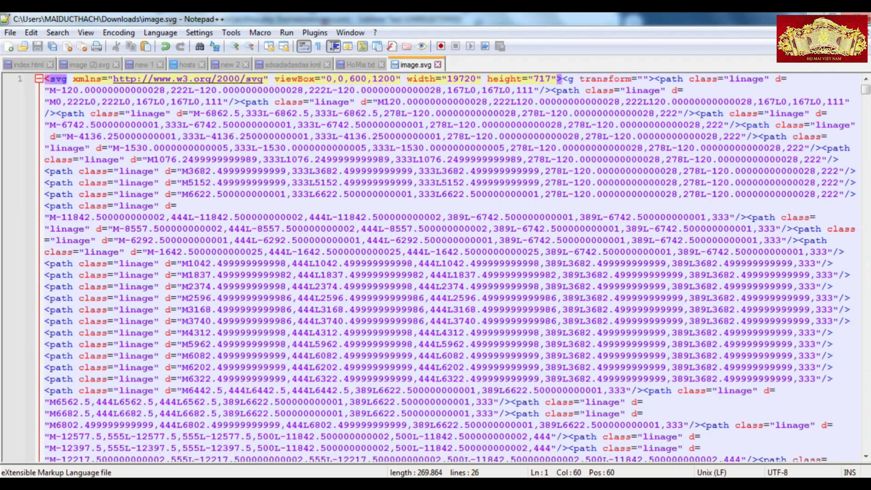
{"action": "key", "text": "alt+Tab"}
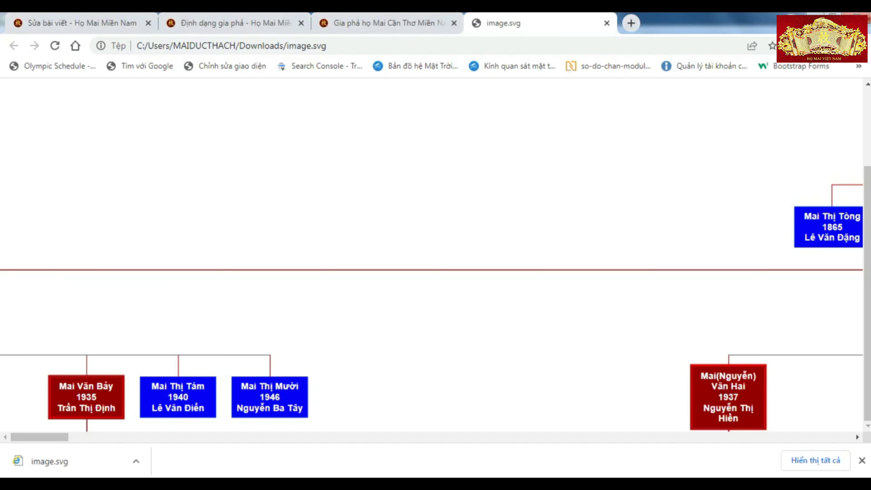
- Reload image.svg, scroll through the rendered chart, then return to the genealogy page tab
{"action": "left_click", "coordinate": [55, 46]}
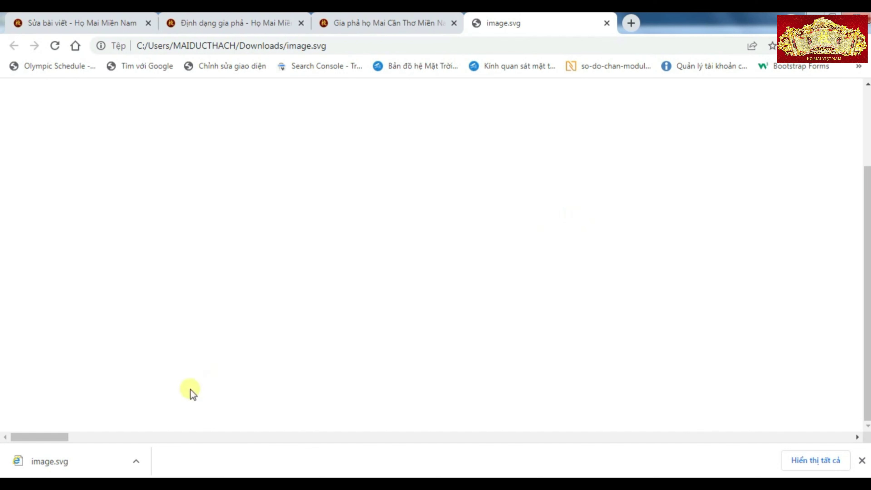
{"action": "left_click_drag", "start_coordinate": [67, 433], "coordinate": [101, 428]}
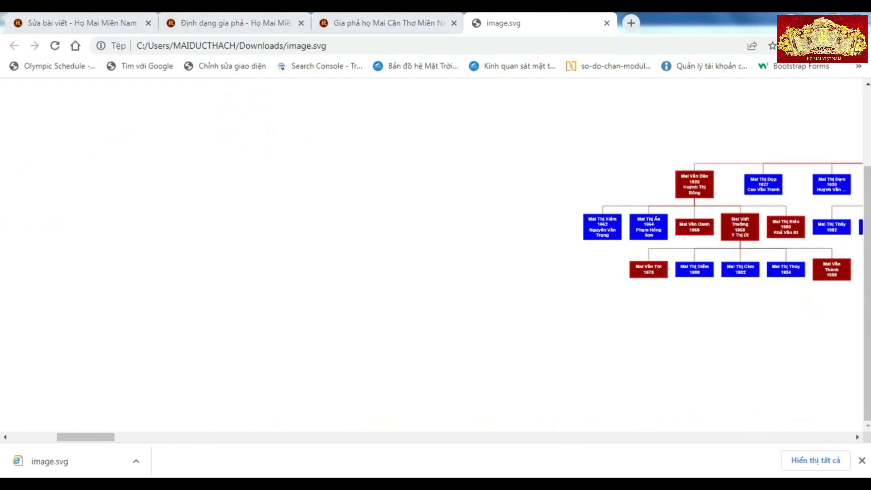
{"action": "left_click_drag", "start_coordinate": [85, 438], "coordinate": [309, 447]}
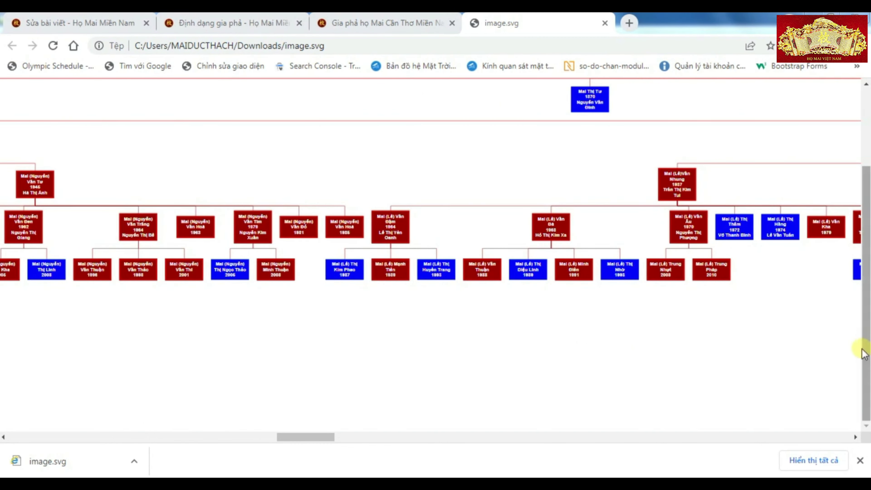
{"action": "scroll", "coordinate": [864, 355], "scroll_direction": "up", "scroll_amount": 3}
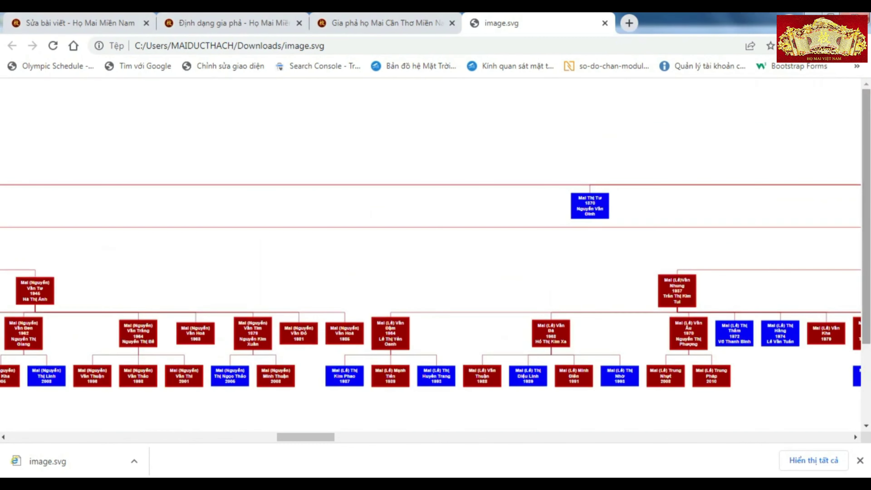
{"action": "left_click_drag", "start_coordinate": [320, 438], "coordinate": [391, 452]}
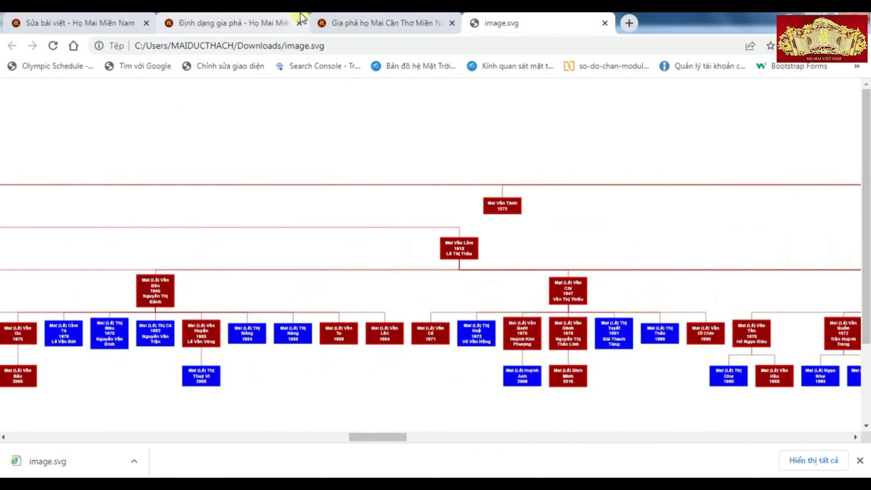
{"action": "left_click", "coordinate": [339, 18]}
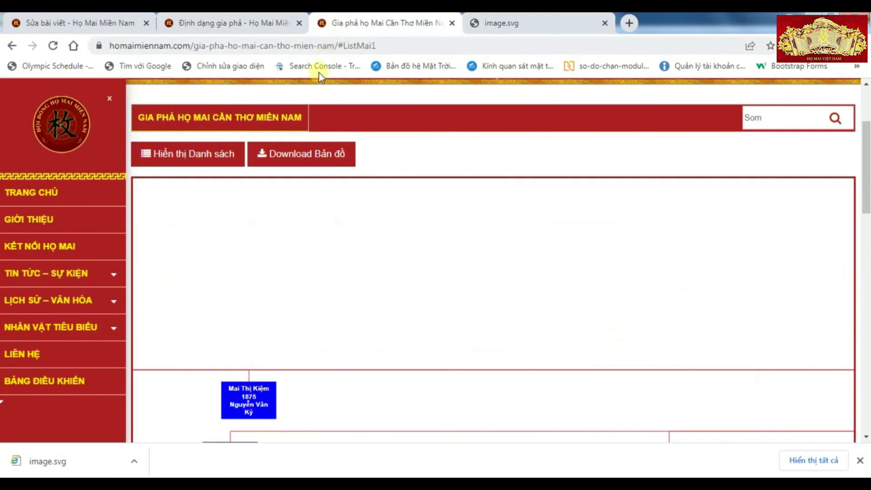
- Back on the family list, download it as GiaphaMai (1).xlsx and open the file
{"action": "left_click", "coordinate": [187, 160]}
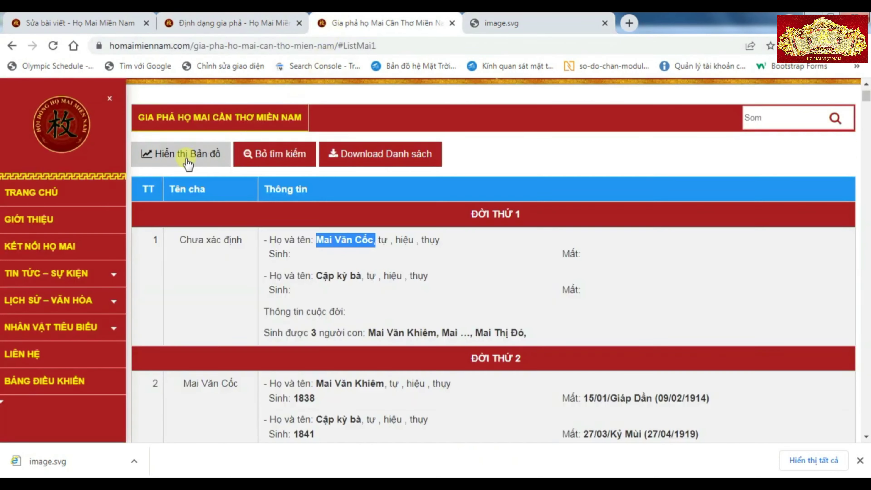
{"action": "left_click", "coordinate": [368, 156]}
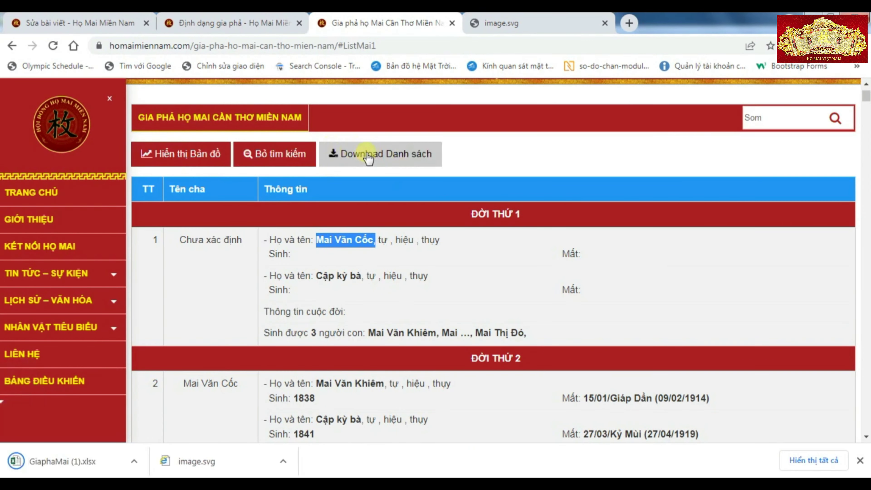
{"action": "left_click", "coordinate": [68, 458]}
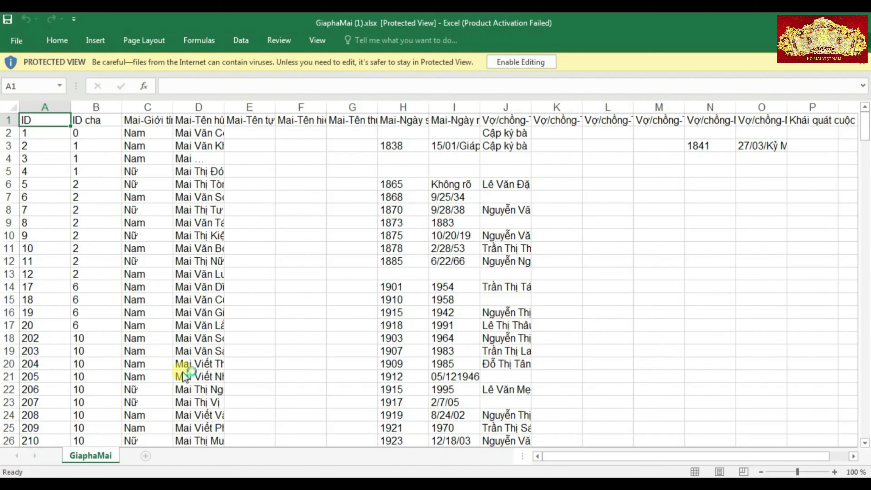
- Enable editing on GiaphaMai (1).xlsx, dismiss the Activation Wizard, and select cell N9
{"action": "left_click", "coordinate": [523, 63]}
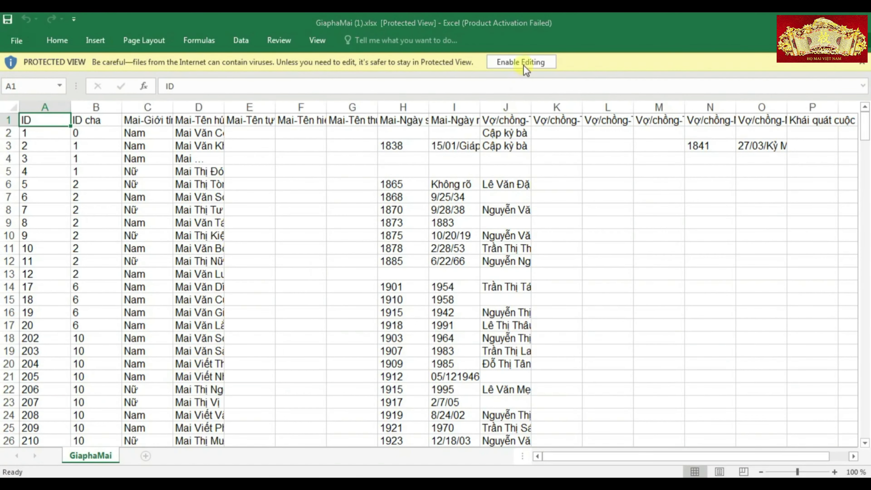
{"action": "left_click", "coordinate": [564, 104]}
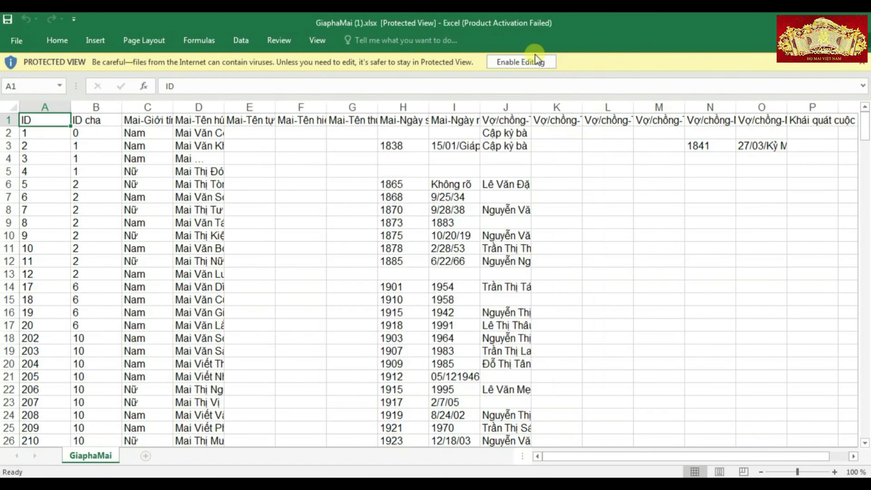
{"action": "left_click", "coordinate": [537, 63]}
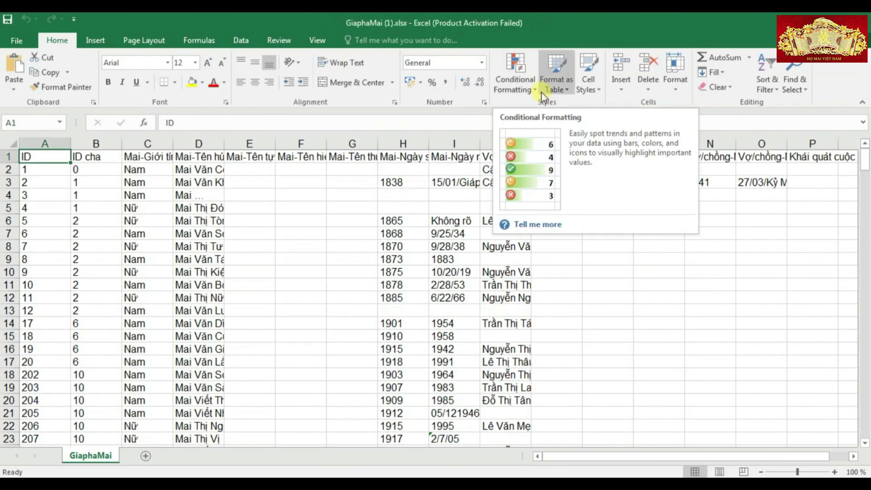
{"action": "left_click", "coordinate": [689, 263]}
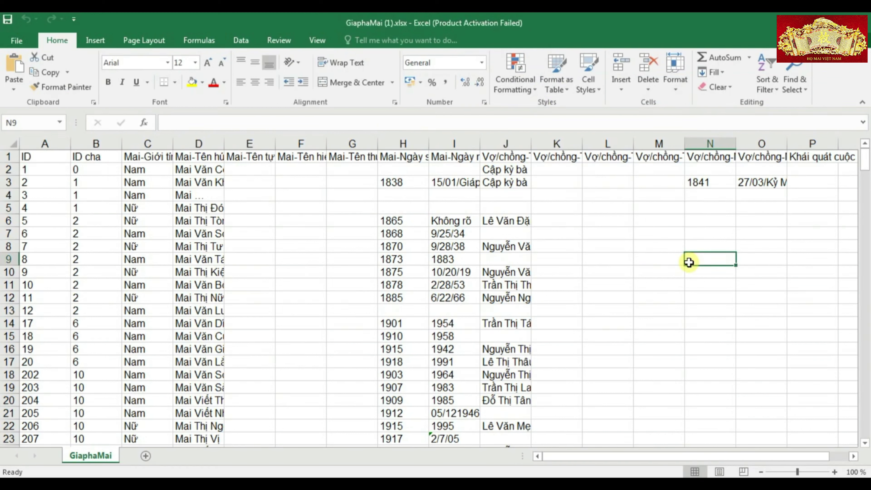
{"action": "left_click", "coordinate": [741, 484]}
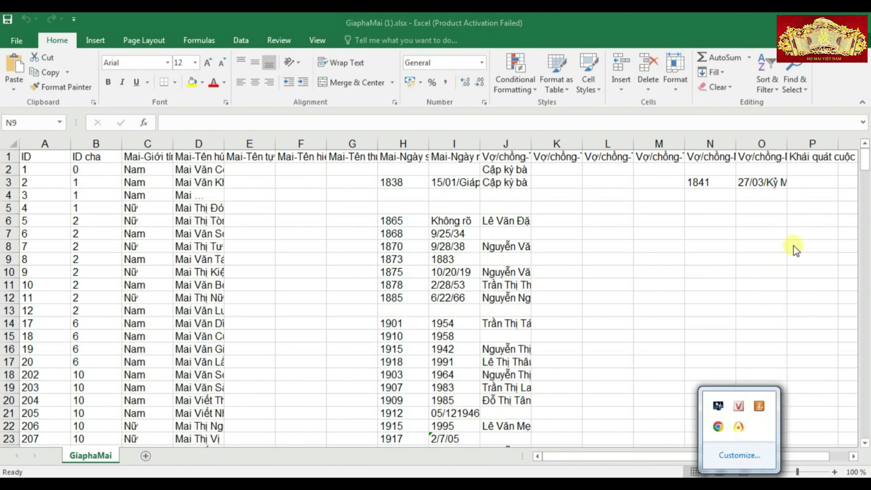
- Type 'Cac cụ đến đinh' in P2 and the life note 'Mất khi còn nhỏ' for ID 3 in P4
{"action": "left_click", "coordinate": [812, 206]}
{"action": "key", "text": "Up"}
{"action": "key", "text": "Up"}
{"action": "key", "text": "Up"}
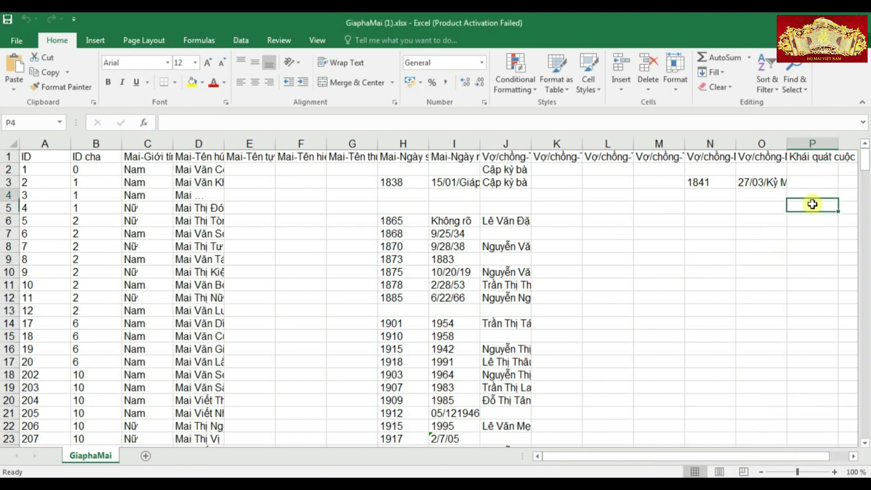
{"action": "type", "text": "Cac"}
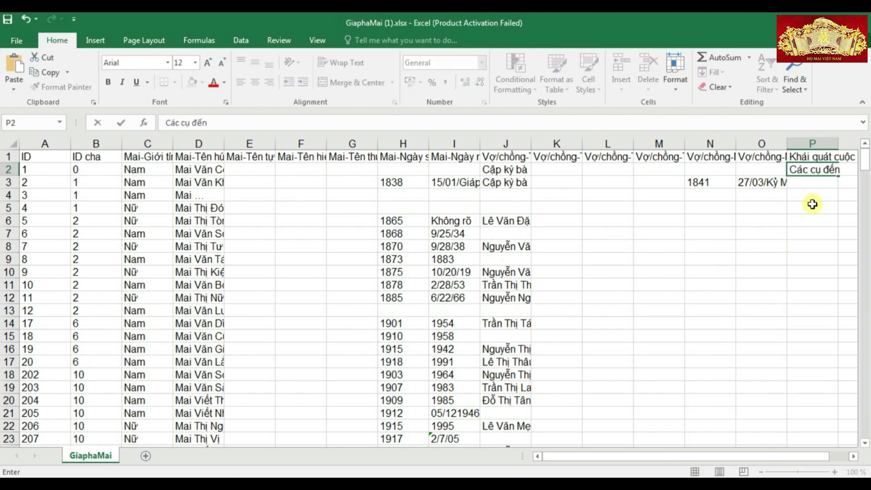
{"action": "type", "text": " cụ đến đinh cư tại làng"}
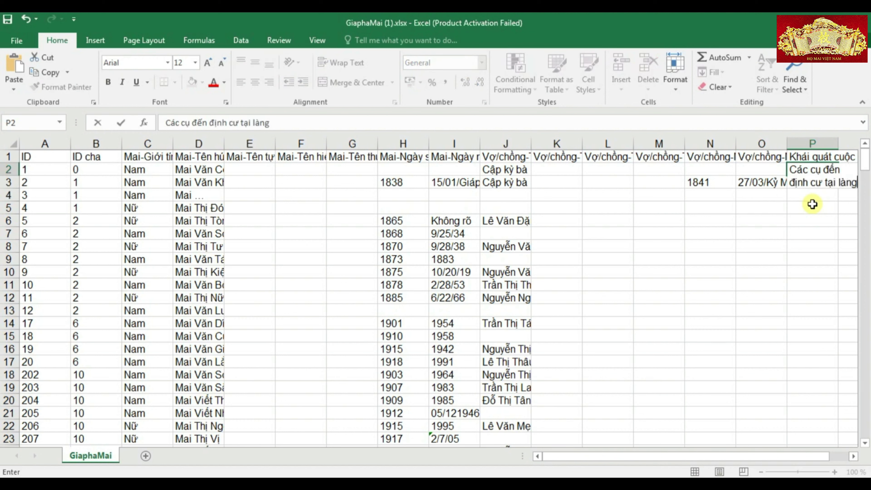
{"action": "left_click", "coordinate": [797, 199]}
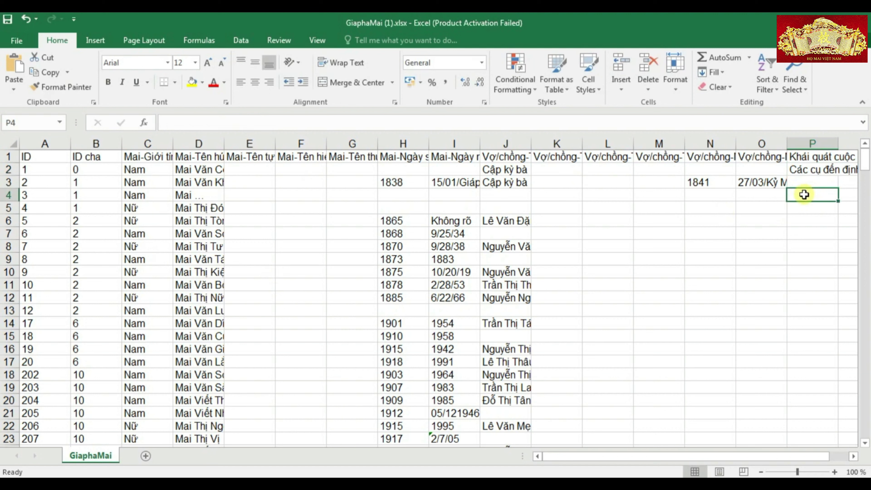
{"action": "type", "text": "Mất khi"}
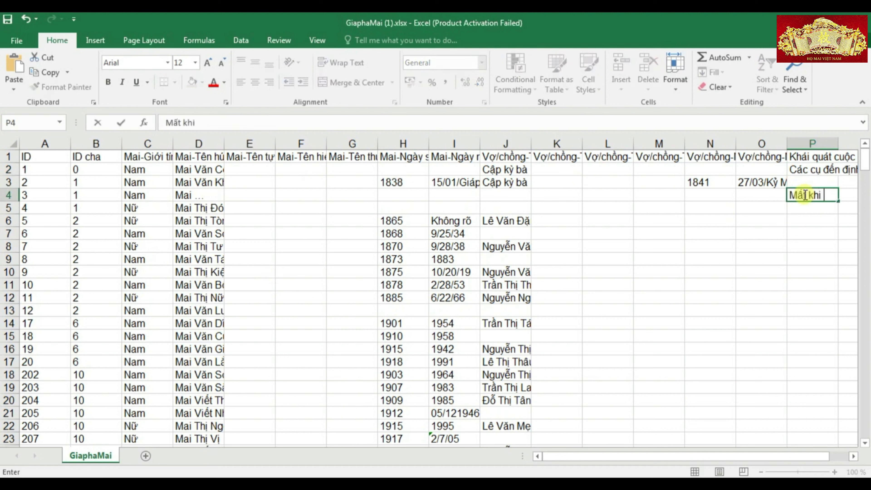
{"action": "type", "text": " còn nhỏ"}
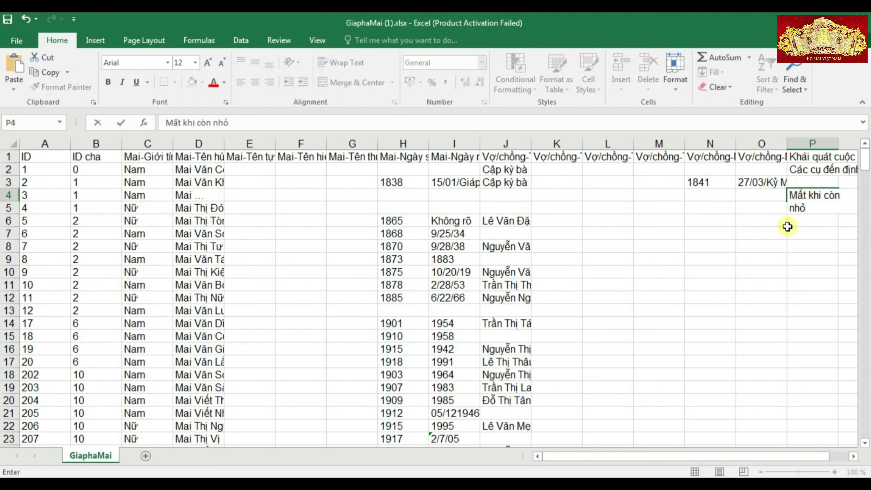
{"action": "left_click", "coordinate": [782, 236]}
- Enter 'Lưu lạc không rõ' as ID 4's life note in P5, then return to Chrome
{"action": "left_click", "coordinate": [806, 207]}
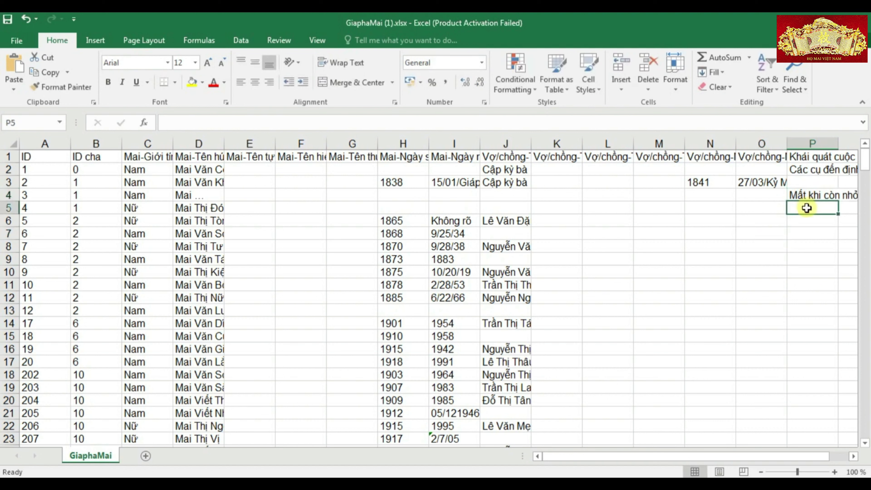
{"action": "type", "text": "Lưu lạc k"}
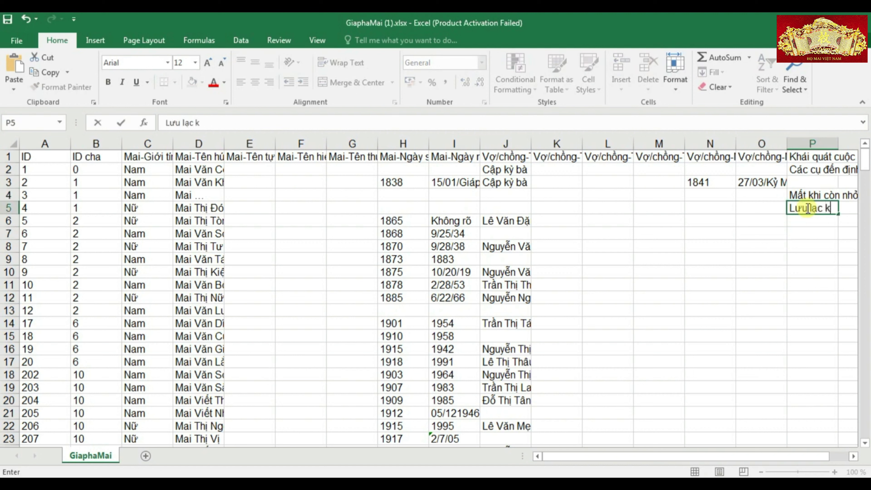
{"action": "type", "text": "hông rõ thông tin"}
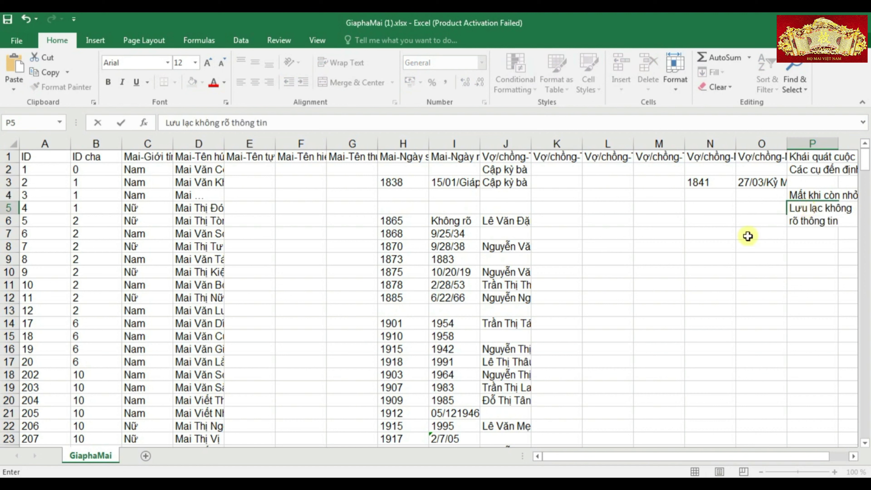
{"action": "left_click", "coordinate": [683, 208]}
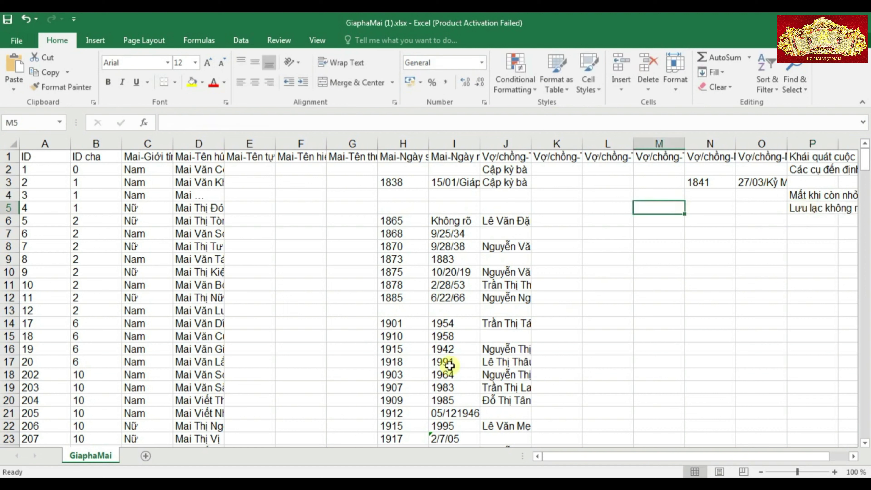
{"action": "mouse_move", "coordinate": [295, 483]}
{"action": "left_click", "coordinate": [295, 431]}
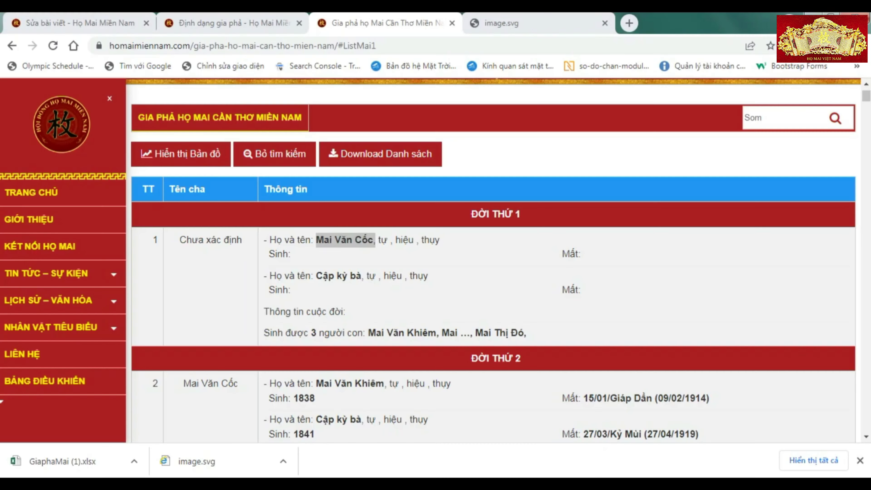
- In the article editor, delete all existing content and the leftover HTML source
{"action": "left_click", "coordinate": [81, 22]}
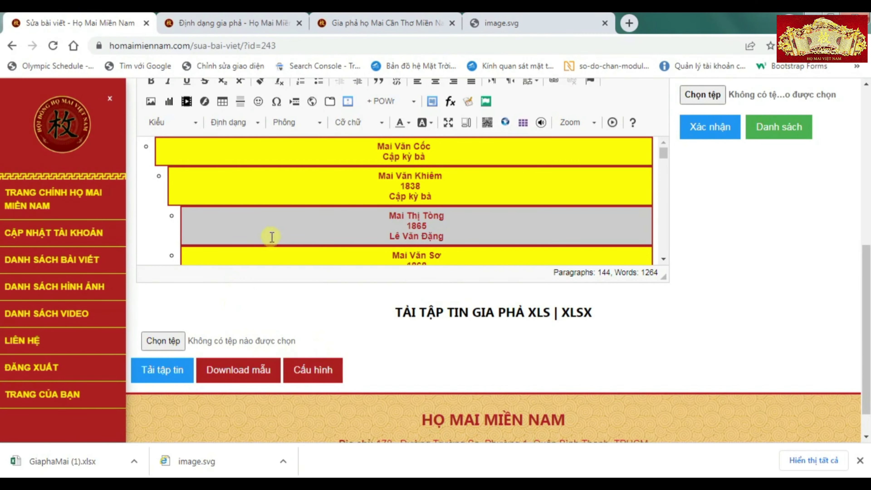
{"action": "left_click", "coordinate": [208, 225]}
{"action": "key", "text": "ctrl+a"}
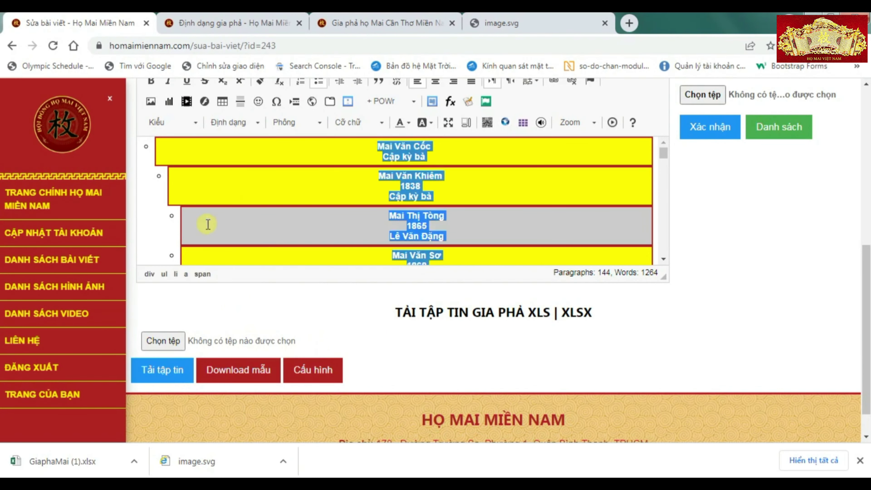
{"action": "key", "text": "Delete"}
{"action": "scroll", "coordinate": [387, 210], "scroll_direction": "up", "scroll_amount": 2}
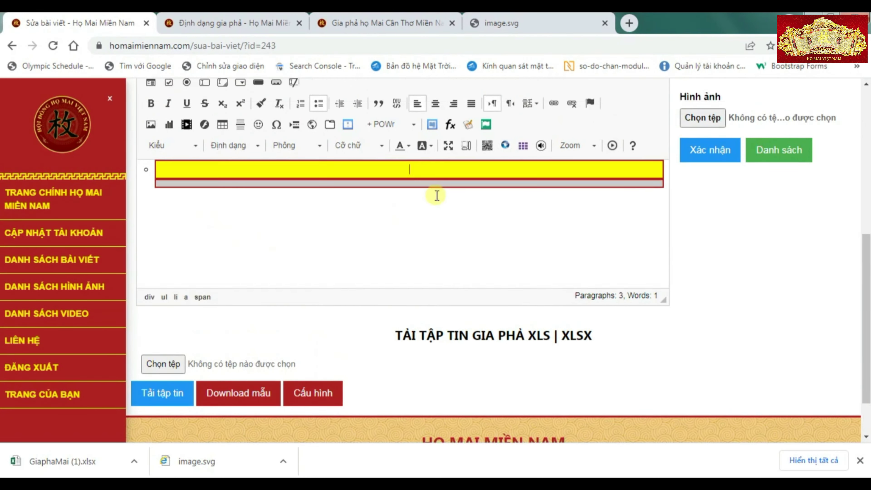
{"action": "left_click", "coordinate": [166, 103]}
{"action": "key", "text": "ctrl+a"}
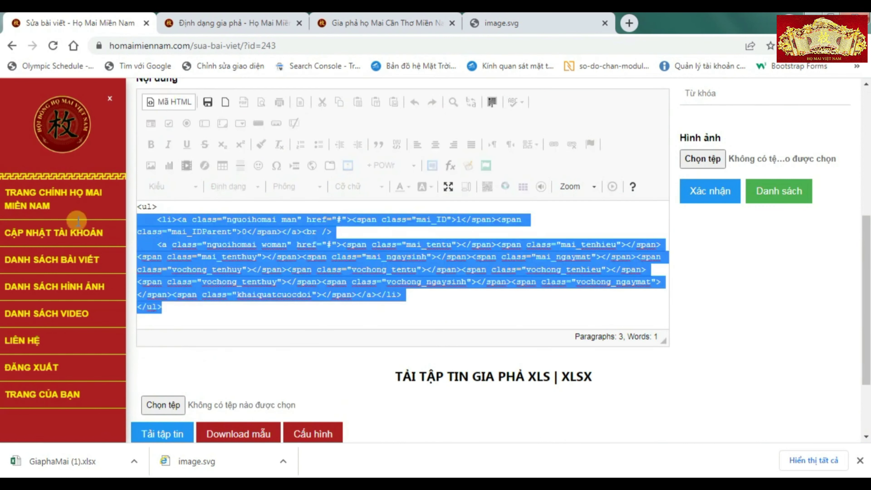
{"action": "key", "text": "Delete"}
{"action": "left_click", "coordinate": [162, 100]}
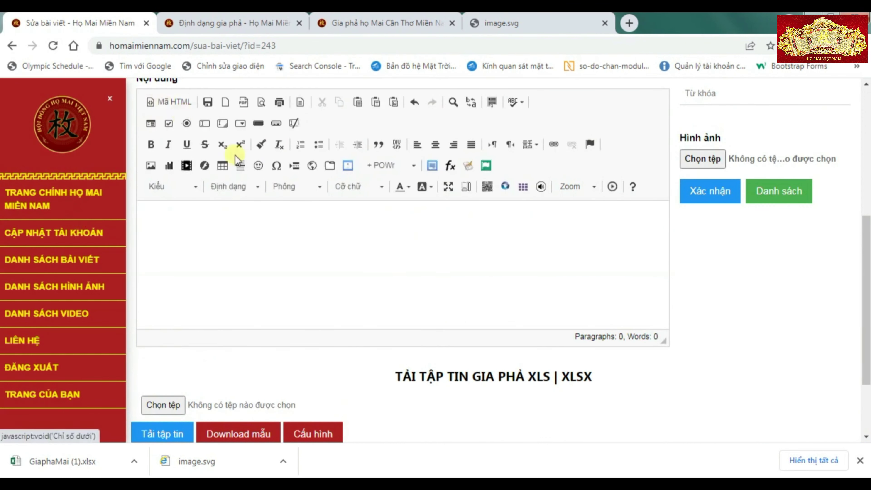
- Upload giaphamai2.xlsx into the article with Tải tập tin and save it with Xác nhận
{"action": "left_click", "coordinate": [161, 404]}
{"action": "scroll", "coordinate": [161, 405], "scroll_direction": "down", "scroll_amount": 3}
{"action": "double_click", "coordinate": [377, 194]}
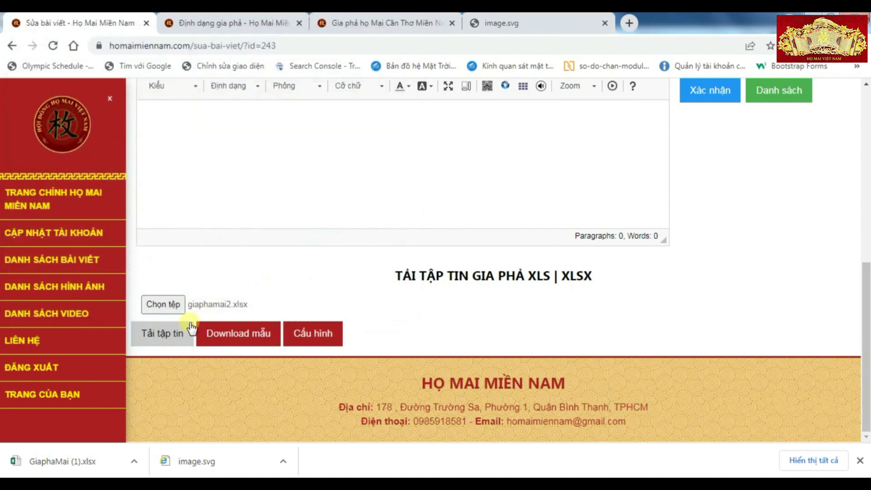
{"action": "left_click", "coordinate": [179, 336]}
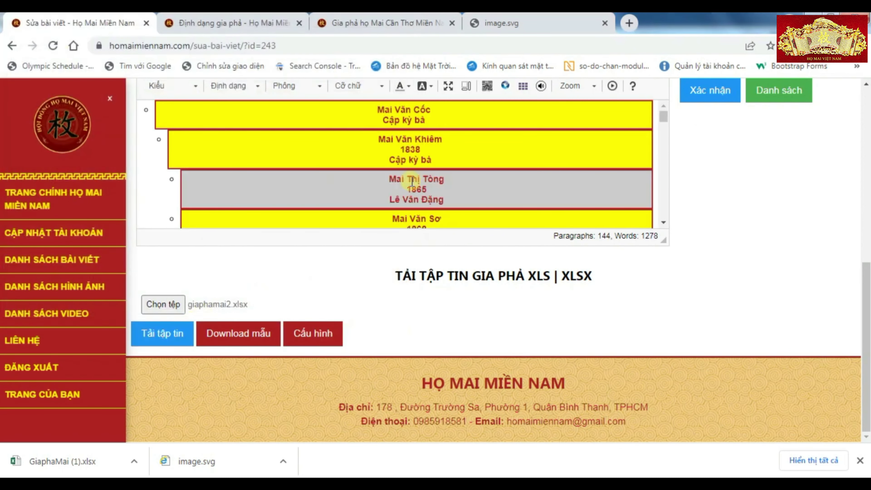
{"action": "scroll", "coordinate": [335, 215], "scroll_direction": "up", "scroll_amount": 3}
{"action": "left_click", "coordinate": [708, 220]}
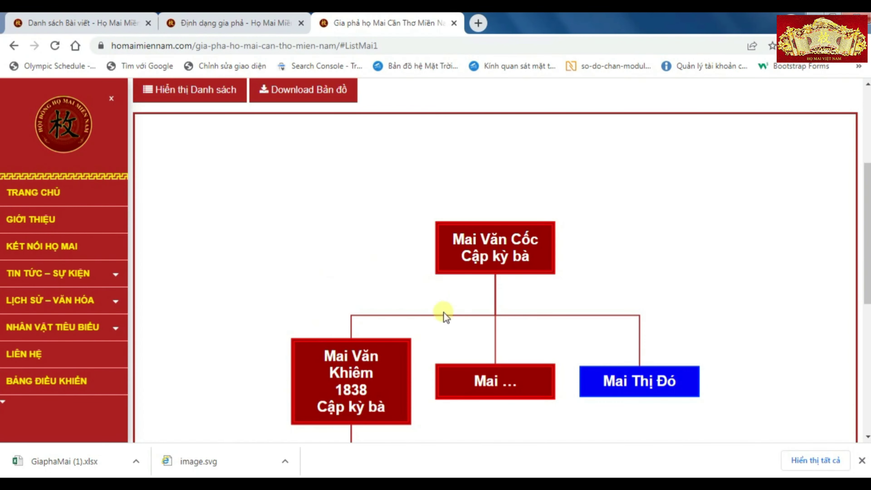
{"action": "left_click_drag", "start_coordinate": [525, 360], "coordinate": [500, 246]}
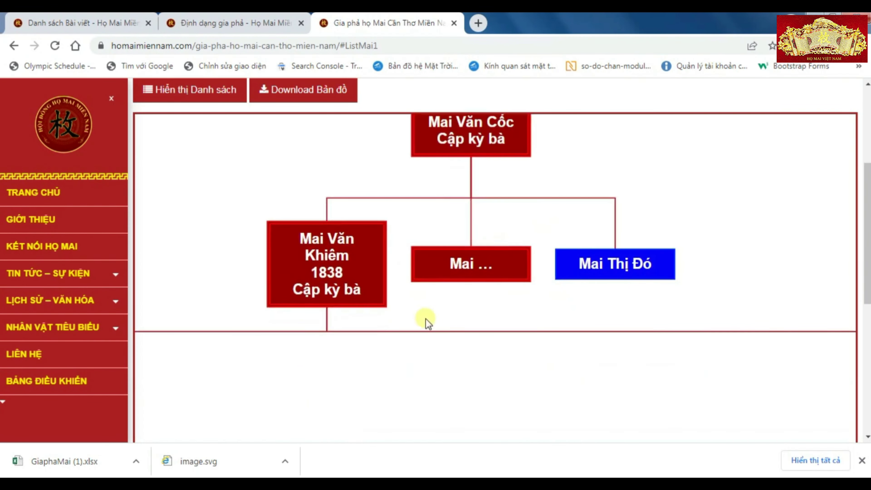
{"action": "left_click_drag", "start_coordinate": [418, 307], "coordinate": [433, 375]}
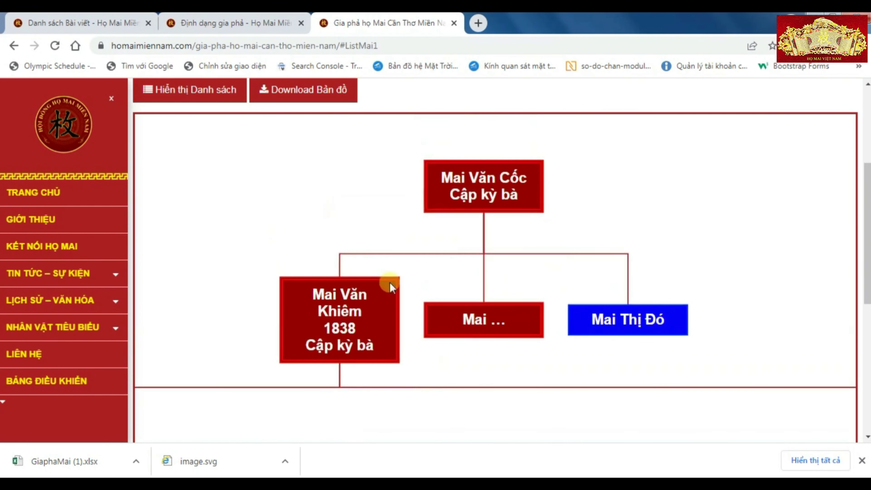
{"action": "left_click", "coordinate": [210, 92]}
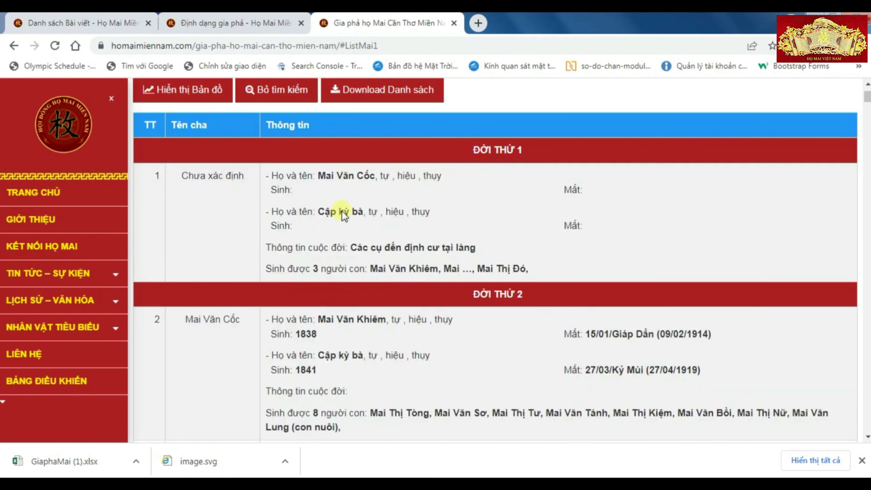
{"action": "left_click_drag", "start_coordinate": [353, 244], "coordinate": [484, 247]}
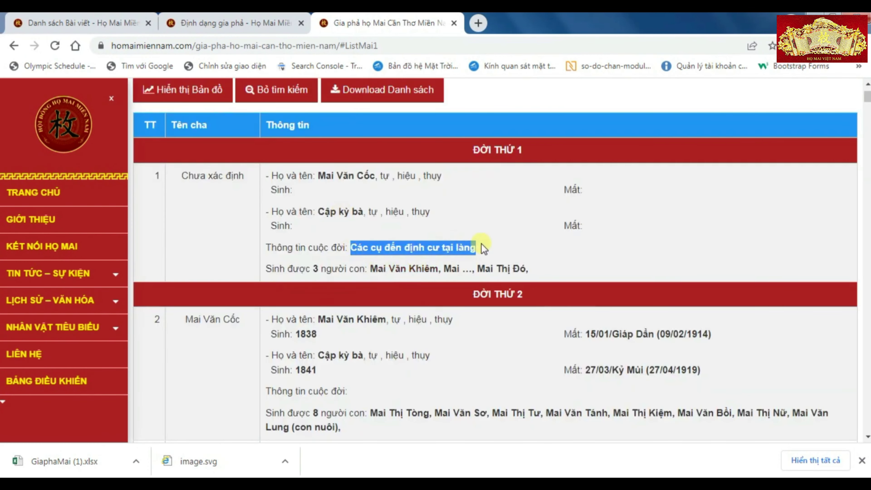
{"action": "scroll", "coordinate": [496, 267], "scroll_direction": "down", "scroll_amount": 5}
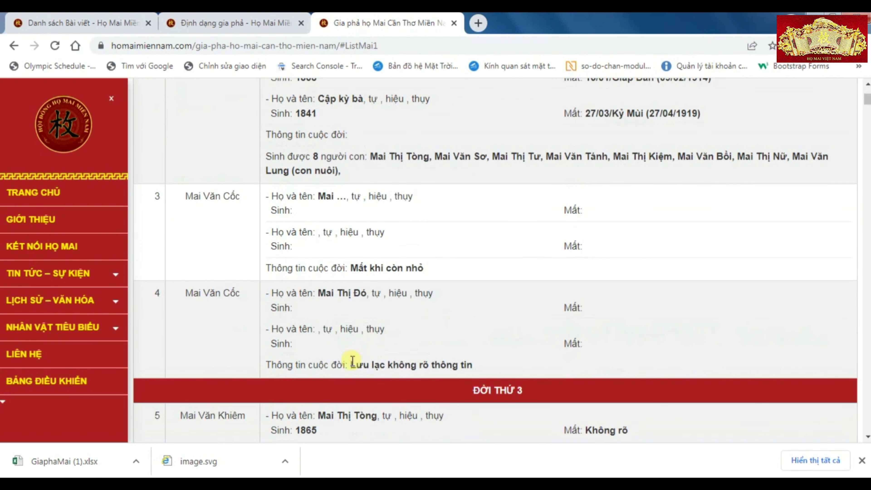
{"action": "left_click_drag", "start_coordinate": [352, 364], "coordinate": [494, 366]}
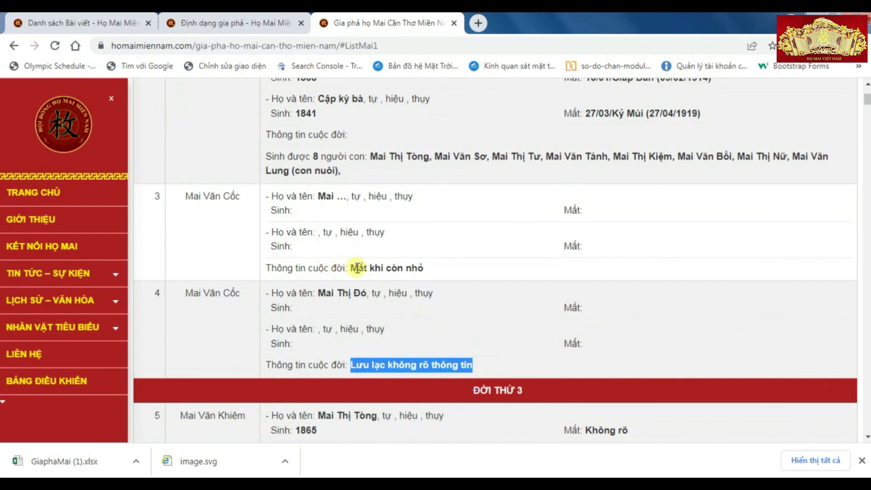
{"action": "left_click_drag", "start_coordinate": [354, 267], "coordinate": [438, 276]}
{"action": "scroll", "coordinate": [517, 256], "scroll_direction": "up", "scroll_amount": 6}
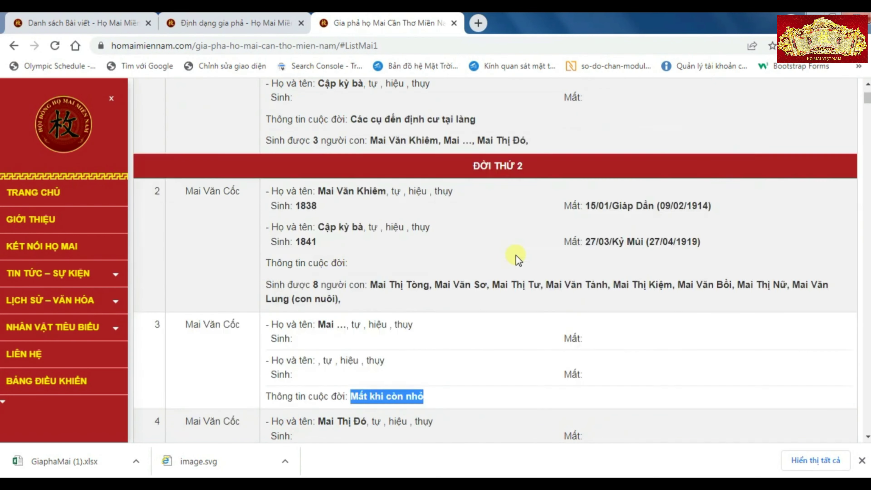
{"action": "left_click", "coordinate": [206, 152]}
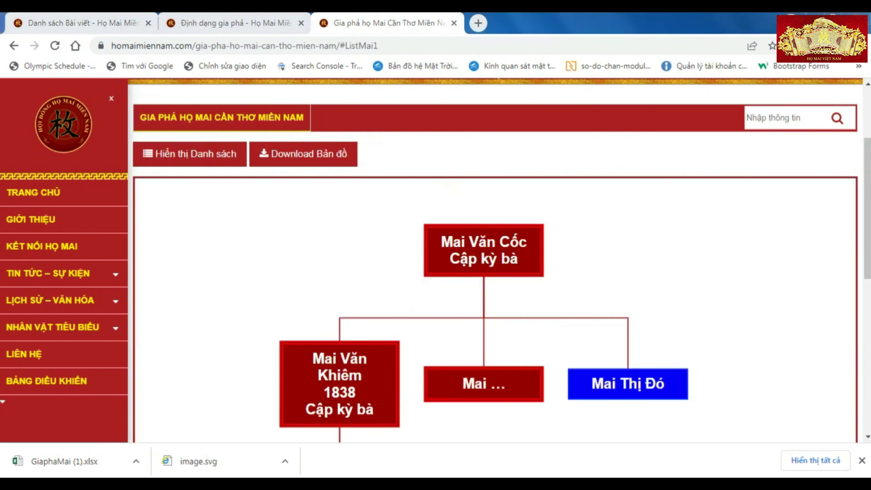
{"action": "scroll", "coordinate": [530, 202], "scroll_direction": "up", "scroll_amount": 1}
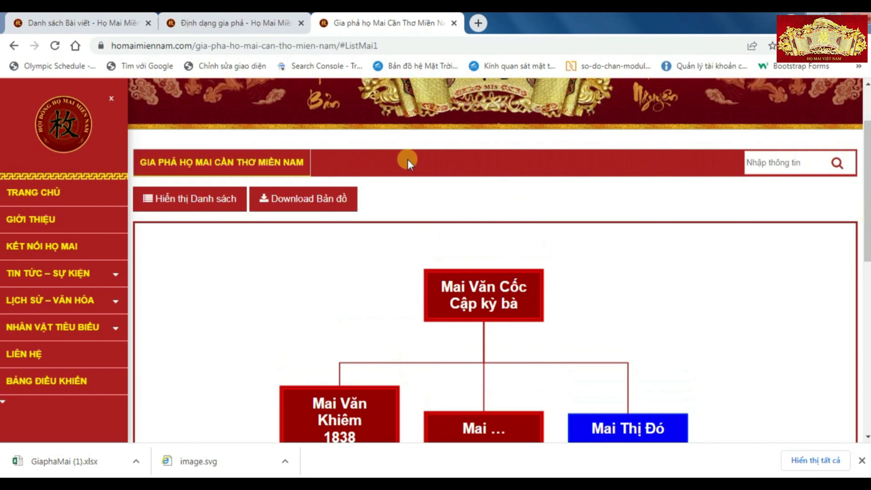
{"action": "left_click", "coordinate": [253, 165]}
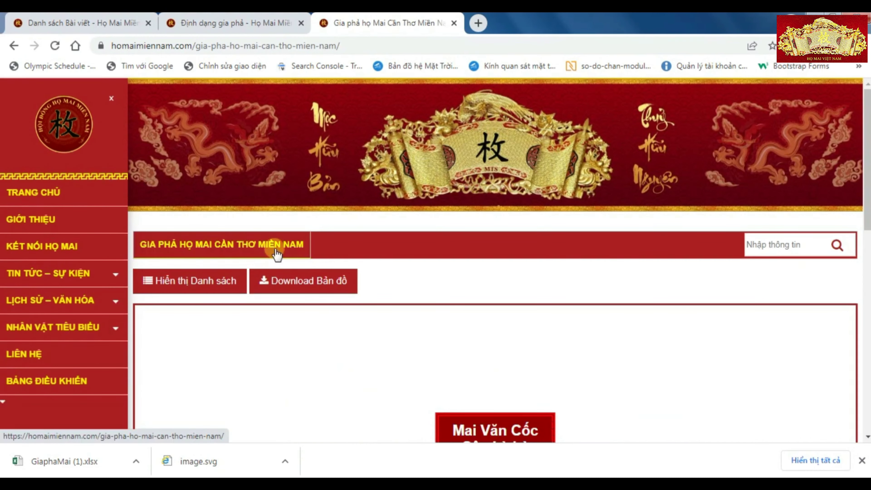
- From the article list, add a new article and begin typing the title 'Chi Giáp Họ Mai'
{"action": "left_click", "coordinate": [103, 21]}
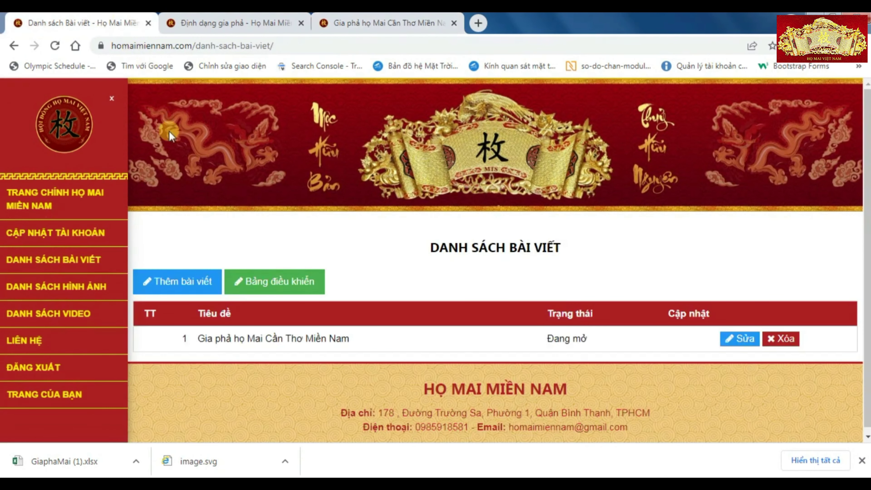
{"action": "left_click", "coordinate": [183, 284]}
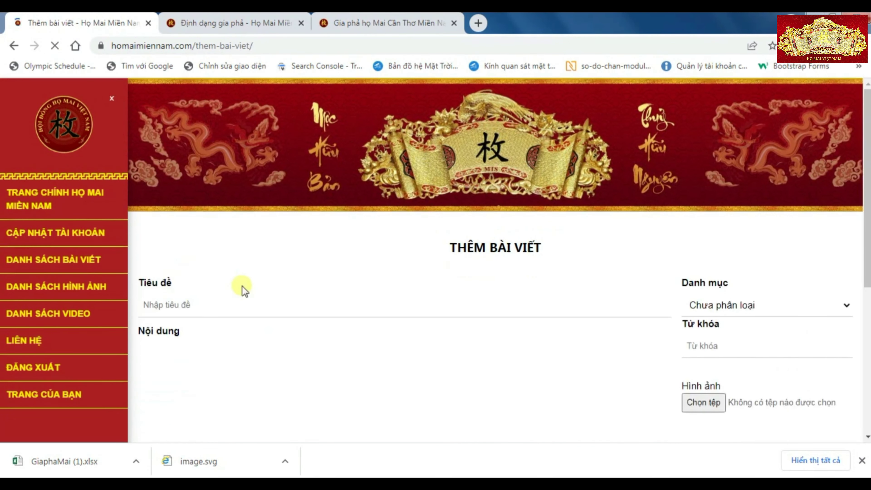
{"action": "left_click", "coordinate": [244, 305]}
{"action": "type", "text": "Ch"}
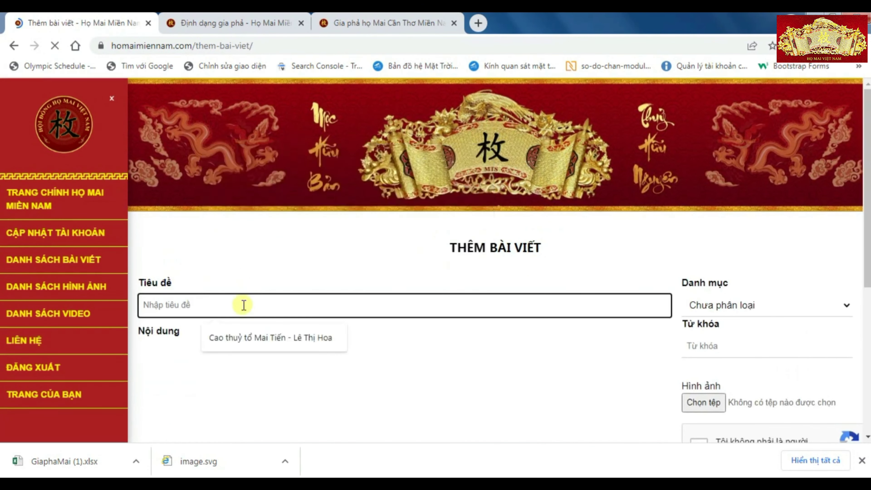
{"action": "type", "text": "i Giáp H"}
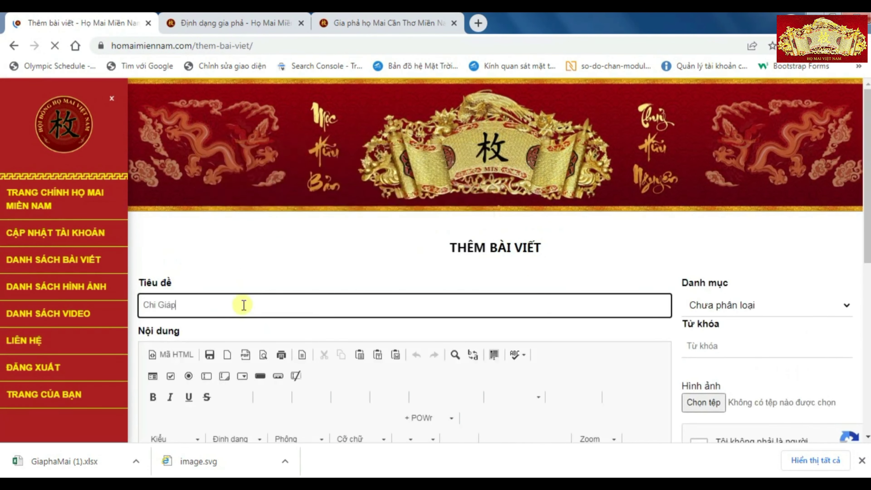